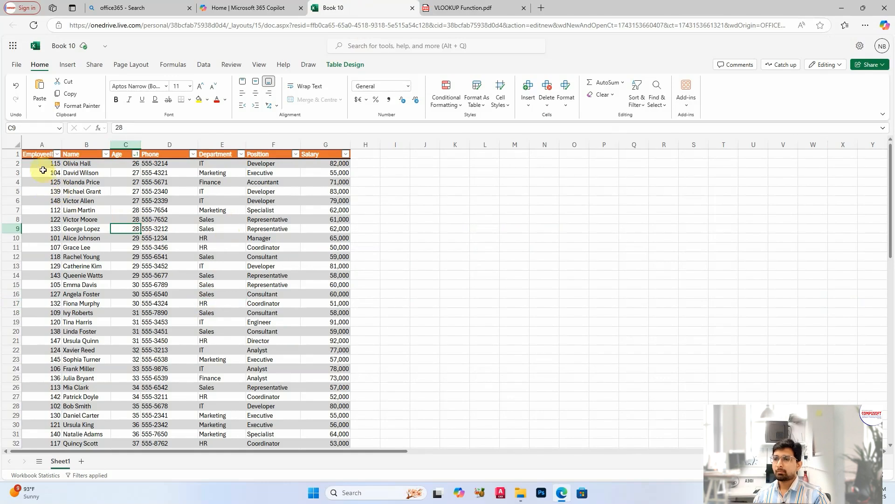
# Step: Auto-fit the EmployeeID column's width and look over the employee table's columns from EmployeeID to Salary
pyautogui.doubleClick(61, 144)
pyautogui.moveTo(48, 165); pyautogui.dragTo(59, 331)
pyautogui.moveTo(105, 183); pyautogui.dragTo(117, 338)
pyautogui.click(140, 181)
pyautogui.click(173, 182)
pyautogui.click(225, 190)
pyautogui.click(280, 192)
pyautogui.click(324, 190)
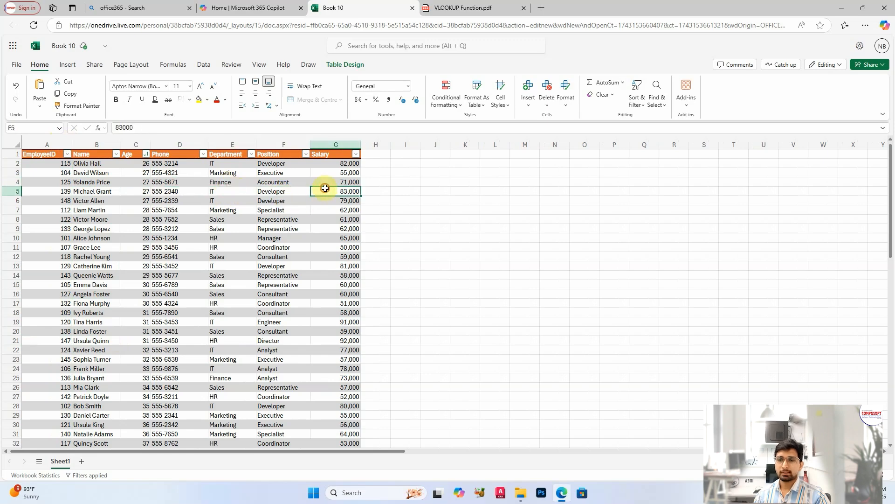
# Step: Examine the remaining rows of the employee table and check the table's name in its design properties
pyautogui.scroll(-4, 270, 298)
pyautogui.scroll(-4, 281, 348)
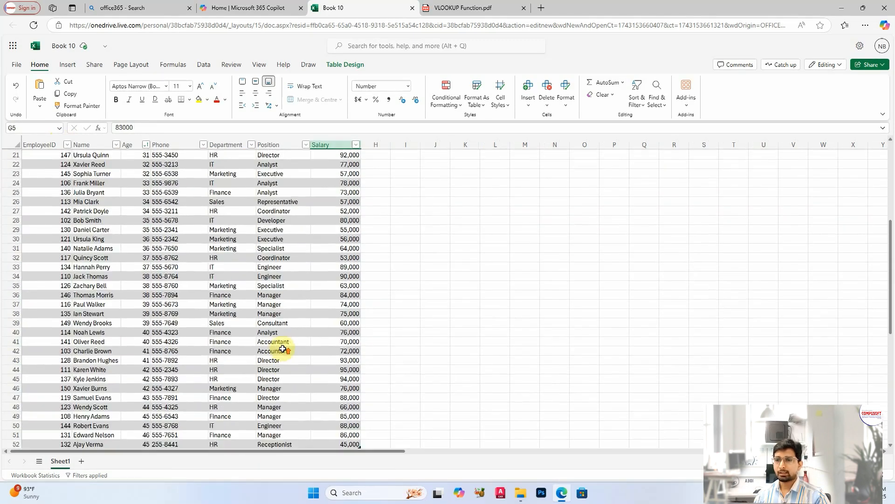
pyautogui.scroll(8, 281, 349)
pyautogui.click(244, 264)
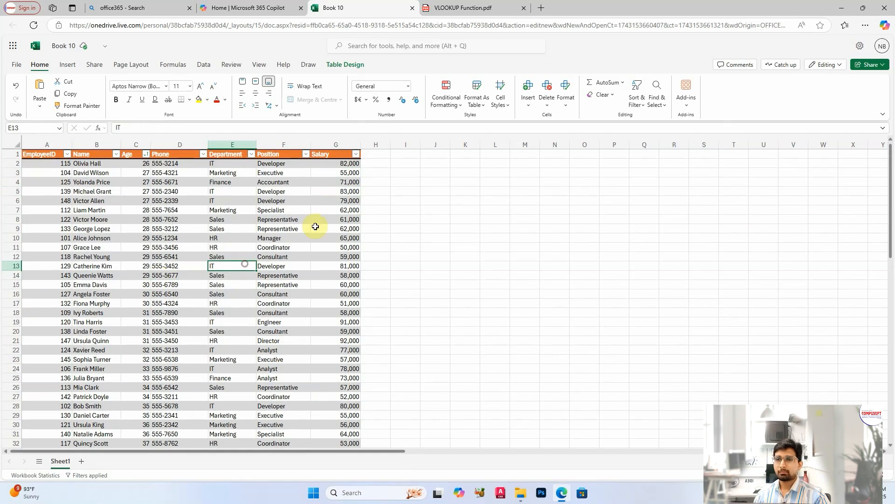
pyautogui.click(349, 65)
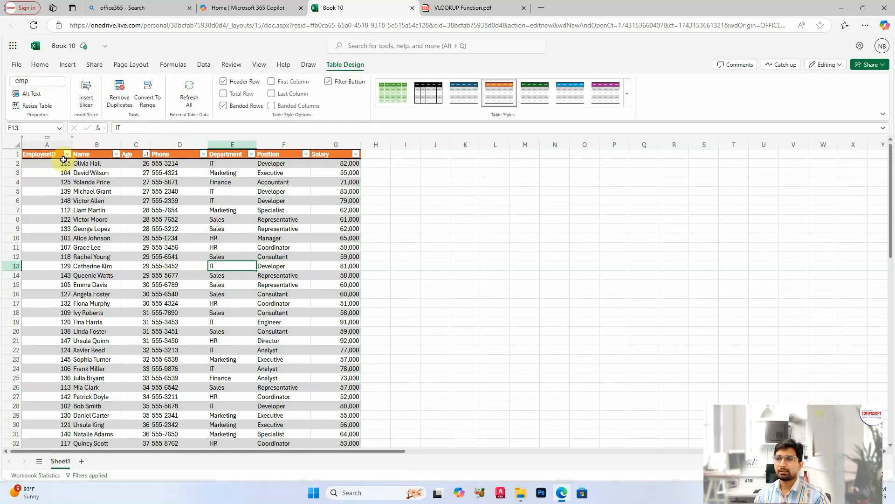
pyautogui.click(114, 246)
pyautogui.click(256, 252)
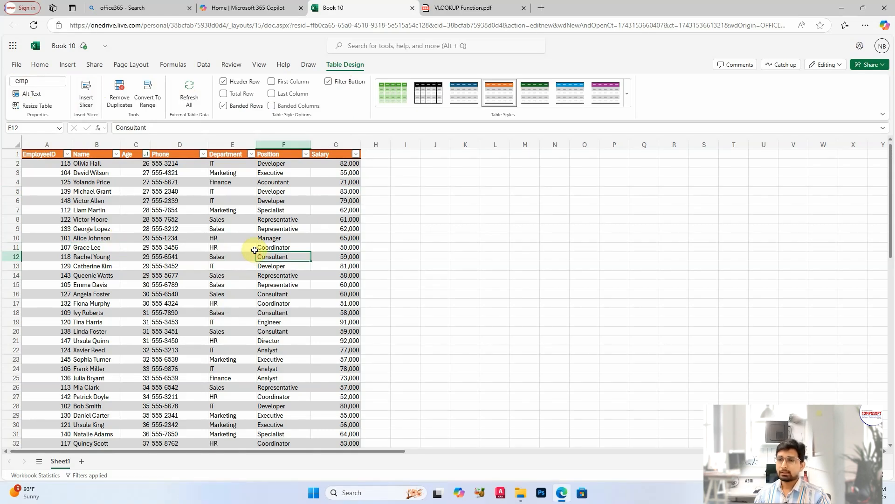
pyautogui.click(202, 241)
pyautogui.click(133, 257)
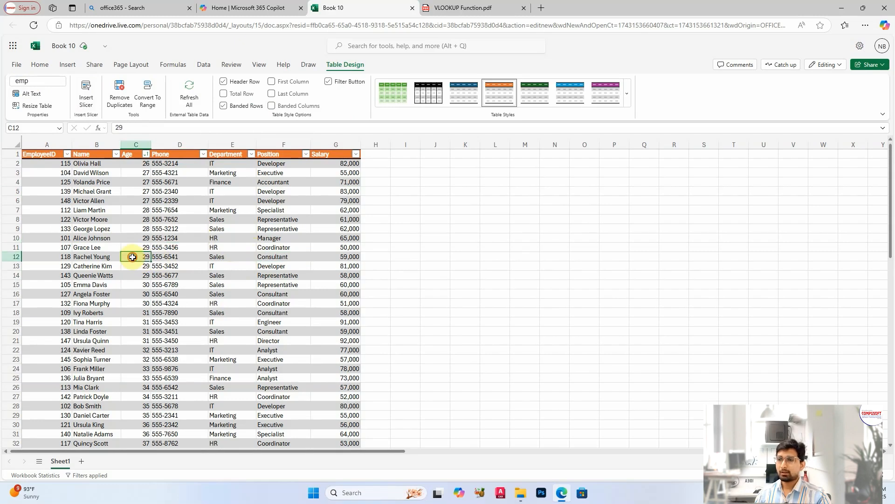
pyautogui.click(88, 200)
# Step: Copy the EmployeeID header to cell J3 and widen columns J and K
pyautogui.click(52, 154)
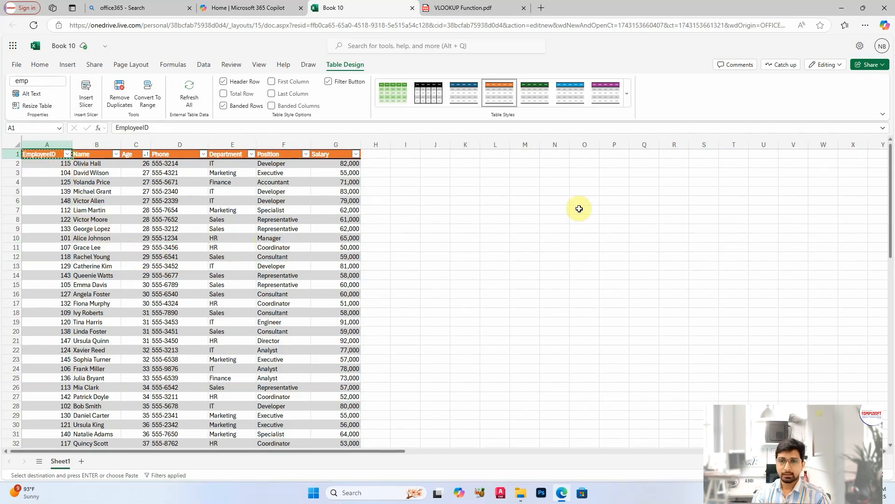
pyautogui.click(441, 171)
pyautogui.hotkey('ctrl', 'v')
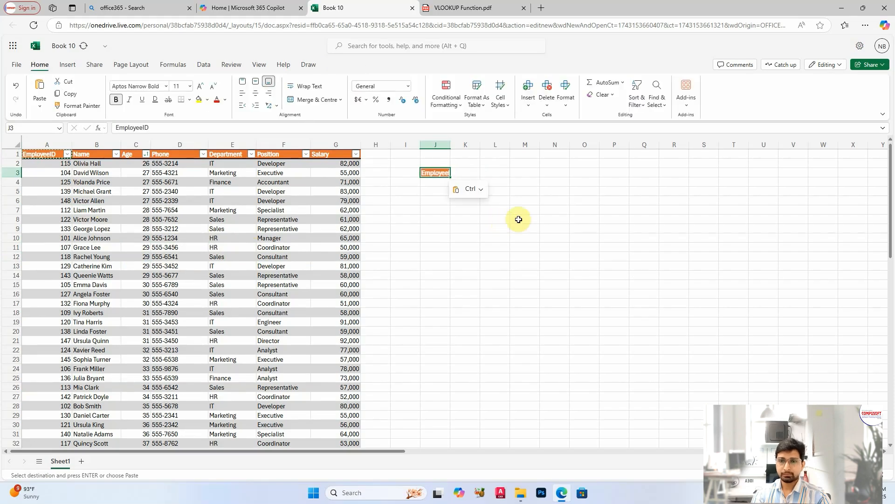
pyautogui.moveTo(450, 144); pyautogui.dragTo(532, 144)
pyautogui.click(496, 171)
pyautogui.click(516, 239)
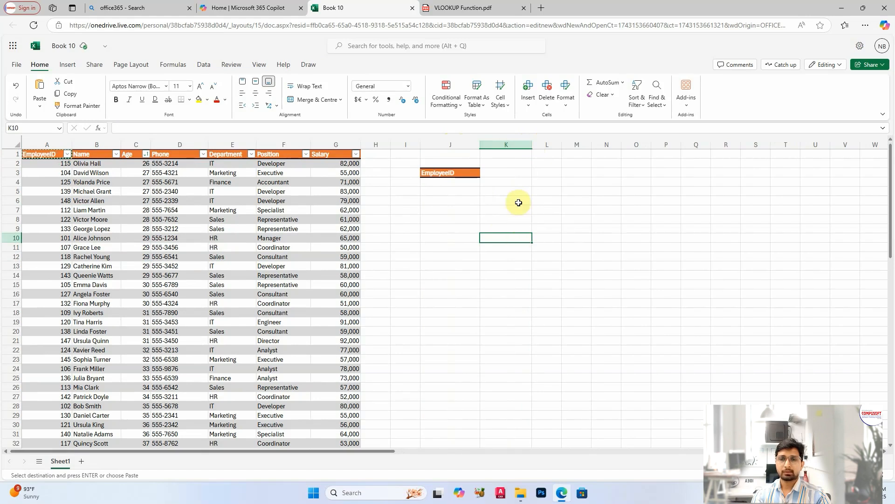
# Step: Enter the lookup value 132 in cell K3 beside the copied EmployeeID label
pyautogui.click(512, 171)
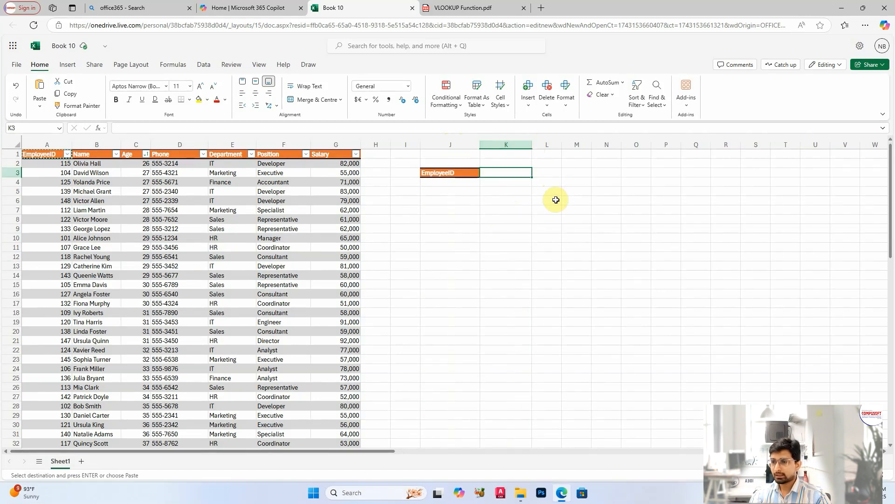
pyautogui.write('1')
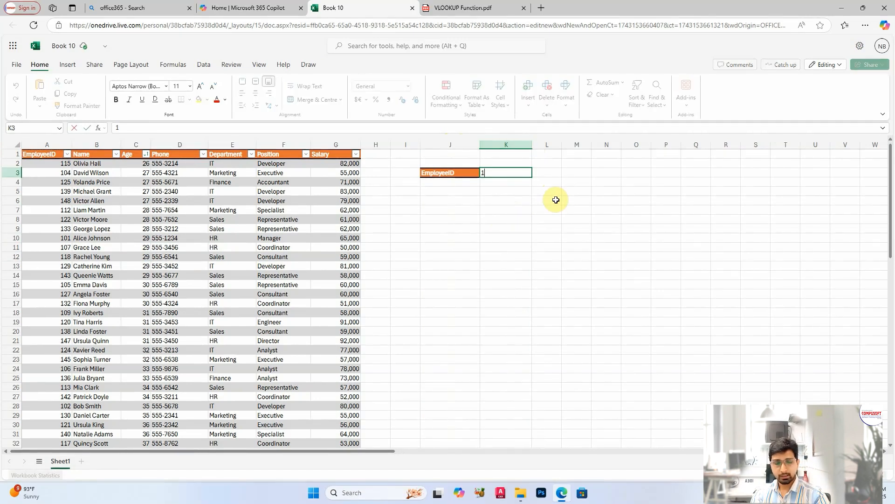
pyautogui.write('32')
pyautogui.click(496, 218)
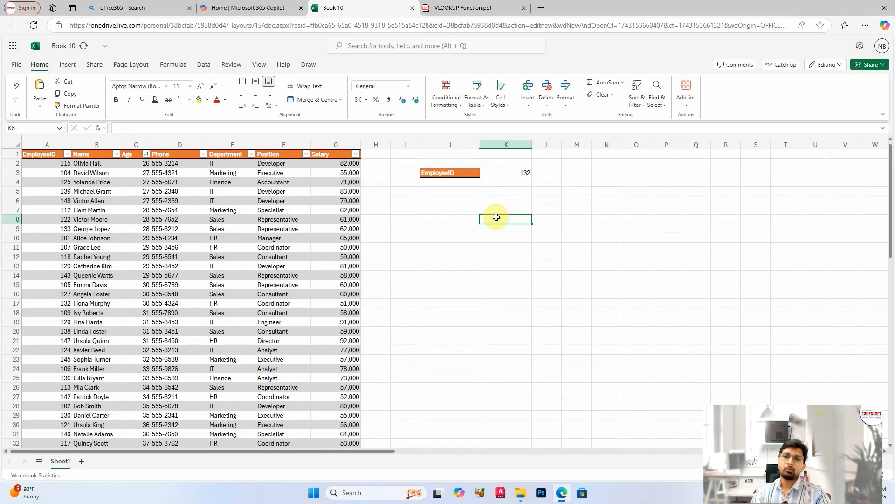
pyautogui.click(496, 174)
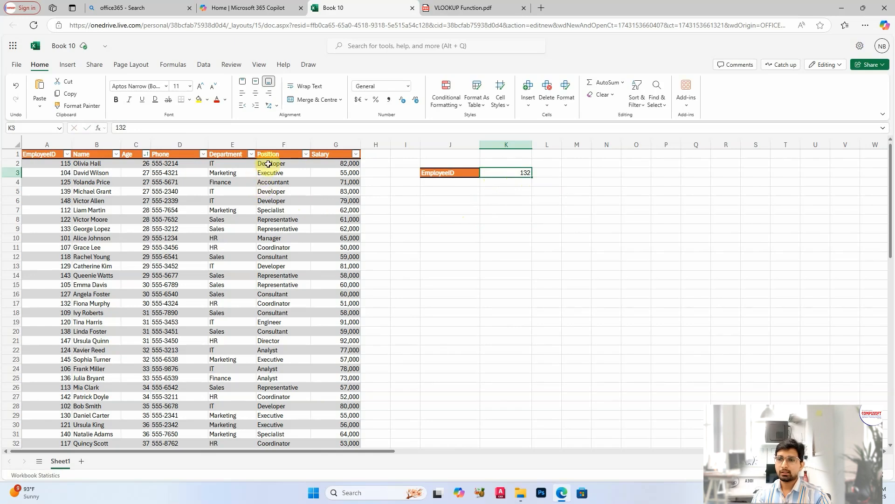
# Step: Copy the table's Department header to cell J6 below the EmployeeID label
pyautogui.click(235, 154)
pyautogui.hotkey('ctrl', 'c')
pyautogui.click(448, 200)
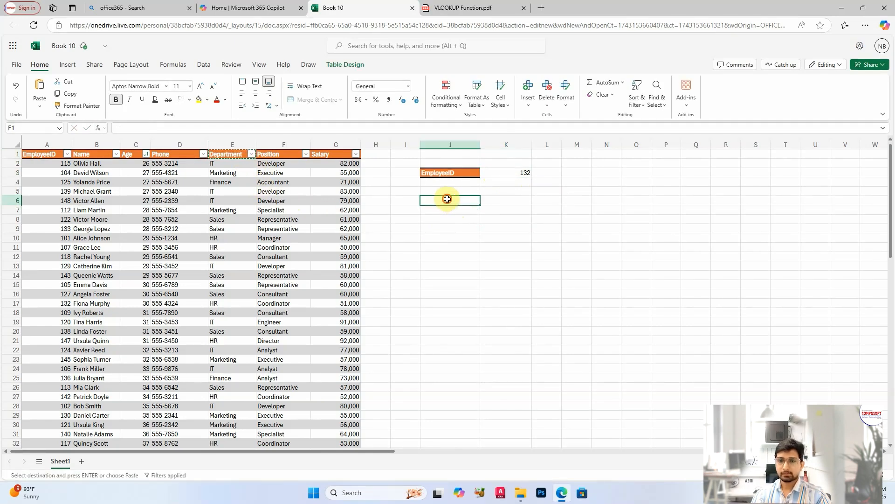
pyautogui.hotkey('ctrl', 'v')
# Step: Start a VLOOKUP formula in cell K6 with K3 as the lookup value
pyautogui.click(517, 200)
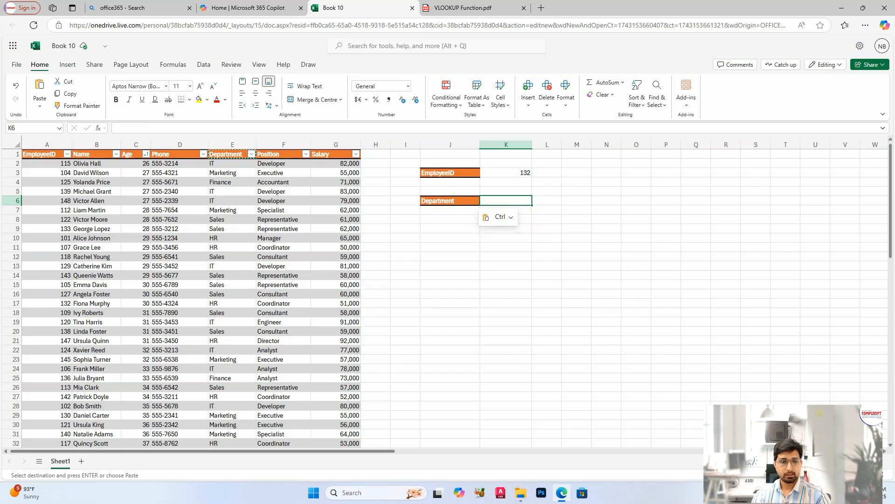
pyautogui.scroll(4, 516, 192)
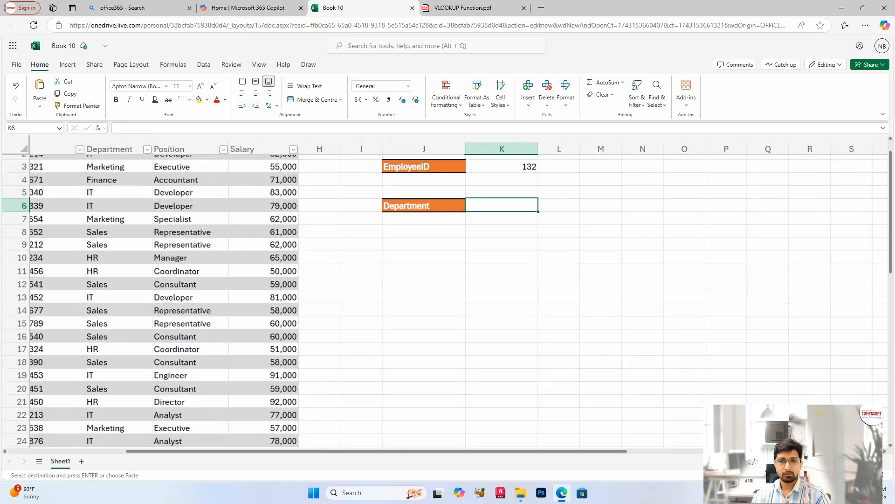
pyautogui.scroll(2, 681, 388)
pyautogui.moveTo(614, 456); pyautogui.dragTo(495, 450)
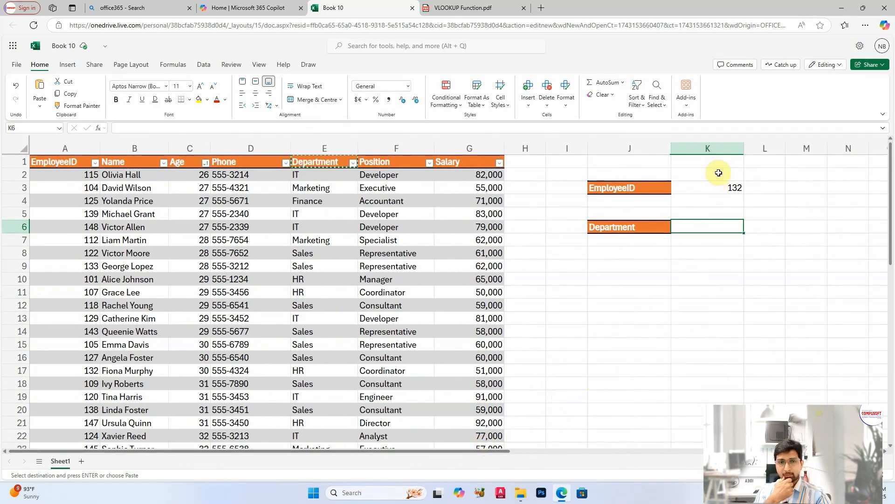
pyautogui.click(723, 191)
pyautogui.click(716, 228)
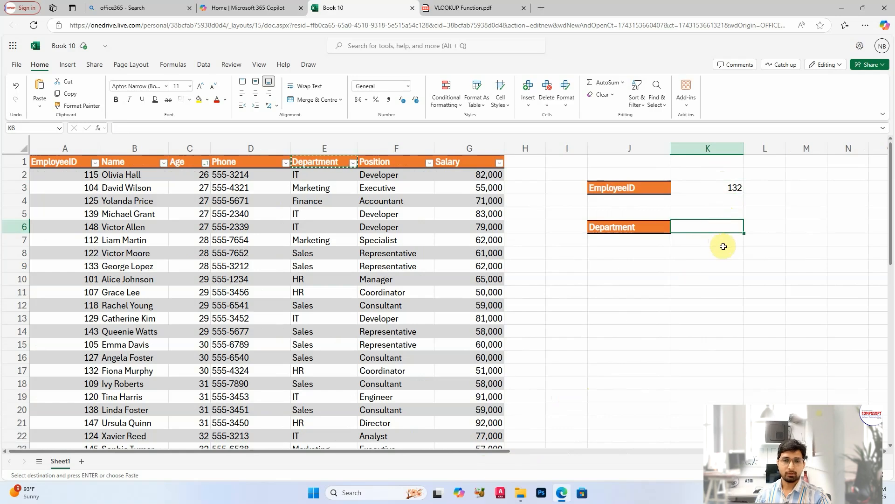
pyautogui.write('=vlookup(')
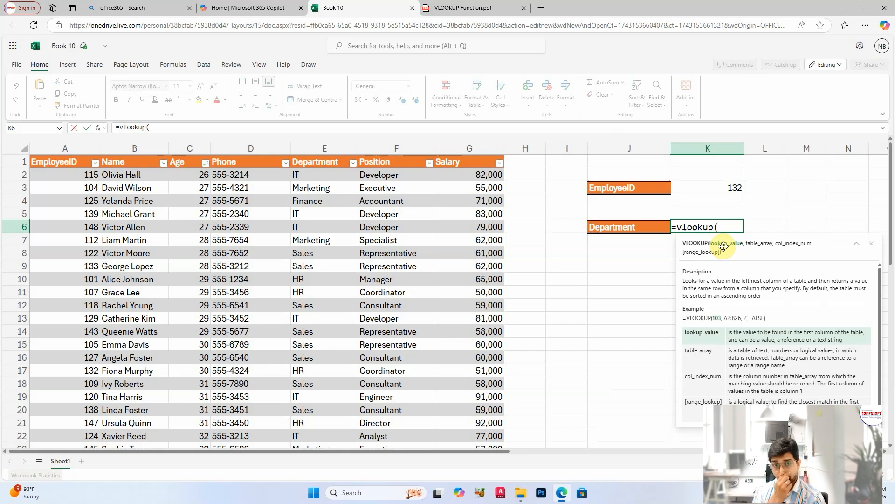
pyautogui.click(715, 191)
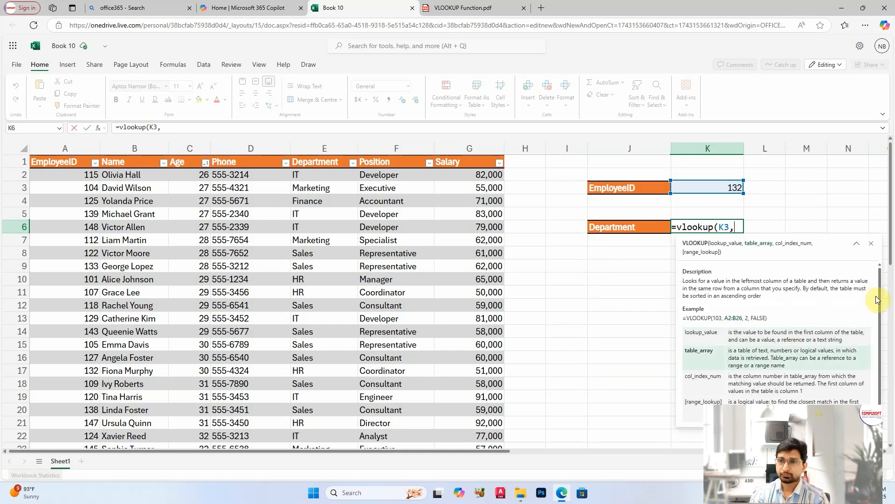
# Step: Consult the syntax in the VLOOKUP Function PDF, and enter the emp table as the formula's table array
pyautogui.click(496, 6)
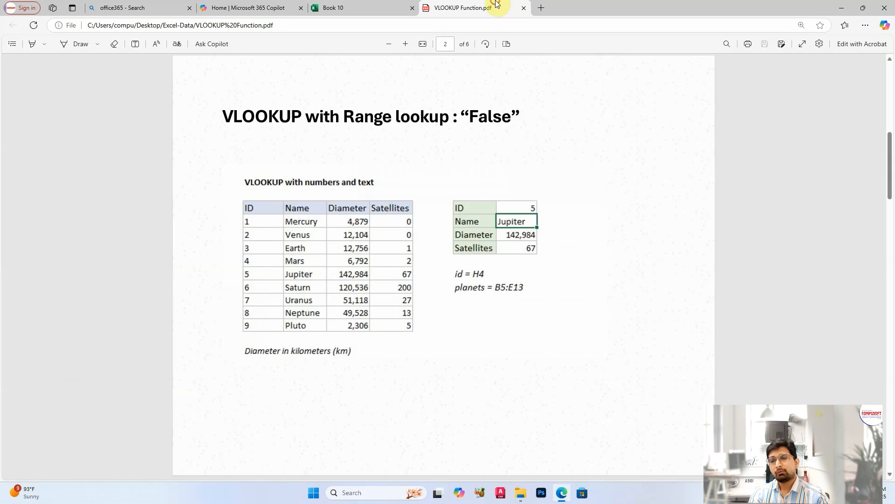
pyautogui.scroll(1, 498, 234)
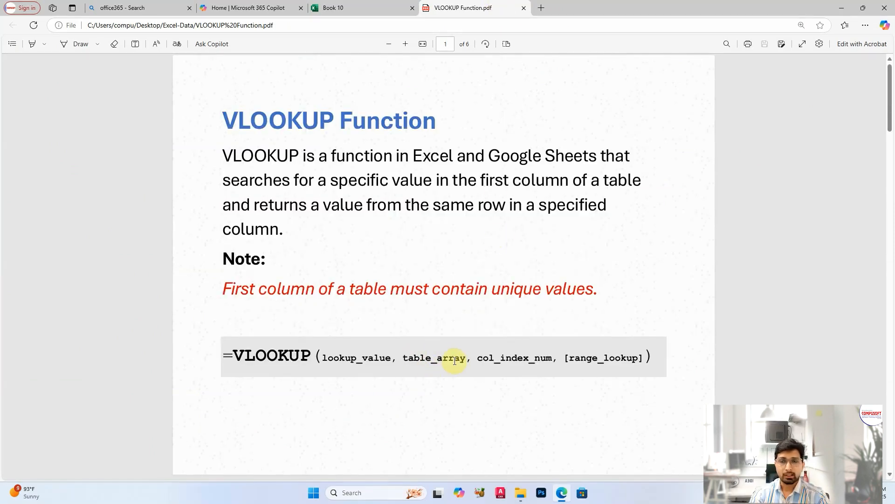
pyautogui.click(350, 6)
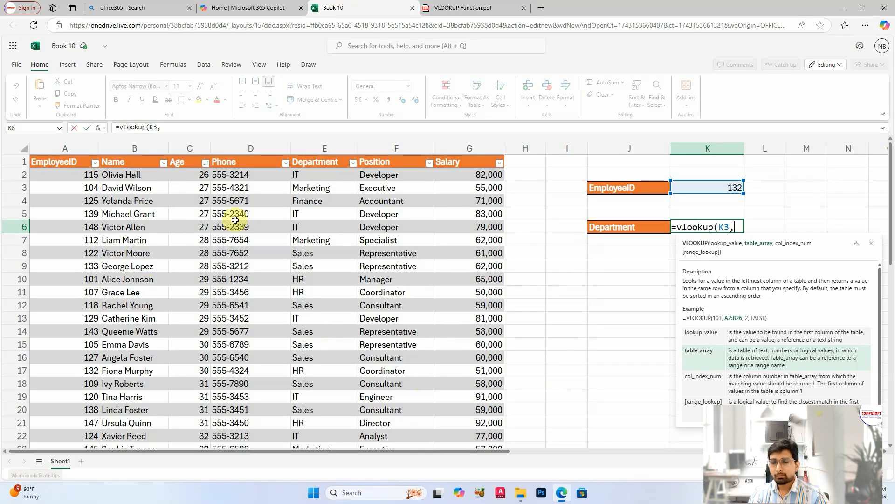
pyautogui.write('em')
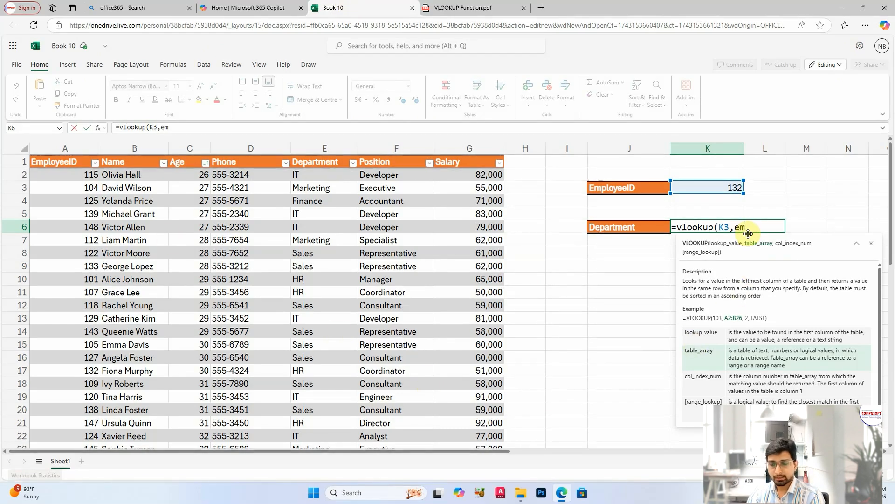
pyautogui.write('p,')
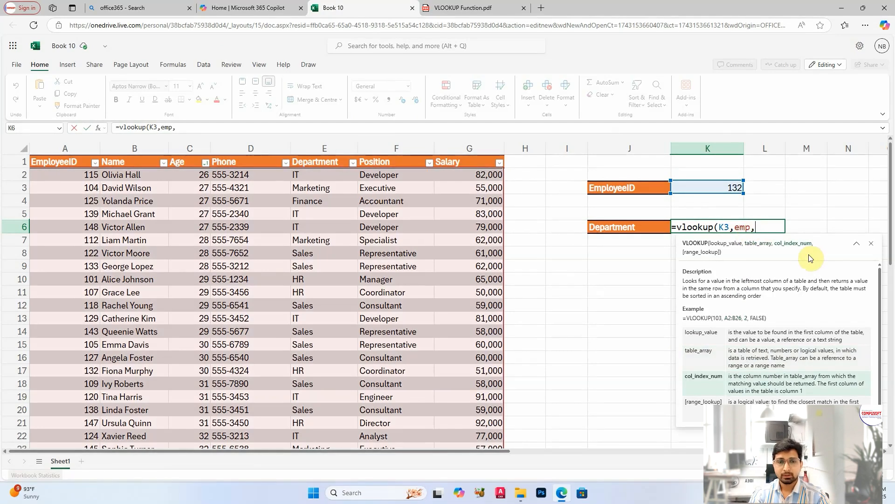
# Step: Check the column index argument in the PDF and enter 5 for the Department column in the formula
pyautogui.click(531, 5)
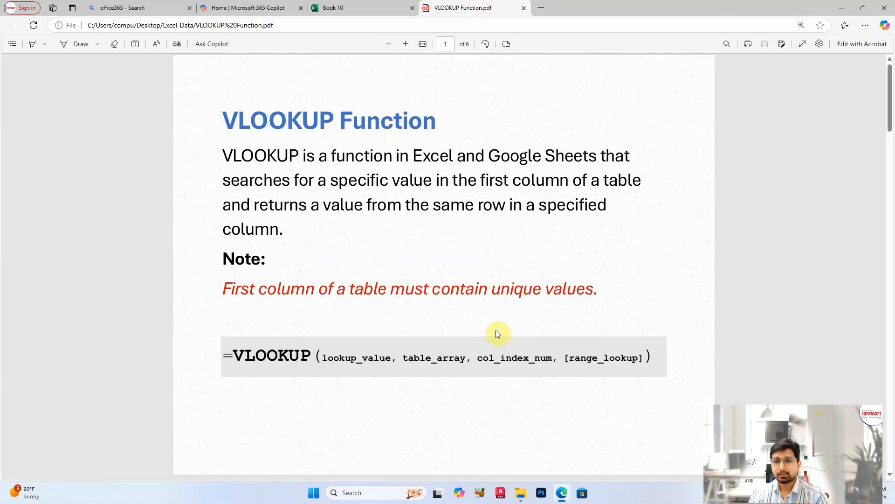
pyautogui.click(379, 8)
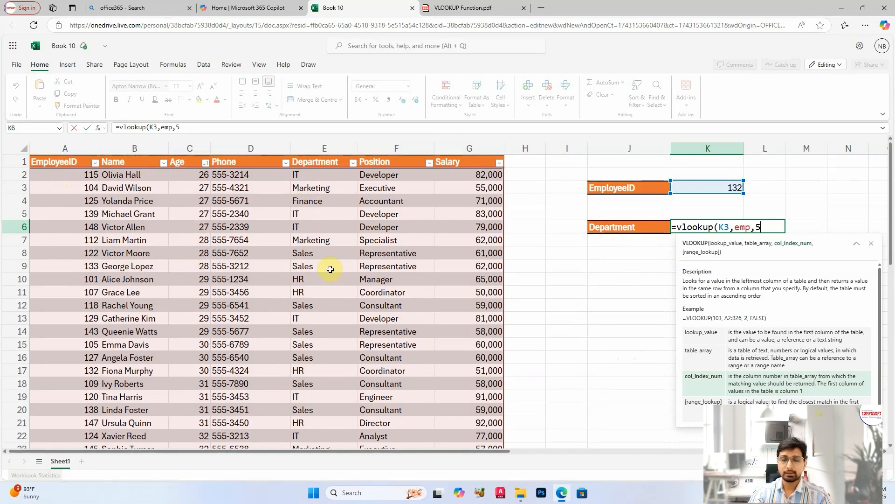
pyautogui.write(',')
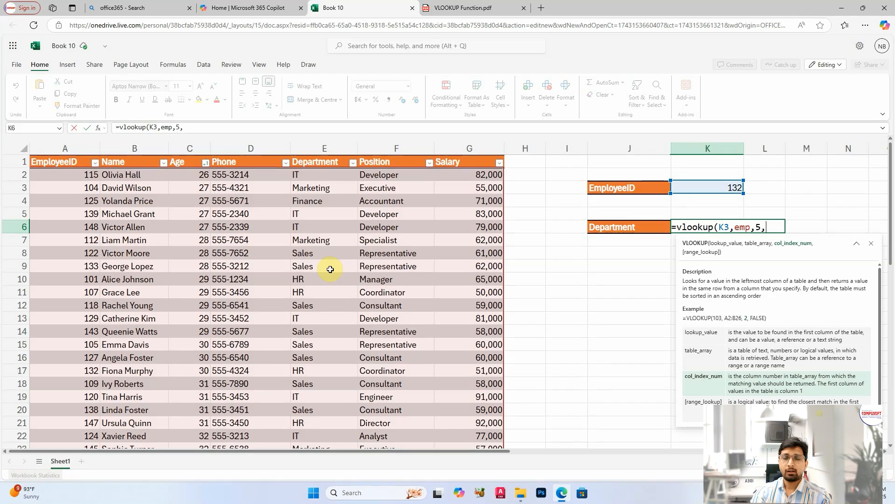
# Step: Review the range_lookup argument in the PDF and complete the K6 formula with FALSE for an exact match
pyautogui.click(460, 8)
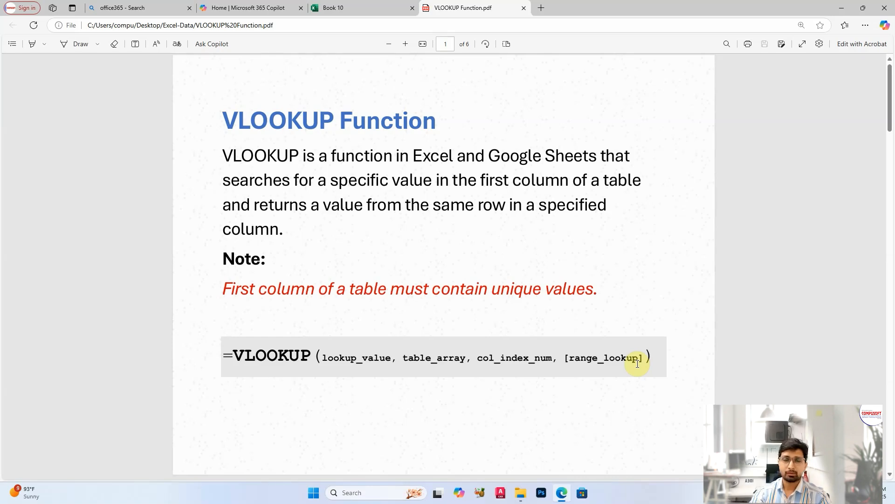
pyautogui.click(385, 10)
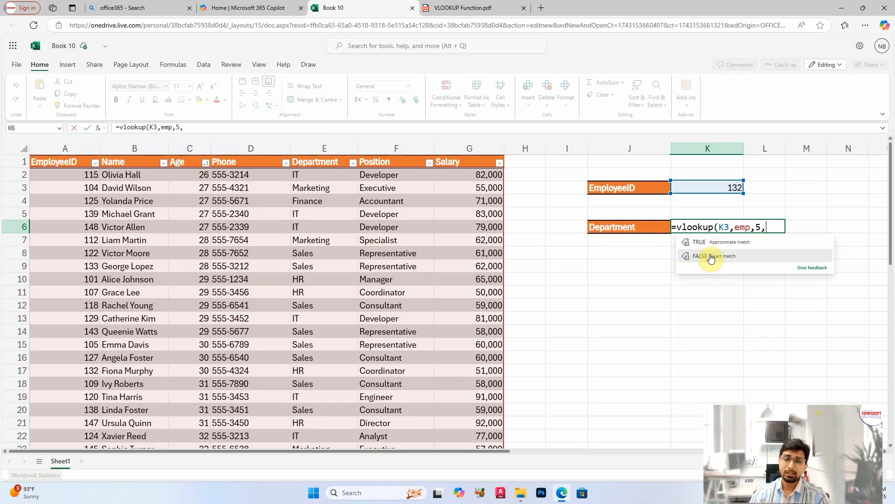
pyautogui.click(710, 256)
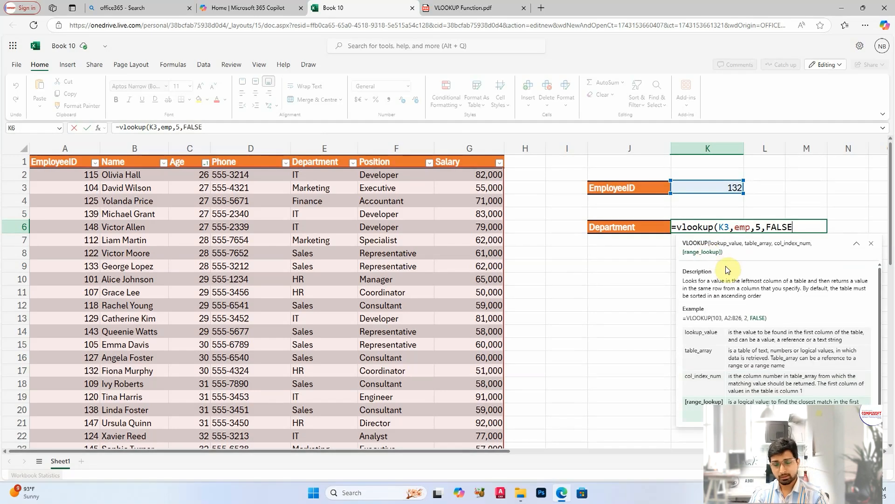
pyautogui.write(')')
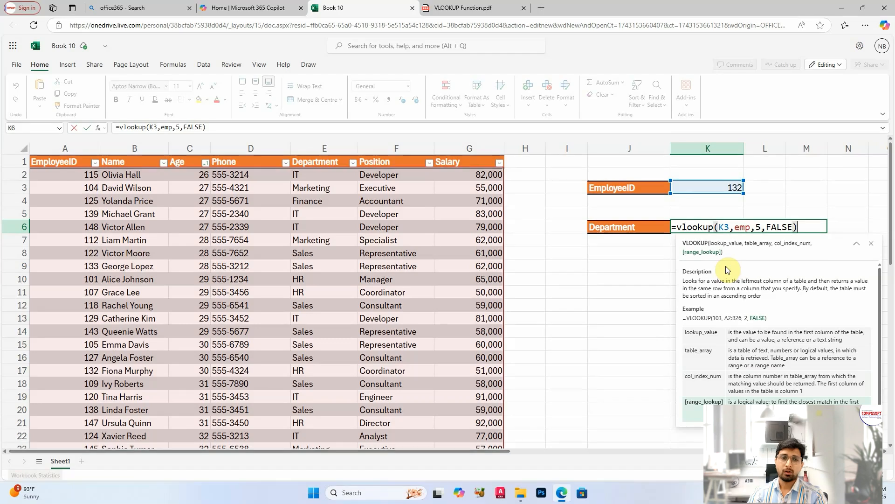
pyautogui.press('Return')
# Step: Check the VLOOKUP result in K6 against the matching employee's table row, from EmployeeID to Department
pyautogui.click(722, 228)
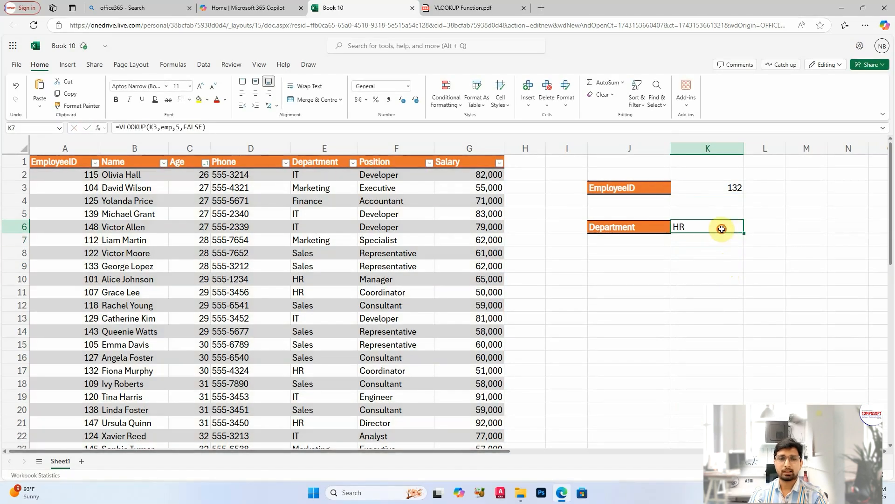
pyautogui.click(737, 187)
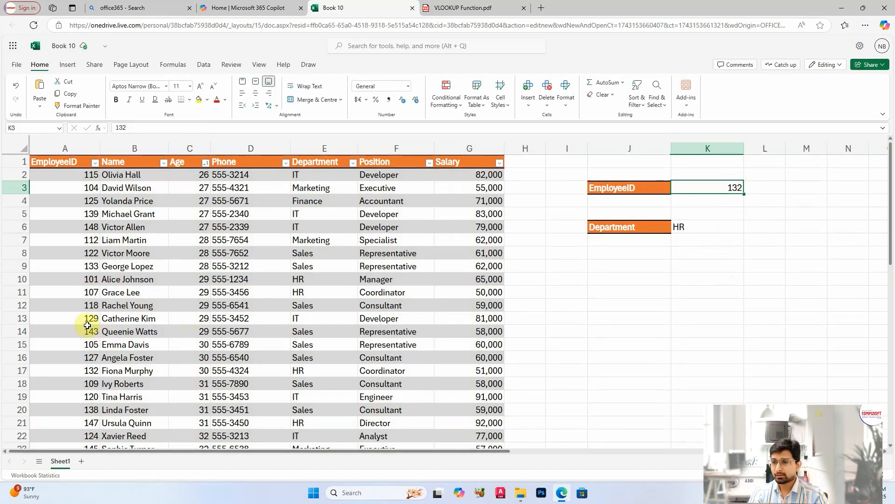
pyautogui.click(79, 371)
pyautogui.moveTo(79, 371); pyautogui.dragTo(326, 370)
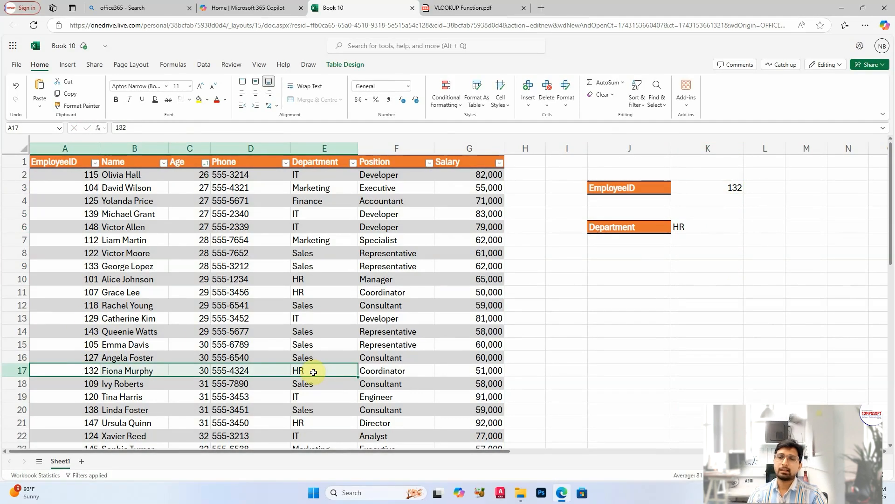
# Step: Replace the lookup EmployeeID in K3 with the ID from table row 7, and select the Department result in K6
pyautogui.click(313, 372)
pyautogui.click(725, 188)
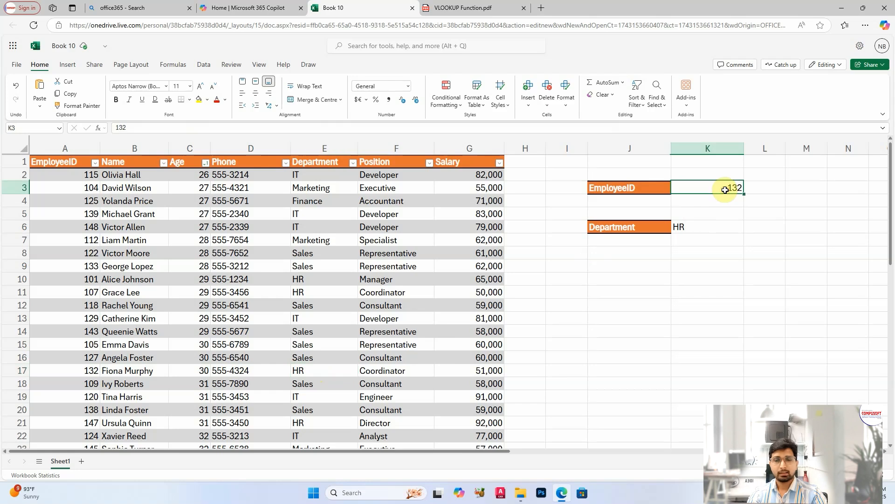
pyautogui.write('112')
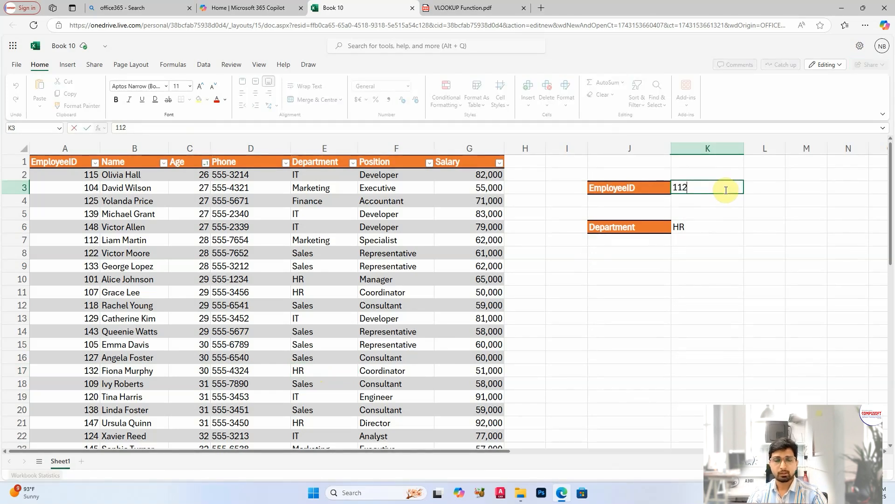
pyautogui.press('Return')
pyautogui.click(720, 228)
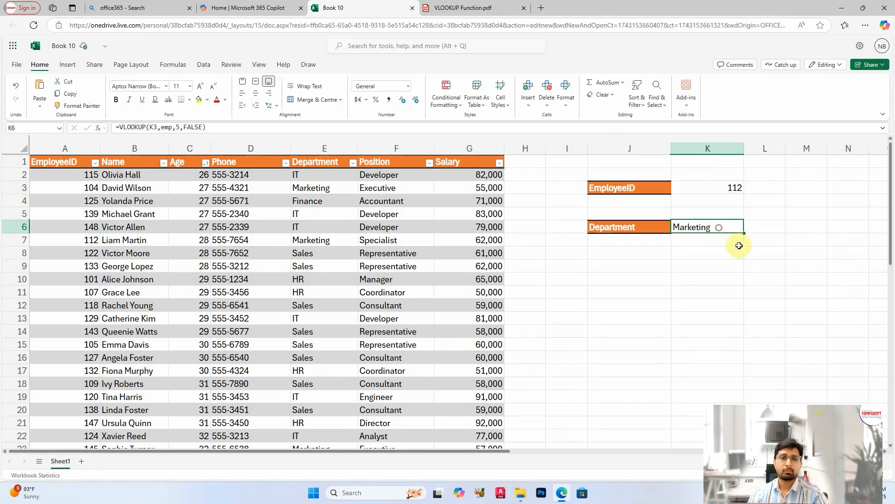
# Step: Compare the Department result in K6 with the matching employee's record in table row 7
pyautogui.click(62, 254)
pyautogui.moveTo(70, 242); pyautogui.dragTo(310, 240)
pyautogui.click(312, 240)
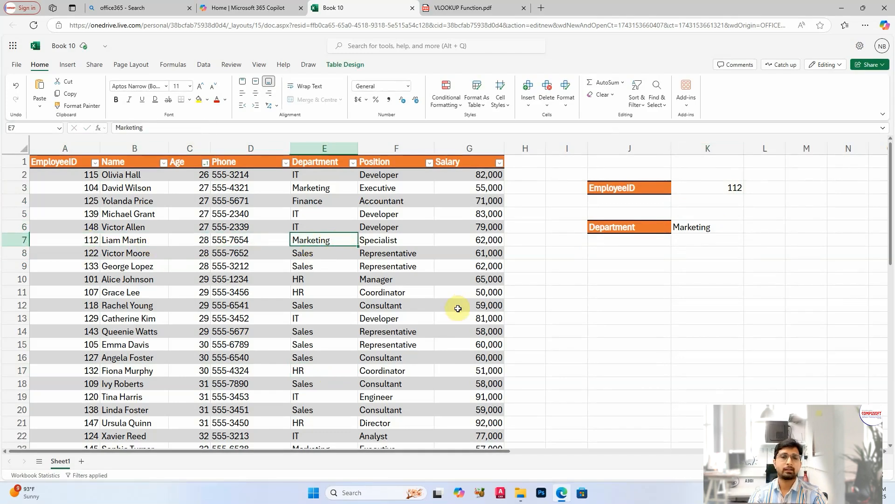
# Step: Add borders around the EmployeeID and Department value cells, K3 and K6
pyautogui.click(660, 292)
pyautogui.click(689, 185)
pyautogui.keyDown('ctrl'); pyautogui.click(703, 226); pyautogui.keyUp('ctrl')
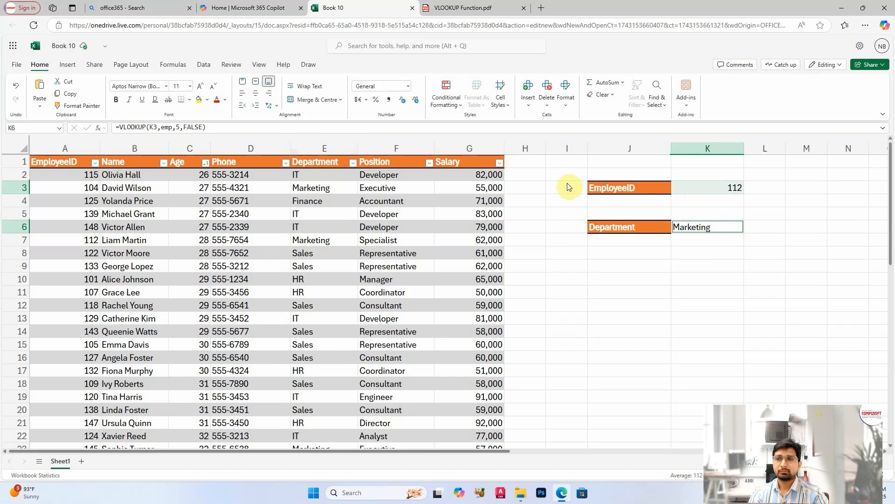
pyautogui.click(190, 99)
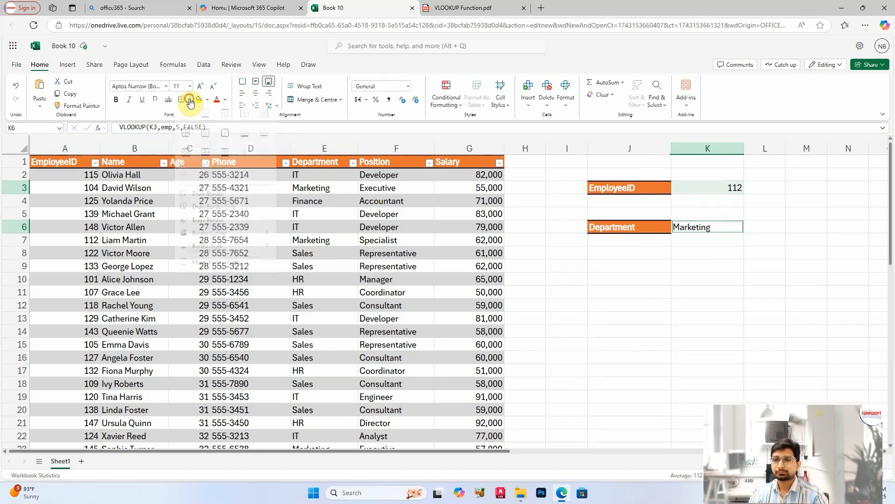
pyautogui.click(186, 137)
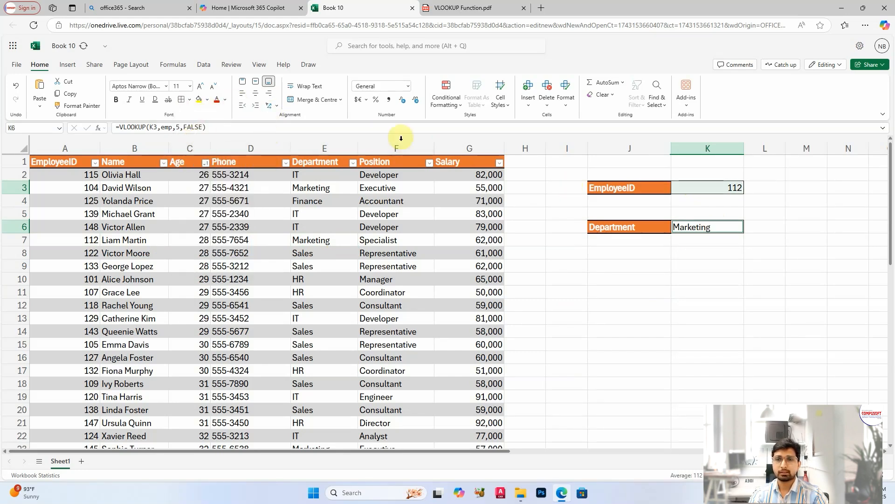
pyautogui.click(746, 303)
pyautogui.click(686, 227)
pyautogui.click(693, 304)
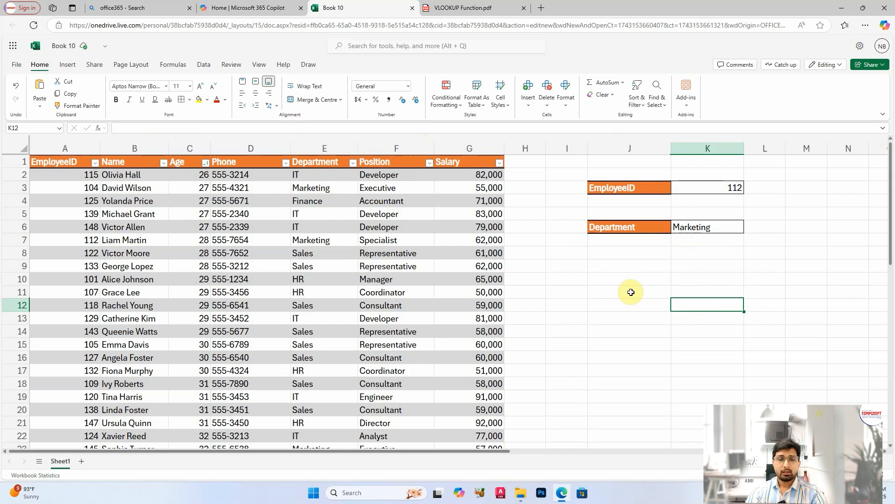
# Step: Copy the Position header from the table to J8 and add borders around the adjacent cell K8
pyautogui.click(702, 227)
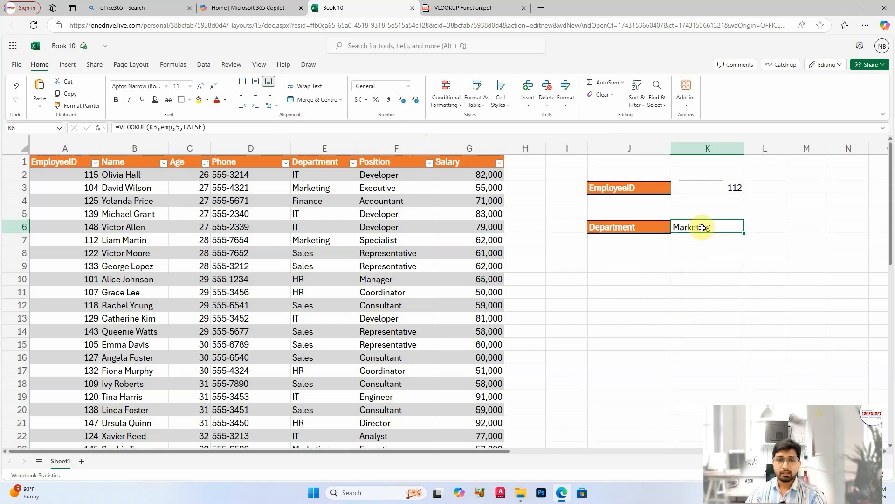
pyautogui.click(378, 162)
pyautogui.hotkey('ctrl', 'c')
pyautogui.click(634, 253)
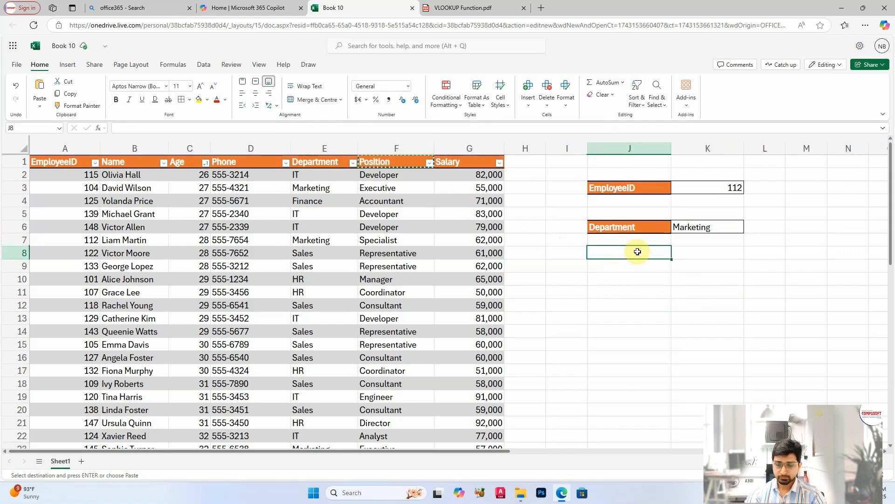
pyautogui.hotkey('ctrl', 'v')
pyautogui.click(695, 253)
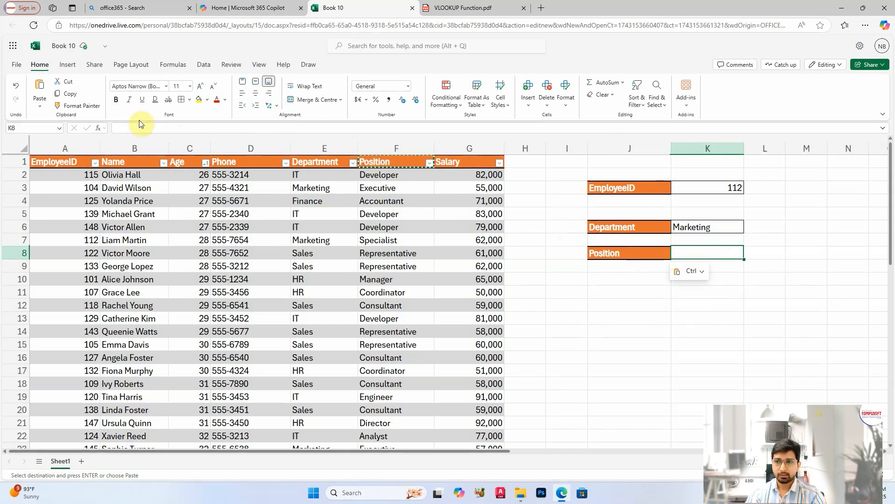
pyautogui.click(182, 99)
pyautogui.click(583, 276)
# Step: Begin a VLOOKUP formula in K8 with K3 as the lookup value and emp as the table array
pyautogui.click(689, 254)
pyautogui.write('=v')
pyautogui.press('Tab')
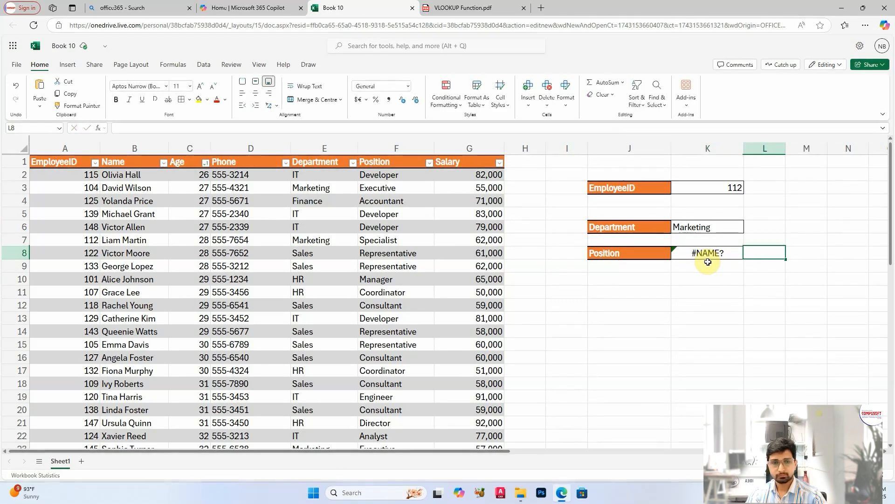
pyautogui.doubleClick(709, 253)
pyautogui.write('o')
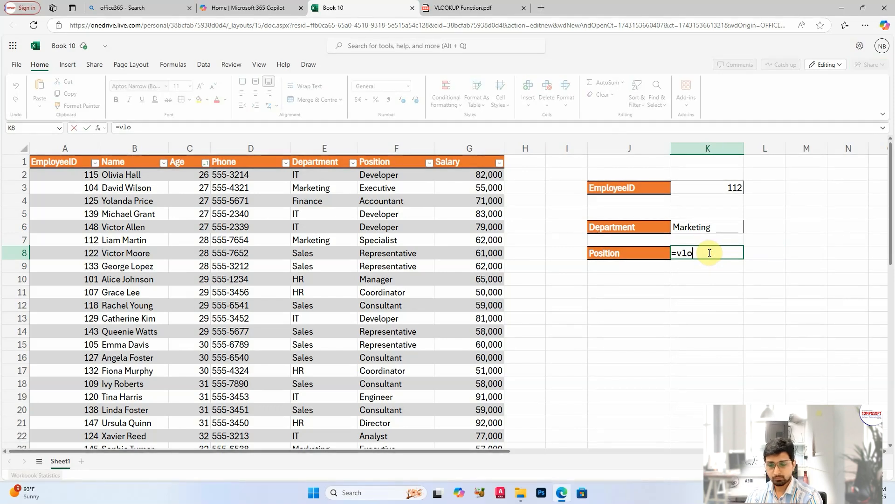
pyautogui.write('okup')
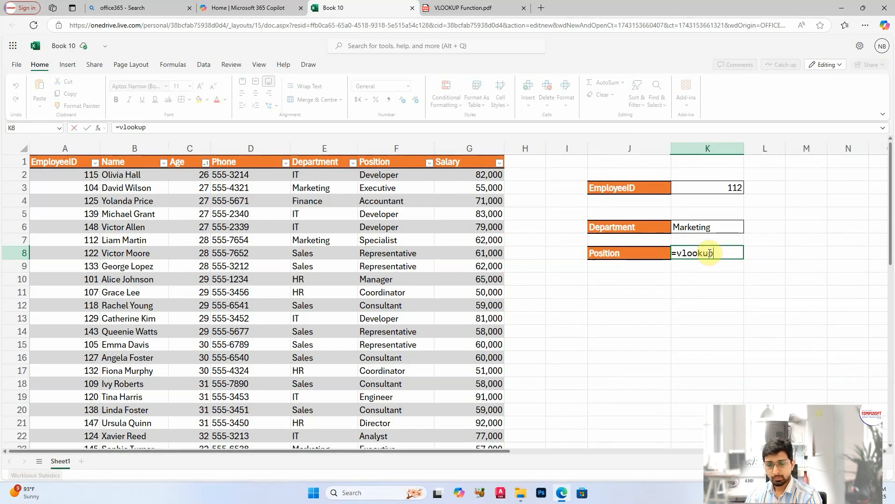
pyautogui.write('(')
pyautogui.click(725, 188)
pyautogui.write(',e')
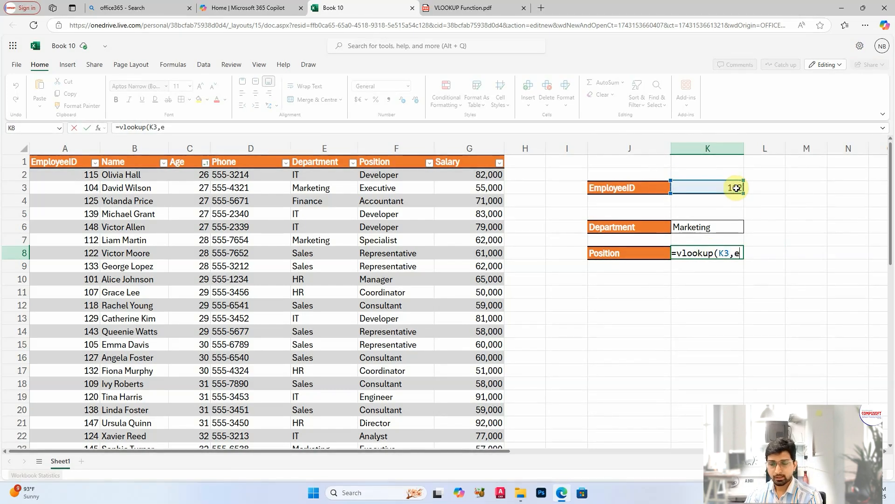
pyautogui.write('mp,')
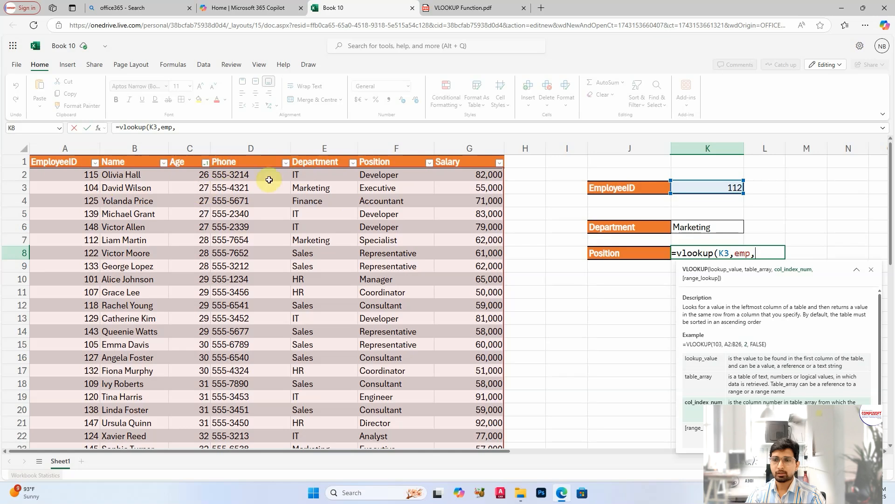
# Step: Complete the K8 formula with column index 6 and FALSE, and compare its result with table row 7
pyautogui.write('6,')
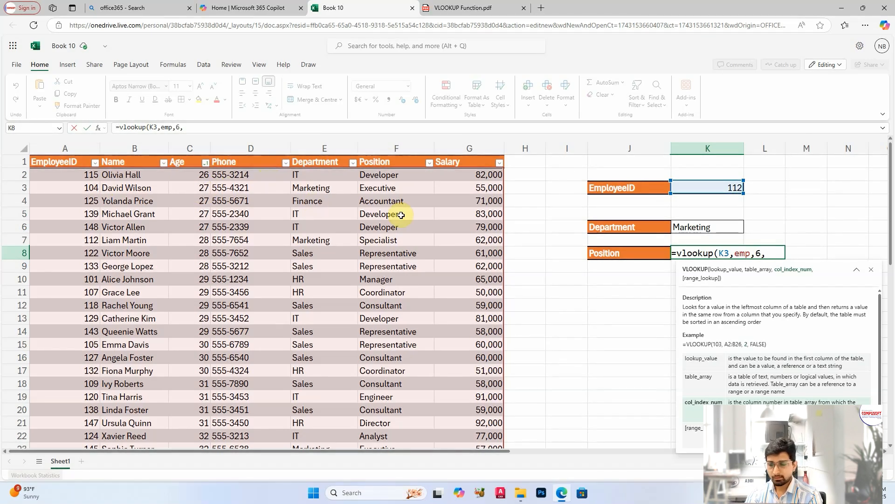
pyautogui.press('Down')
pyautogui.press('Tab')
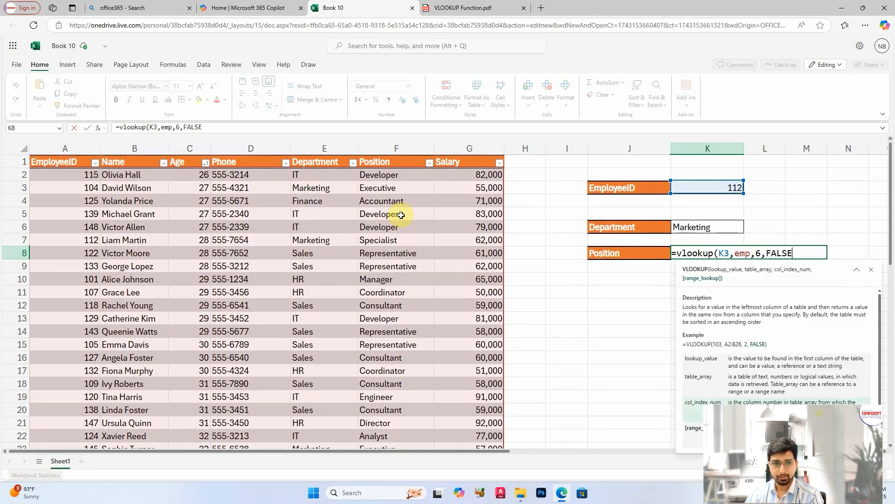
pyautogui.write(')')
pyautogui.press('Return')
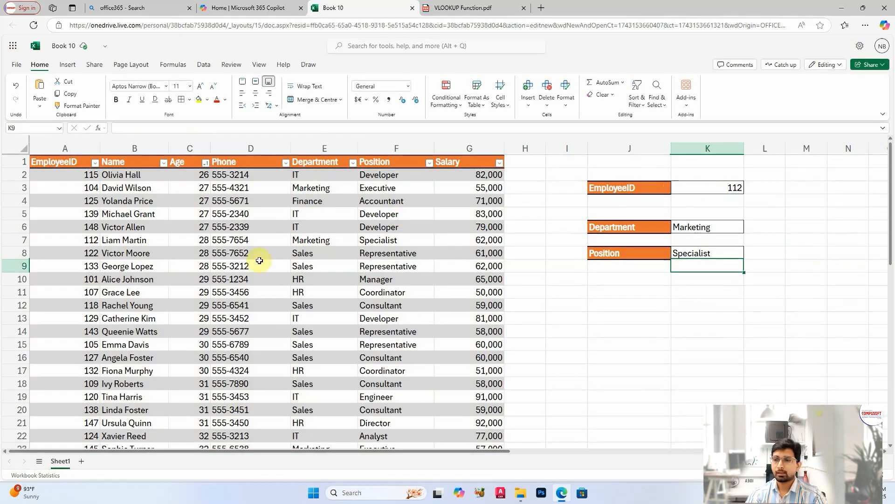
pyautogui.moveTo(69, 242); pyautogui.dragTo(396, 248)
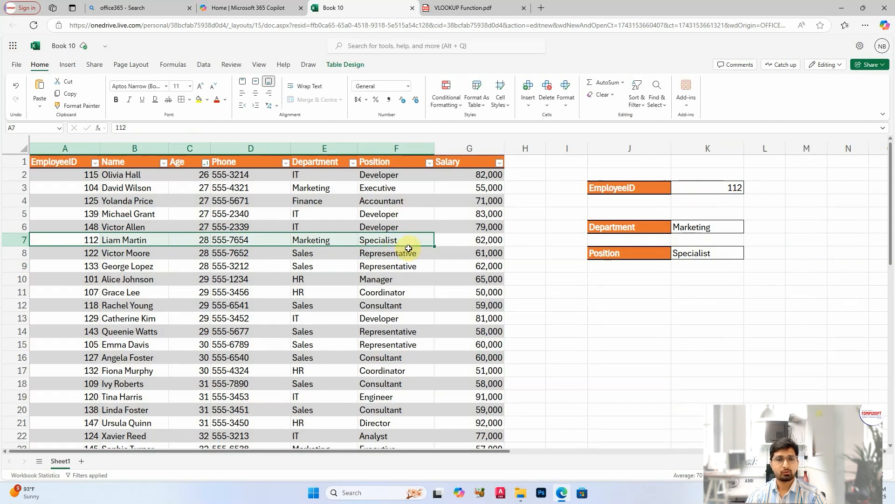
# Step: Change the EmployeeID in K3 to the one from table row 11, and check both lookup results against that row
pyautogui.click(696, 189)
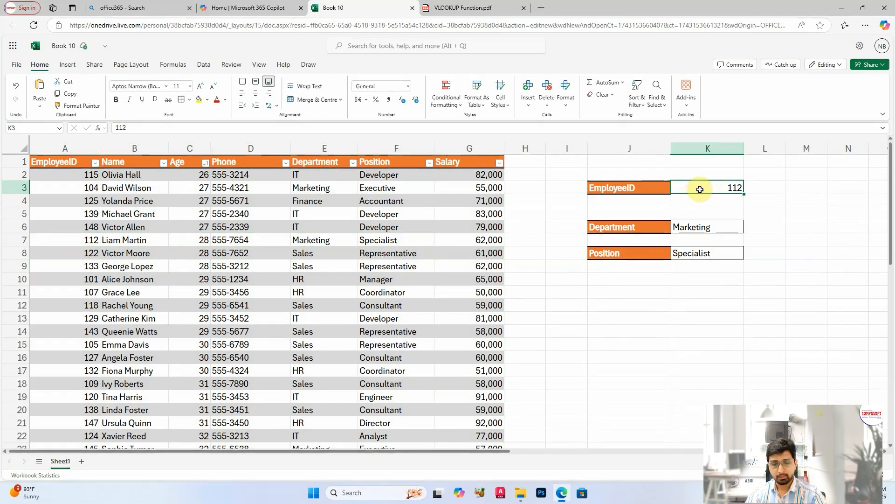
pyautogui.write('107')
pyautogui.press('Return')
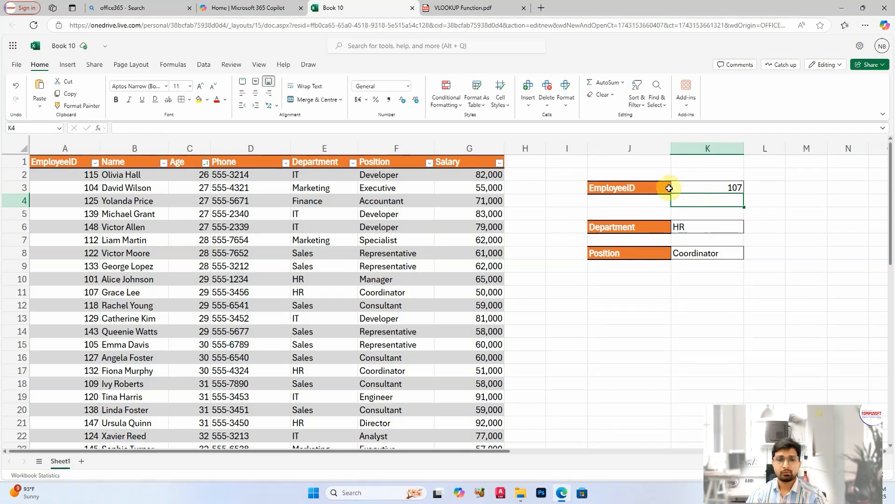
pyautogui.click(715, 225)
pyautogui.click(711, 254)
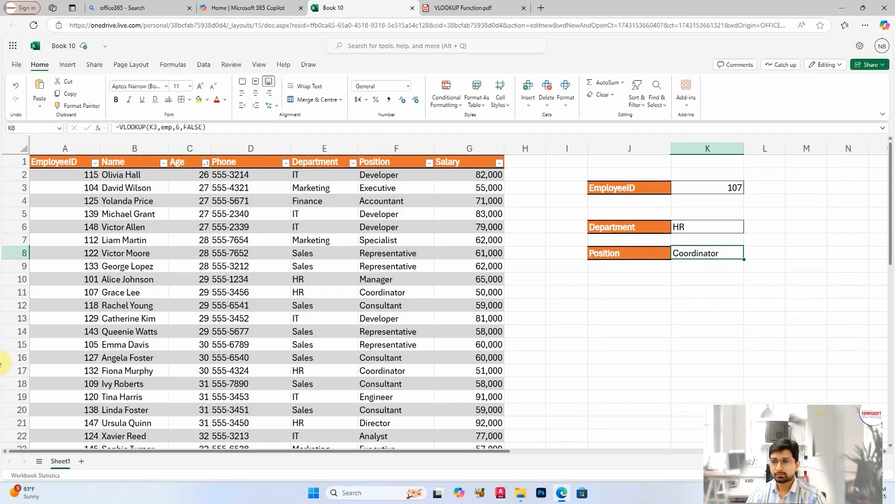
pyautogui.moveTo(75, 292); pyautogui.dragTo(414, 292)
pyautogui.click(644, 356)
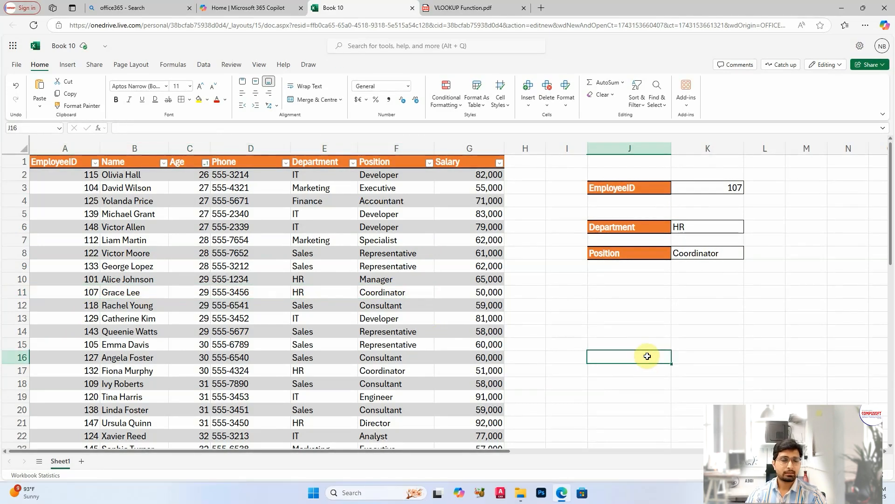
pyautogui.click(643, 281)
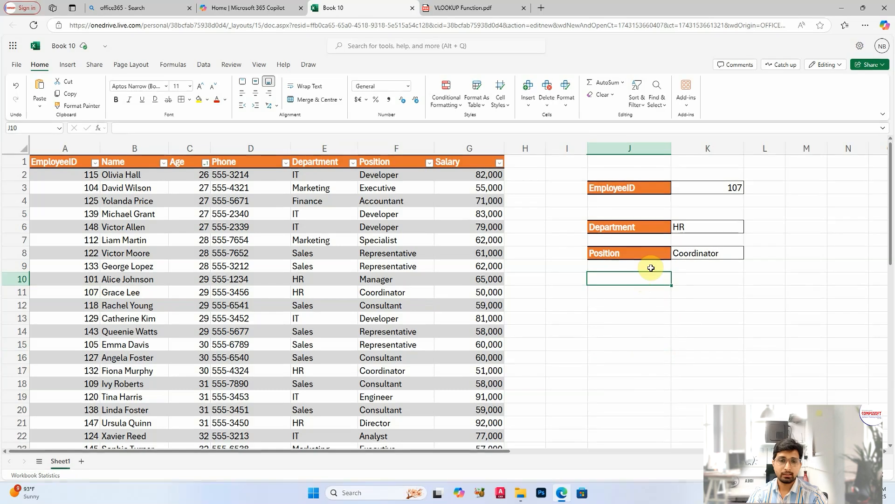
pyautogui.click(719, 279)
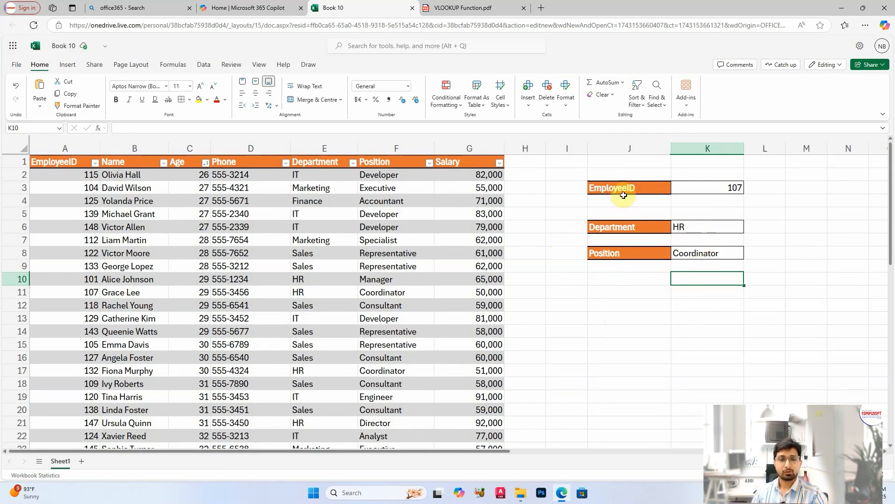
pyautogui.click(609, 309)
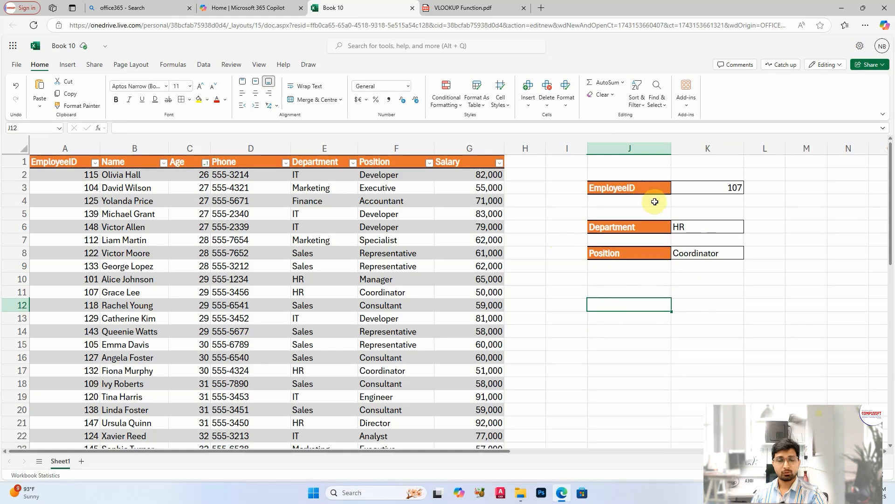
# Step: Copy the EmployeeID label and value from J3:K3 to J11:K11, and replace the copied ID with the one from table row 22
pyautogui.moveTo(627, 189); pyautogui.dragTo(682, 187)
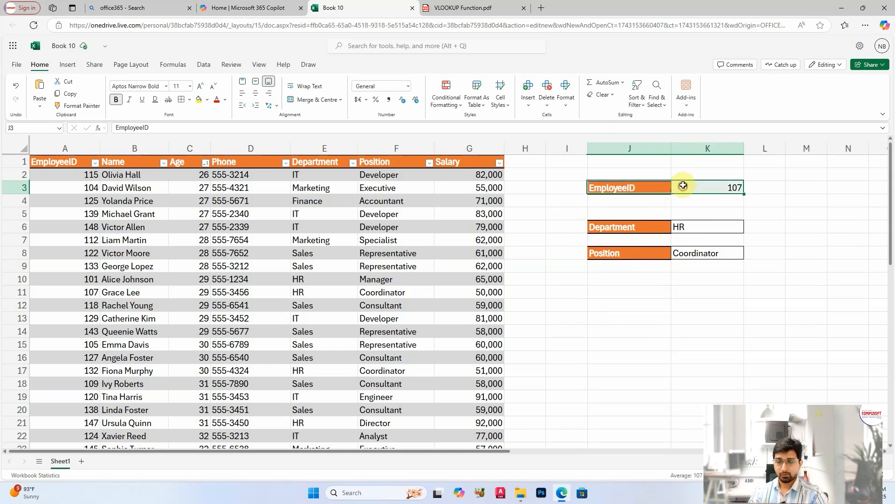
pyautogui.hotkey('ctrl', 'c')
pyautogui.click(625, 294)
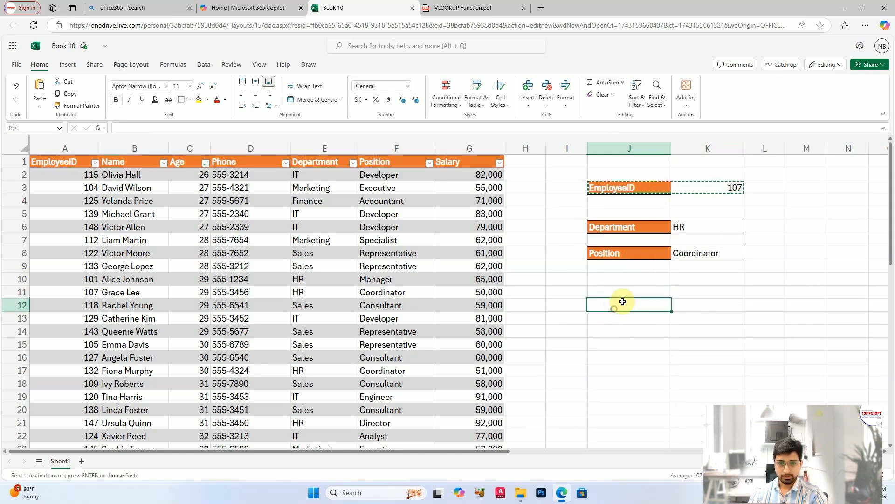
pyautogui.hotkey('ctrl', 'v')
pyautogui.click(695, 302)
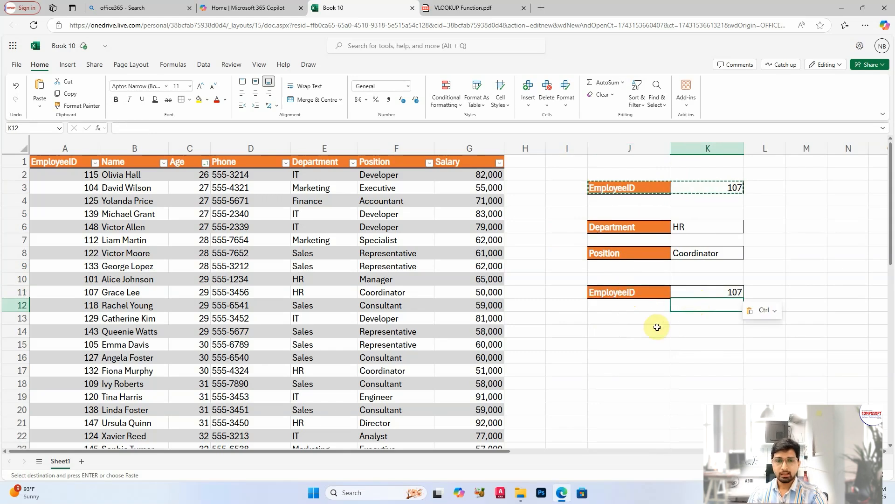
pyautogui.click(700, 291)
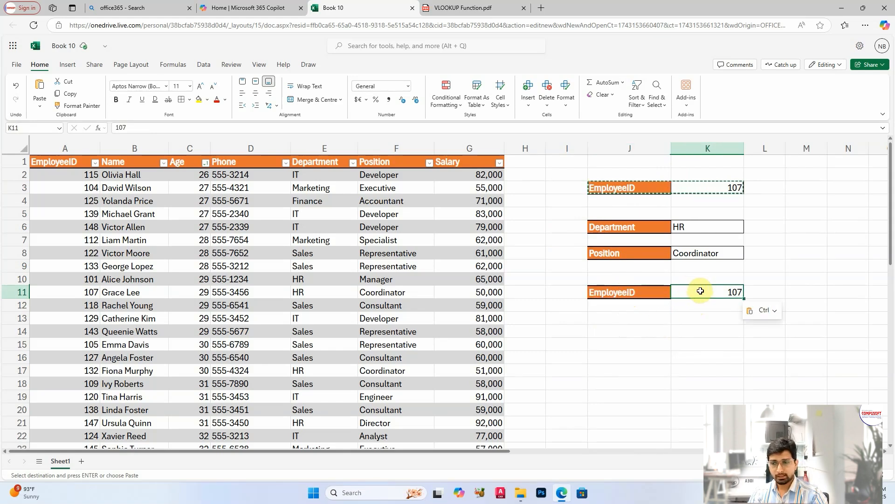
pyautogui.write('124')
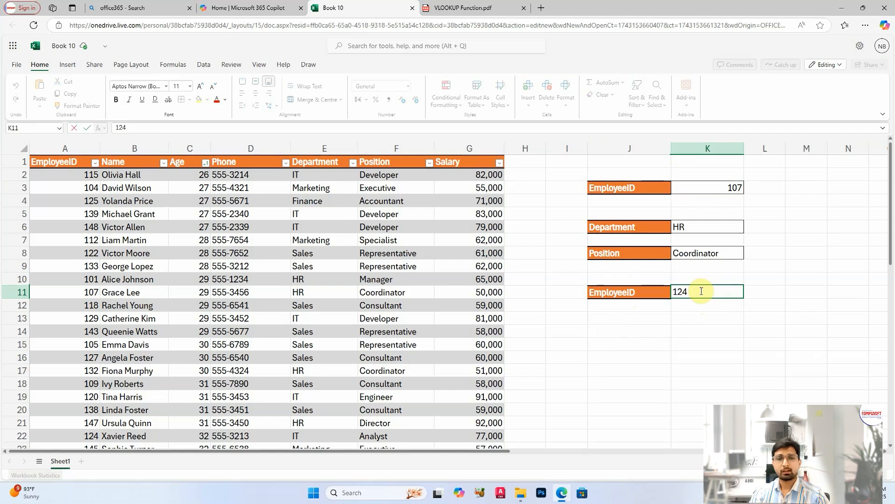
pyautogui.click(685, 316)
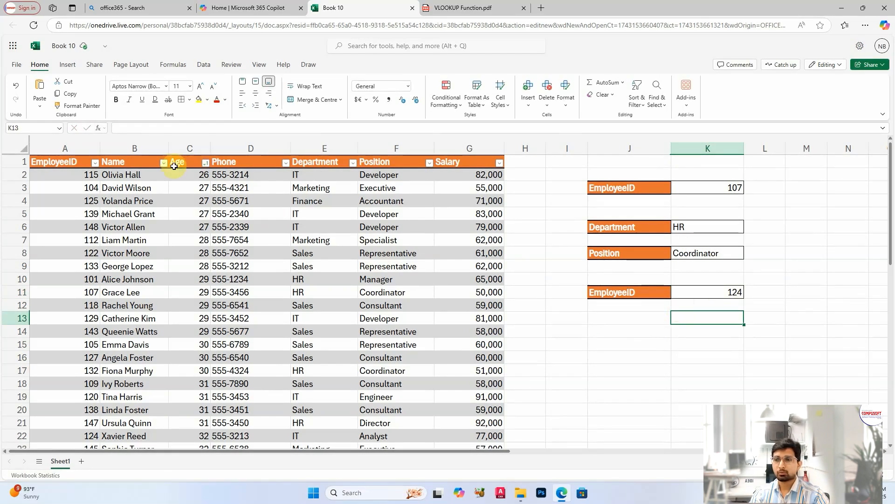
# Step: Copy the table headers Name through Salary (B1:G1) and paste them transposed at J12 under the second EmployeeID label
pyautogui.click(129, 161)
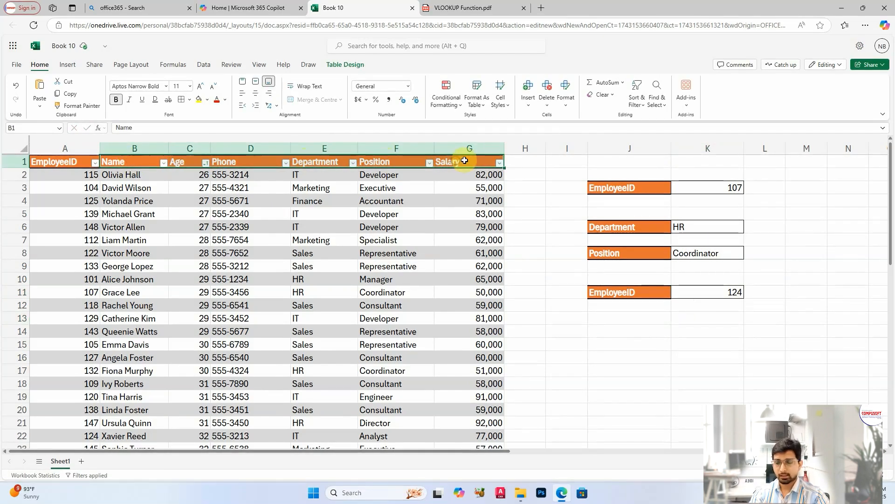
pyautogui.click(618, 304)
pyautogui.rightClick(618, 304)
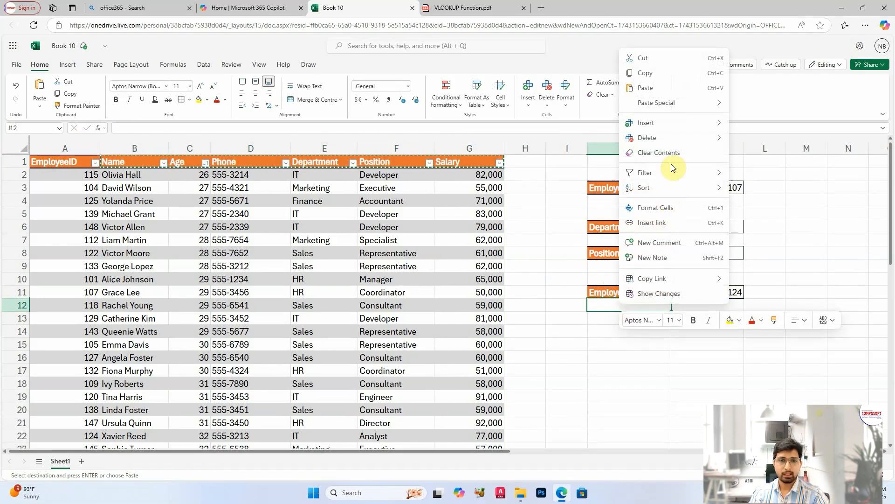
pyautogui.moveTo(679, 103)
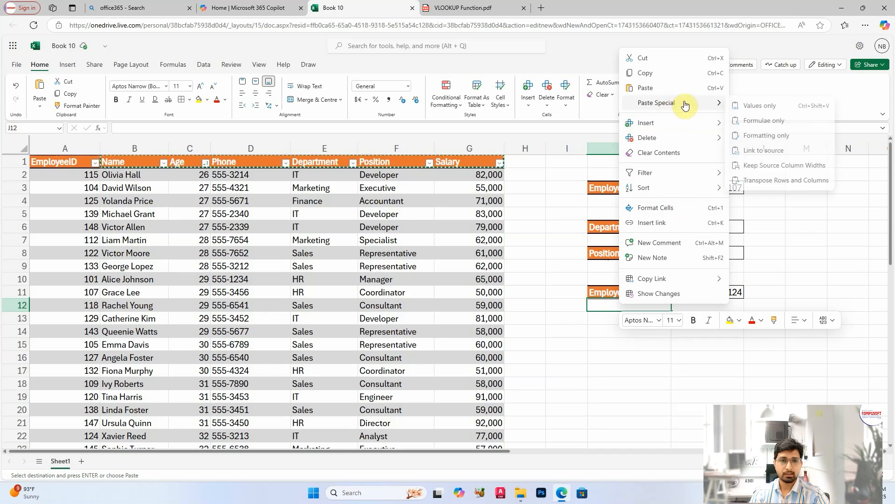
pyautogui.click(783, 181)
pyautogui.click(690, 389)
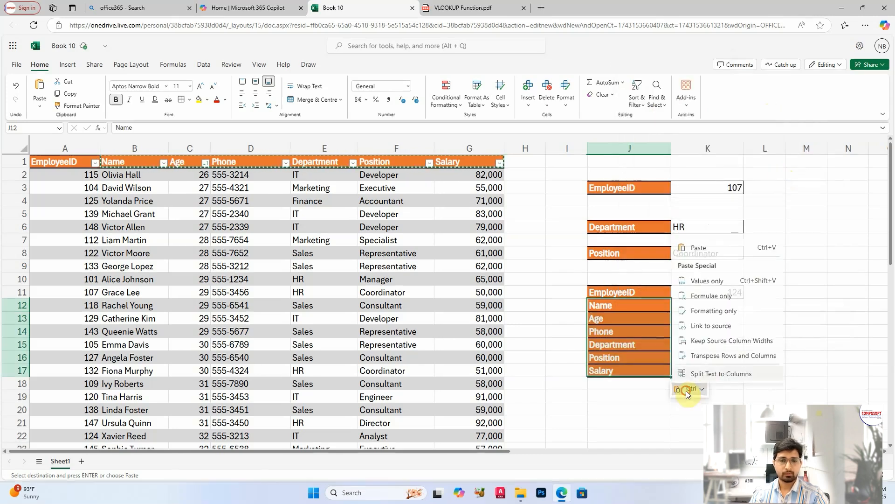
pyautogui.click(639, 403)
pyautogui.click(630, 408)
# Step: Add borders to the empty result cells K12:K17
pyautogui.moveTo(694, 304); pyautogui.dragTo(709, 364)
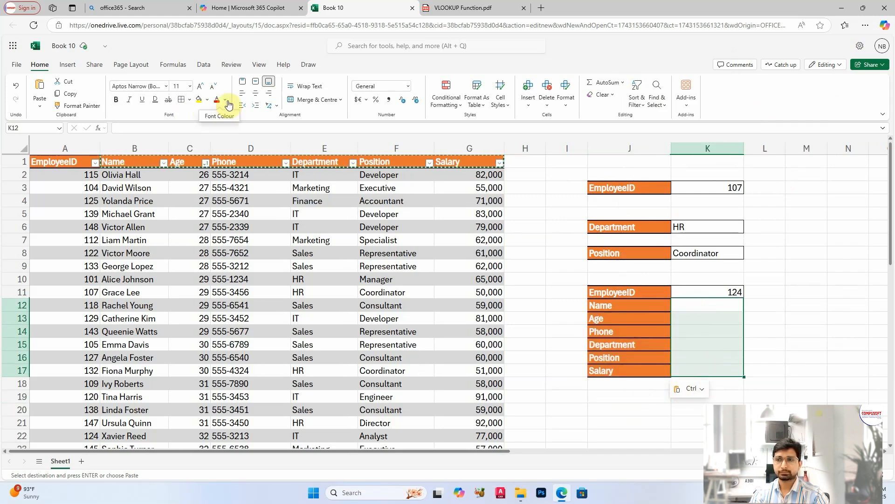
pyautogui.click(181, 99)
pyautogui.click(692, 307)
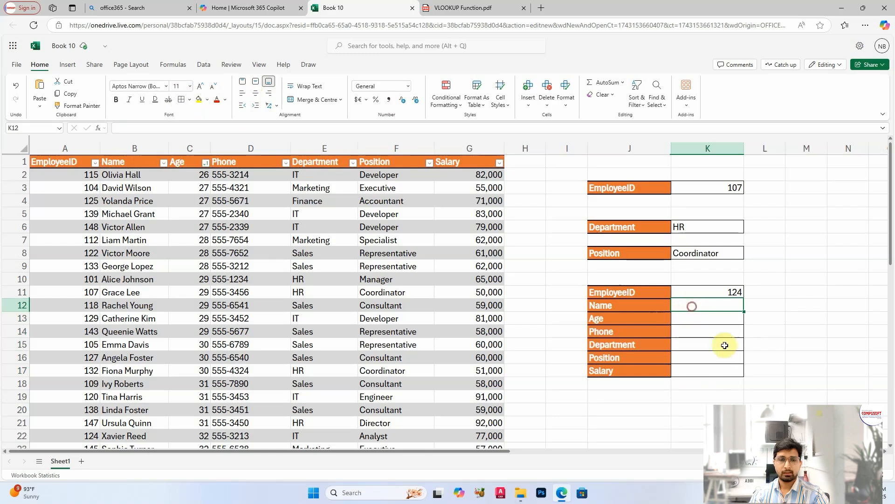
pyautogui.click(726, 356)
# Step: Enter a VLOOKUP in K12 with lookup value K11, table array emp, column index 2 and match argument 0
pyautogui.click(712, 306)
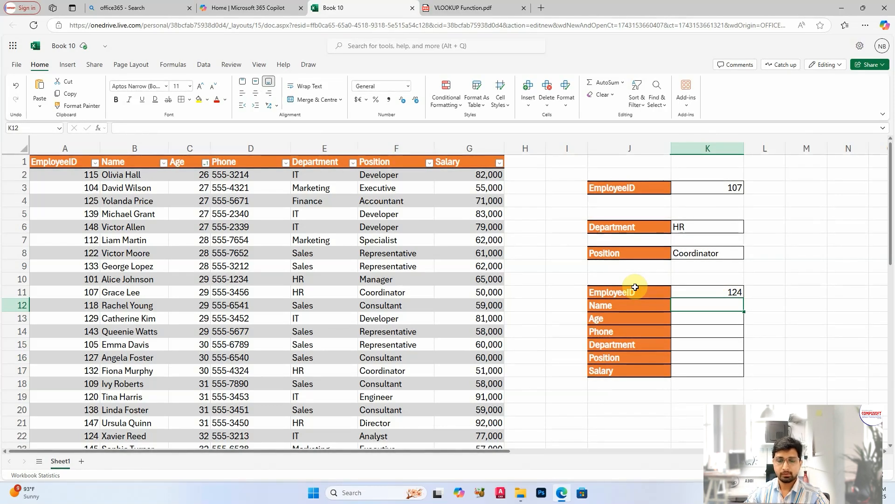
pyautogui.write('=vlookup(')
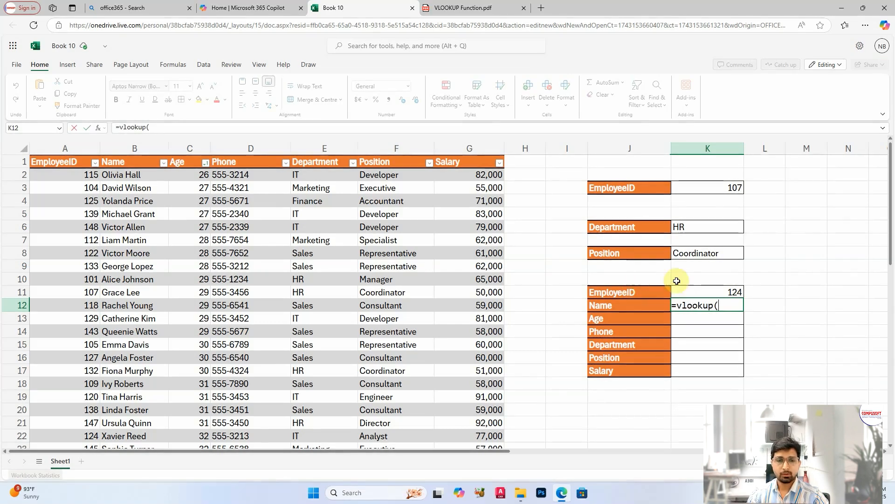
pyautogui.click(730, 290)
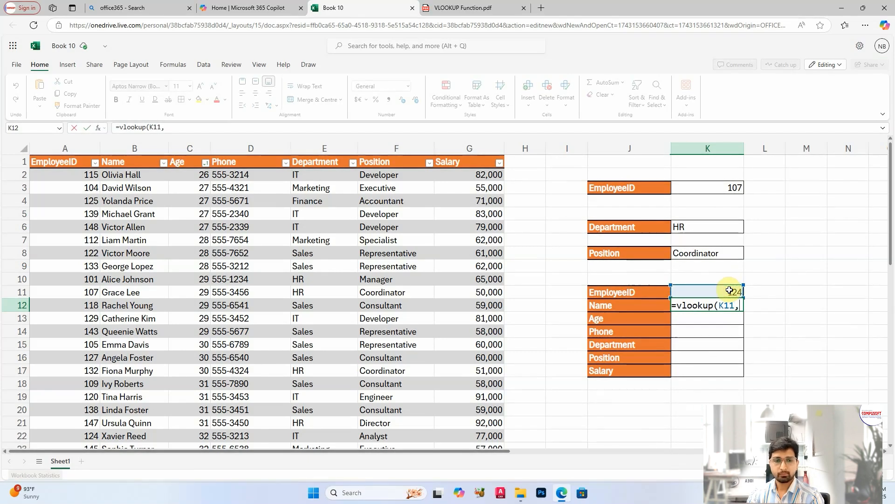
pyautogui.write('emp,')
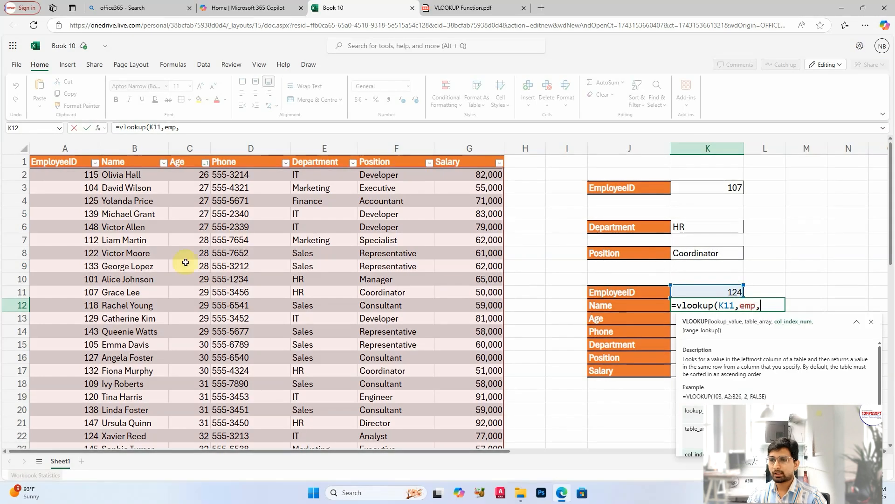
pyautogui.write('2')
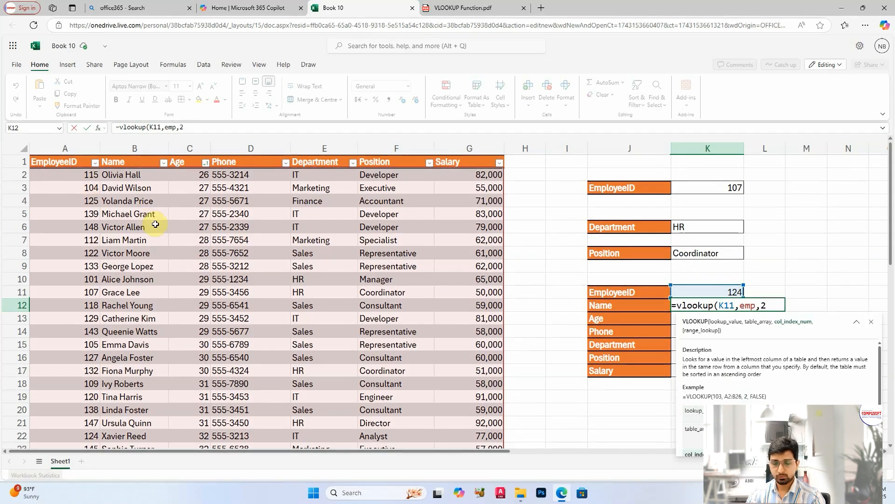
pyautogui.write(',0)')
pyautogui.press('Tab')
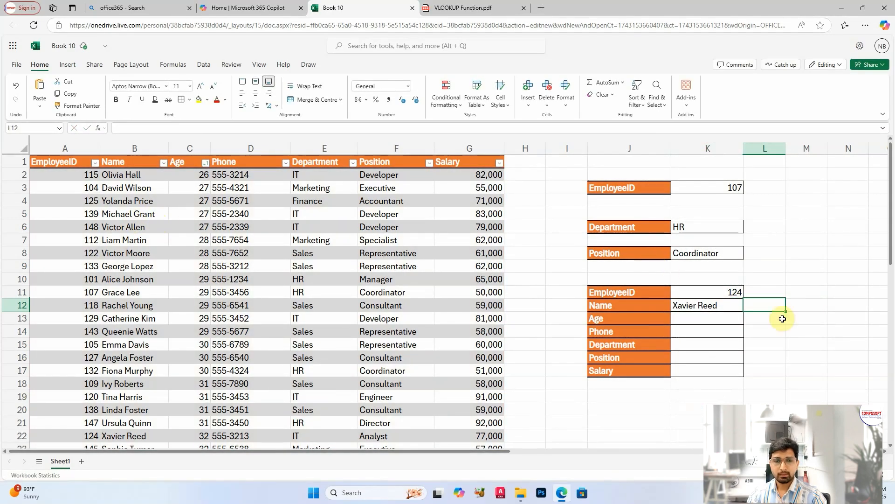
# Step: Try to replace the match argument 0 in the K12 formula with false
pyautogui.click(731, 304)
pyautogui.doubleClick(732, 304)
pyautogui.click(788, 306)
pyautogui.write(',emp,2,K13,false)')
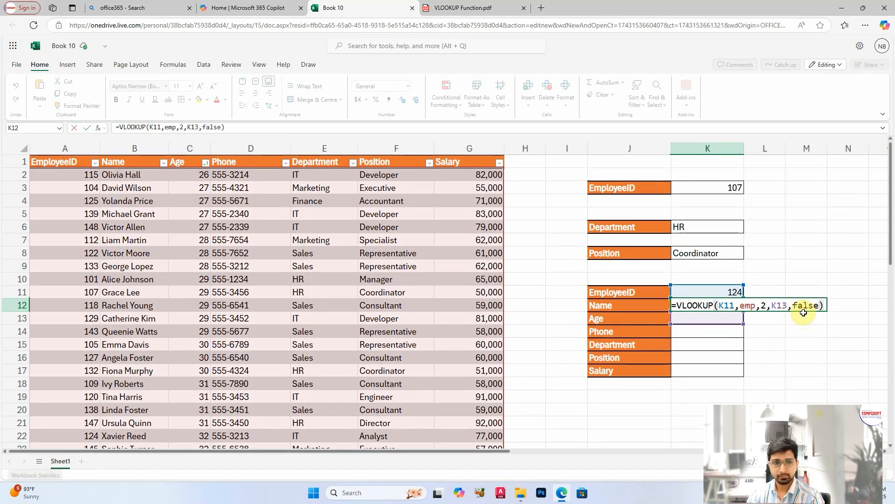
pyautogui.press('Return')
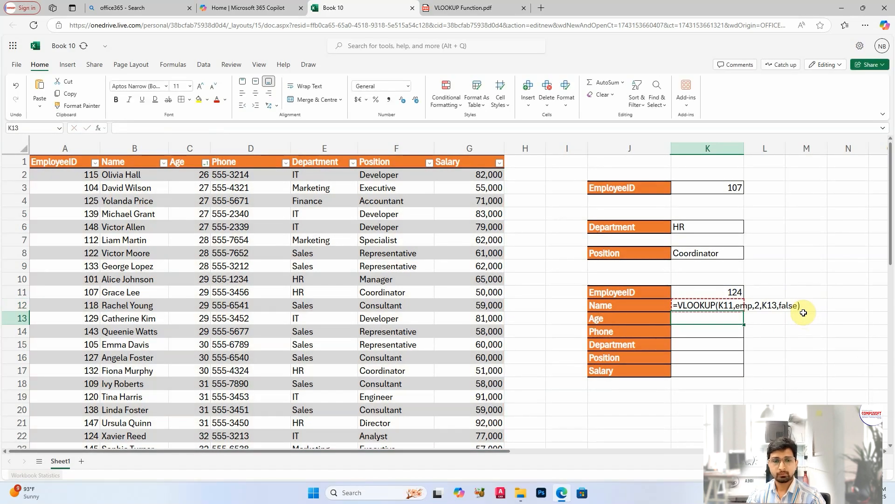
# Step: Correct the K12 formula to =VLOOKUP(K11,emp,2,false) by removing the stray K13 argument
pyautogui.doubleClick(692, 306)
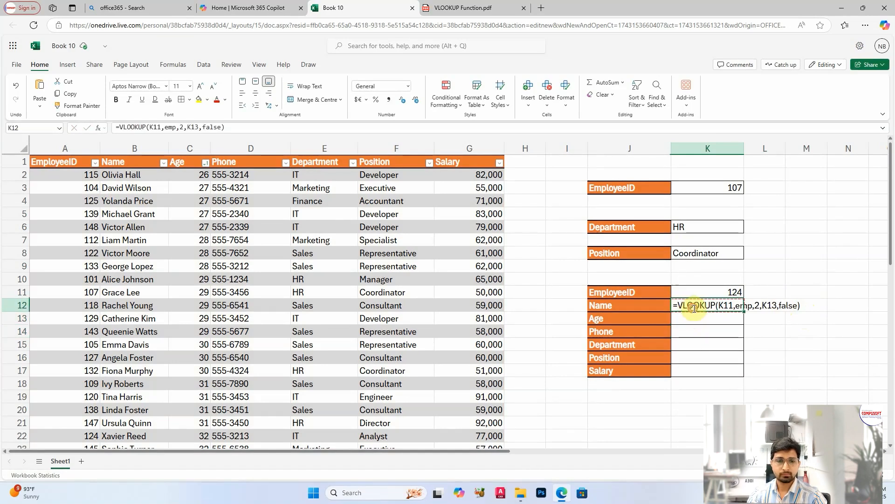
pyautogui.click(823, 307)
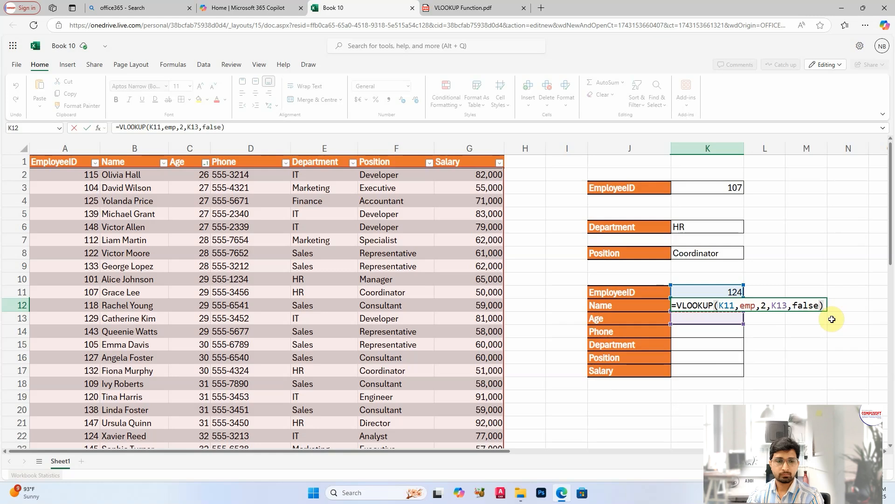
pyautogui.press('BackSpace')
pyautogui.press('BackSpace')
pyautogui.press('BackSpace')
pyautogui.press('BackSpace')
pyautogui.write('fal')
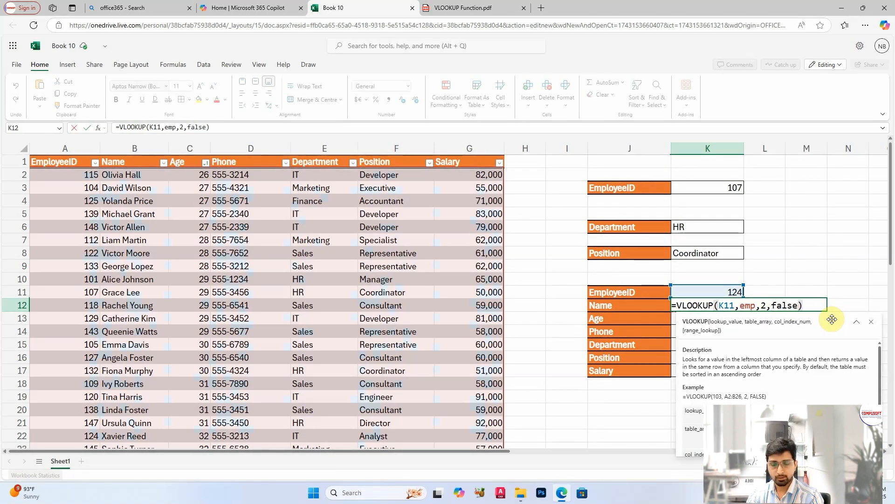
pyautogui.write('se')
pyautogui.press('Return')
# Step: Fill the K12 formula with its relative K11 reference down through K17
pyautogui.click(732, 343)
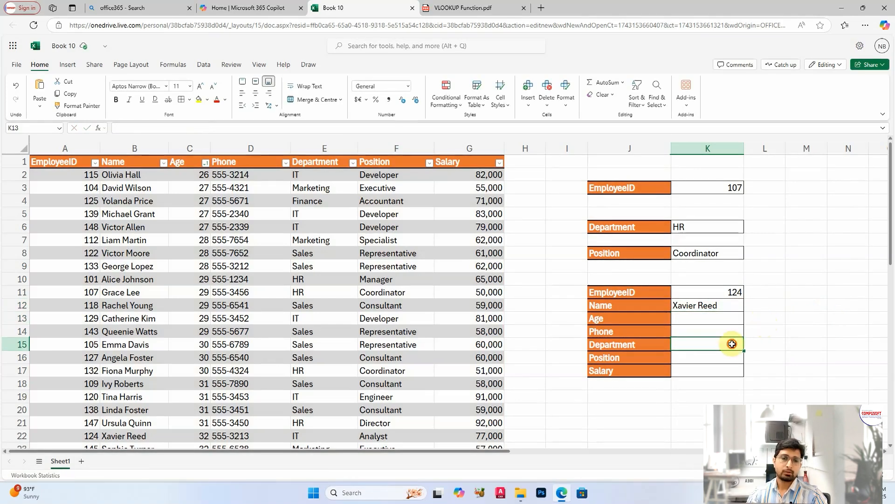
pyautogui.click(733, 306)
pyautogui.moveTo(745, 311); pyautogui.dragTo(745, 371)
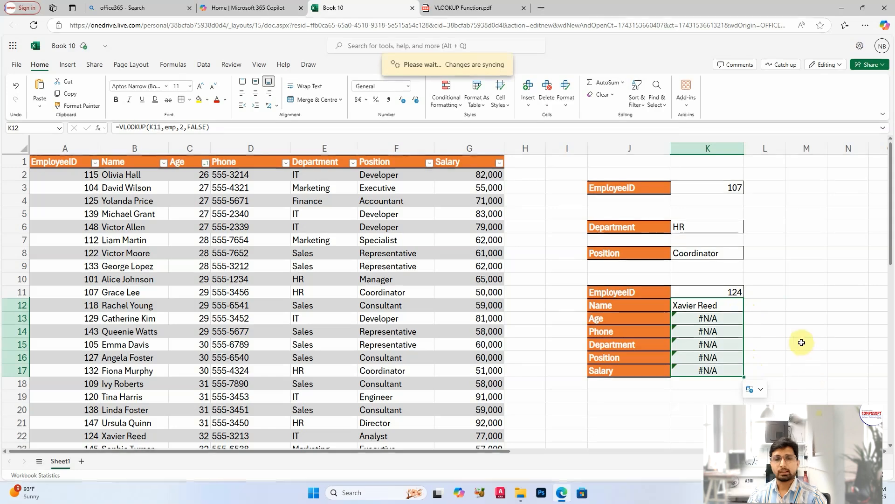
# Step: Inspect the formulas in K15, K12 and K13 to compare their lookup value references
pyautogui.click(712, 344)
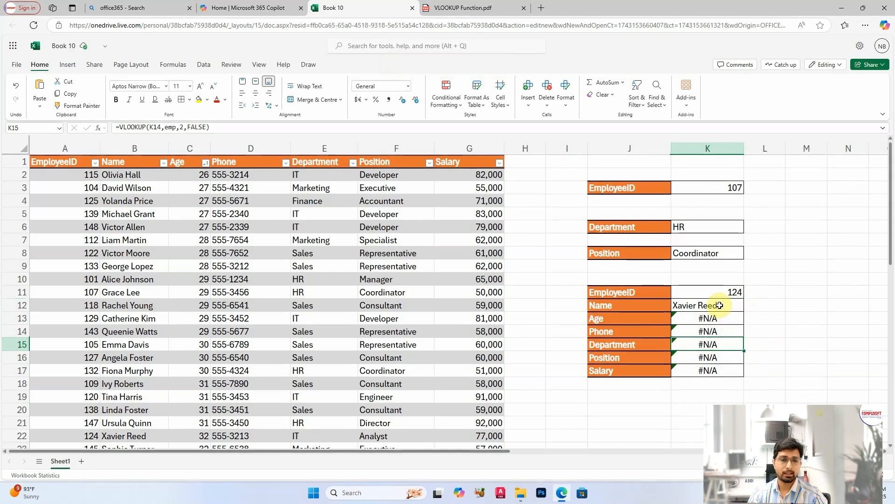
pyautogui.doubleClick(720, 306)
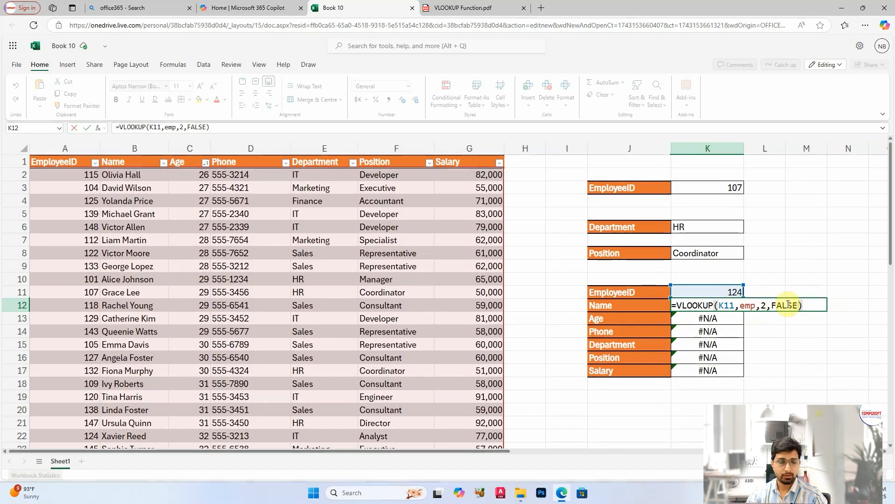
pyautogui.press('Return')
pyautogui.doubleClick(731, 317)
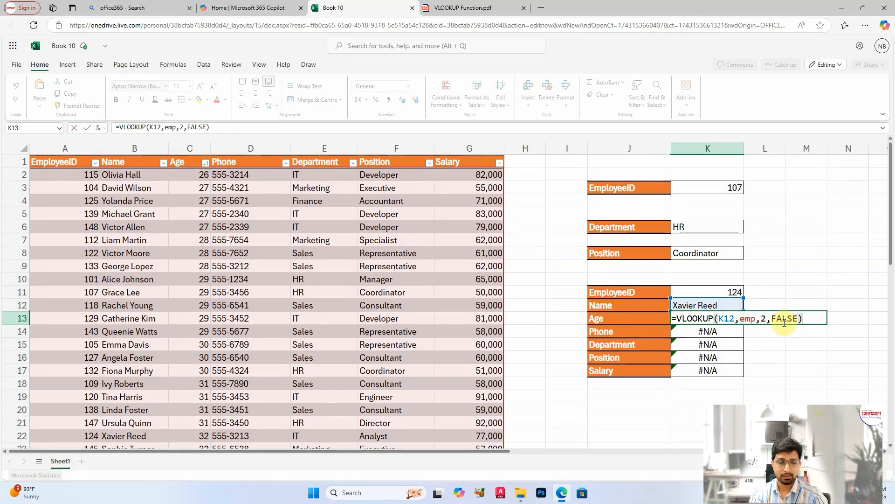
pyautogui.press('Return')
# Step: Make the lookup value in the K12 formula an absolute reference, $K$11
pyautogui.doubleClick(721, 303)
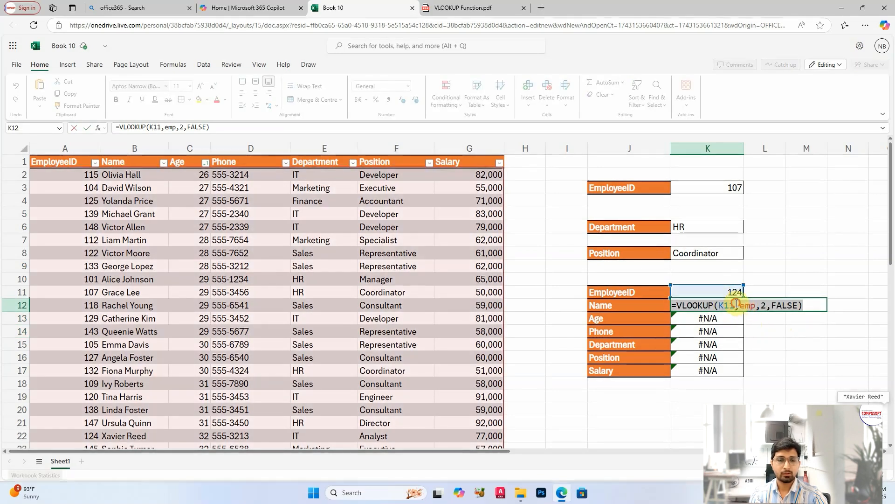
pyautogui.click(733, 303)
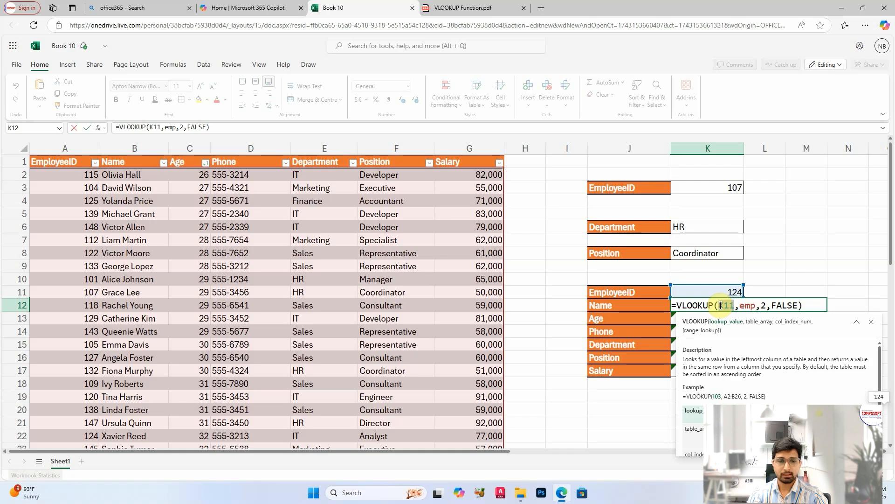
pyautogui.press('F4')
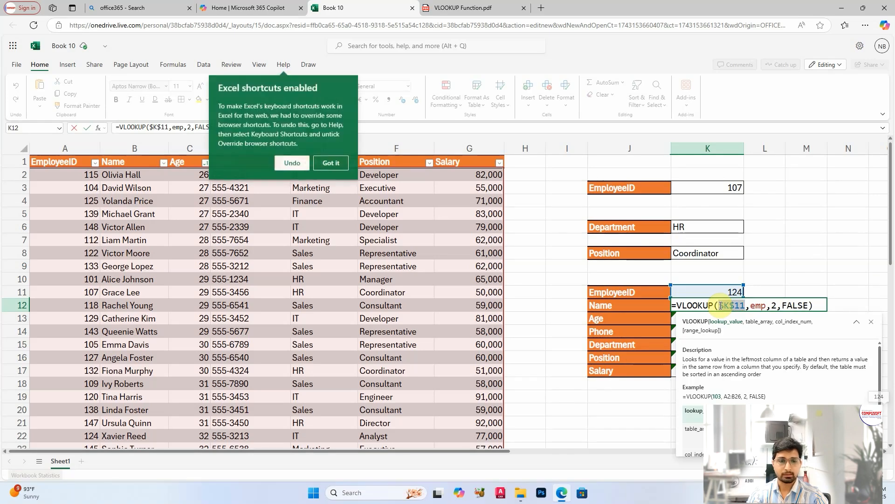
pyautogui.click(345, 169)
pyautogui.press('Return')
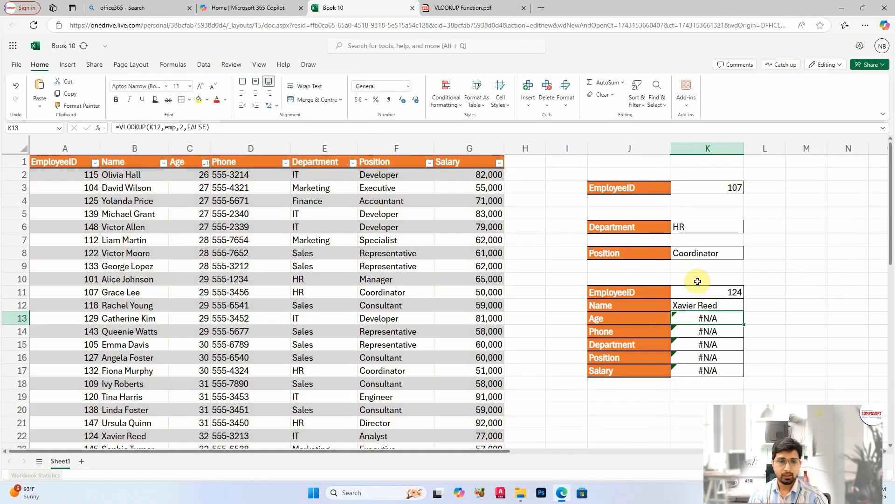
# Step: Fill the K12 formula with the locked $K$11 reference down through K17 and check the filled cells
pyautogui.click(733, 305)
pyautogui.moveTo(745, 310); pyautogui.dragTo(753, 371)
pyautogui.click(713, 320)
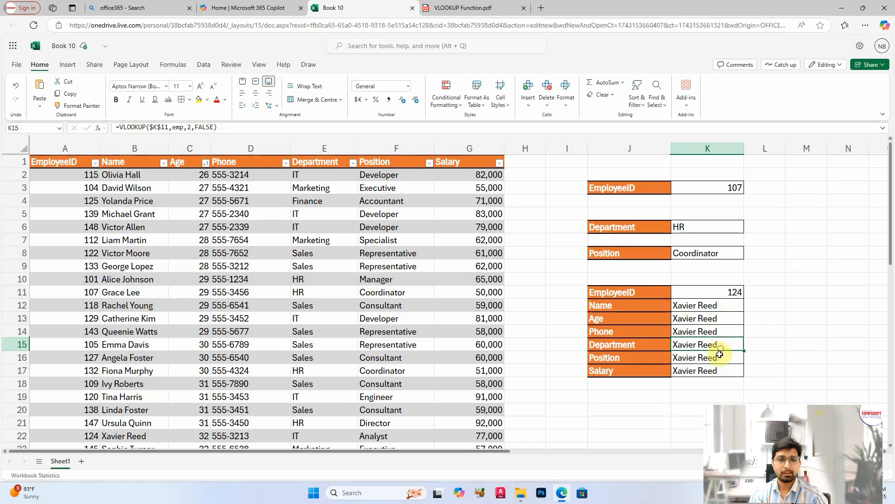
pyautogui.click(714, 371)
# Step: Inspect the column index argument in the K12 and K13 formulas
pyautogui.doubleClick(720, 306)
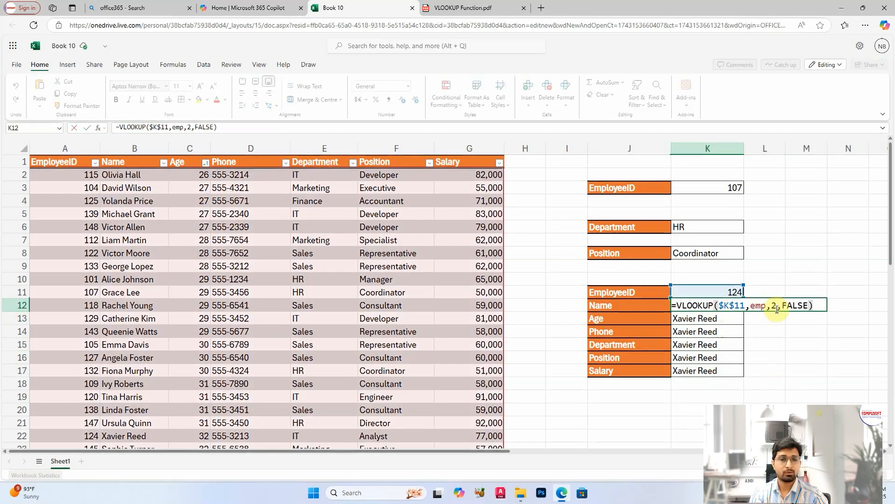
pyautogui.click(732, 314)
pyautogui.doubleClick(728, 316)
pyautogui.press('Return')
pyautogui.click(733, 342)
pyautogui.click(723, 304)
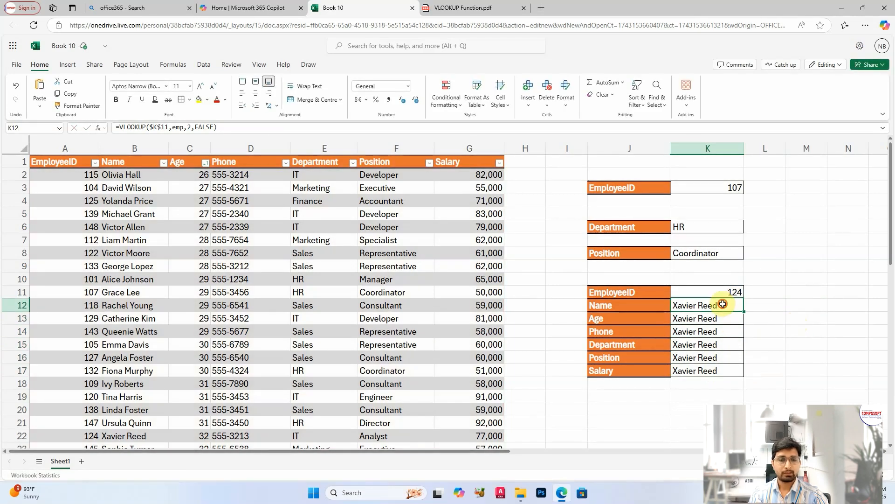
pyautogui.click(792, 356)
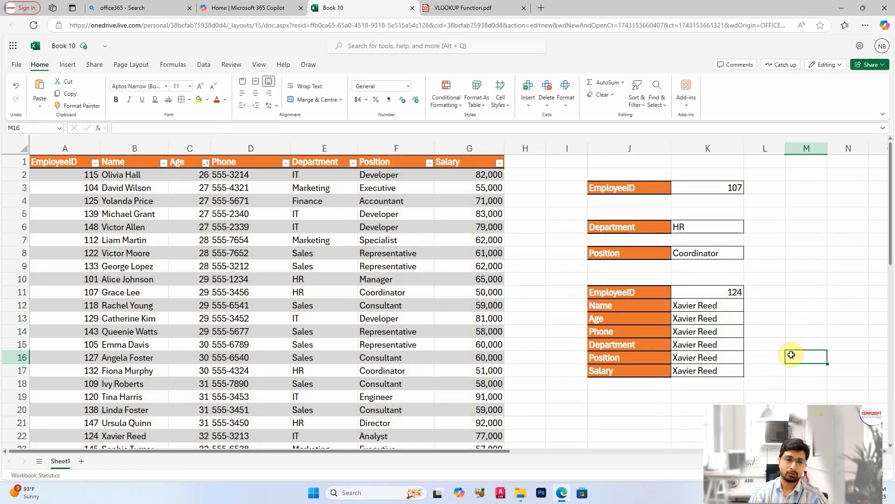
# Step: Start a MATCH formula in M12 using the Name label in J12 as the lookup value
pyautogui.click(784, 303)
pyautogui.click(801, 306)
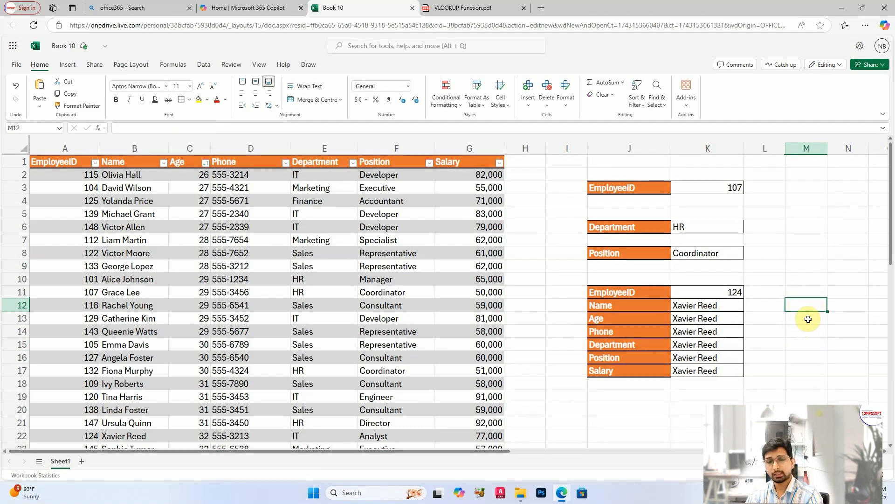
pyautogui.write('=ma')
pyautogui.write('t')
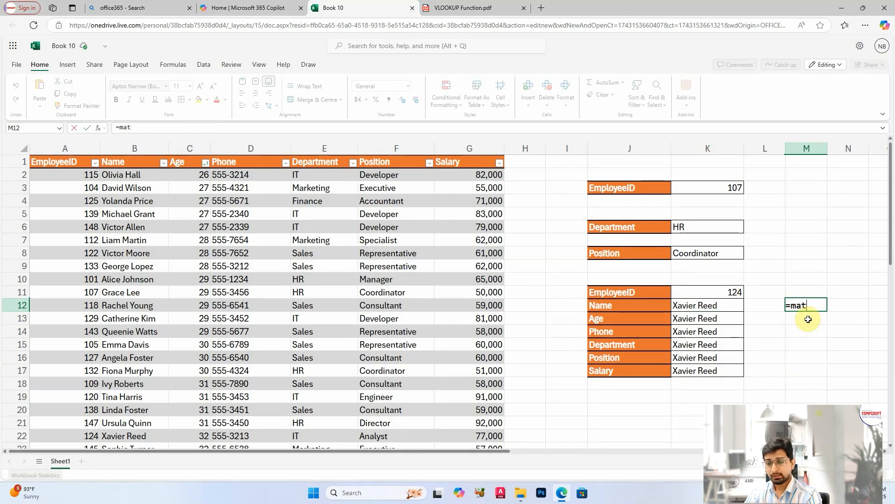
pyautogui.write('ch(')
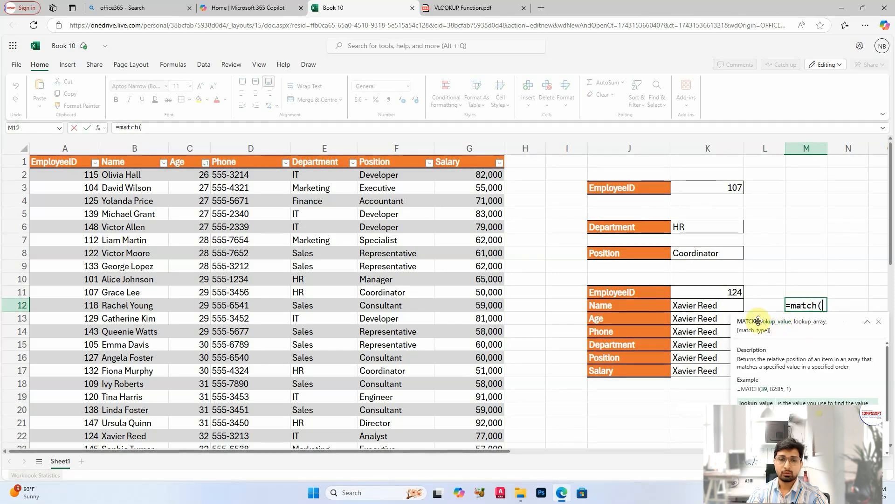
pyautogui.click(634, 303)
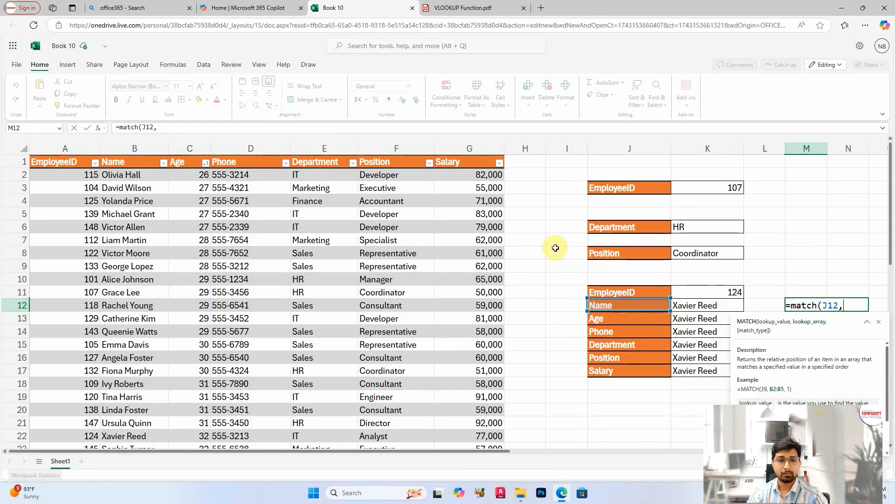
# Step: Set the MATCH lookup array to the emp table's header row, emp[#Headers]
pyautogui.write('emp')
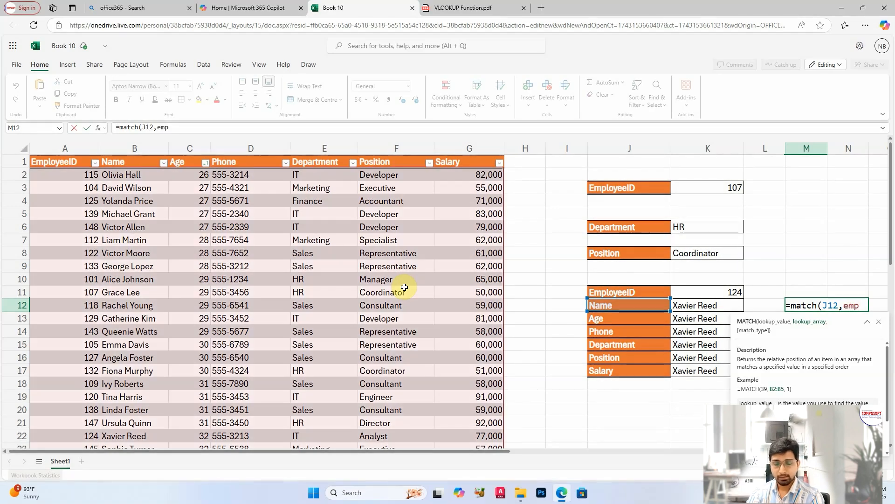
pyautogui.write('[')
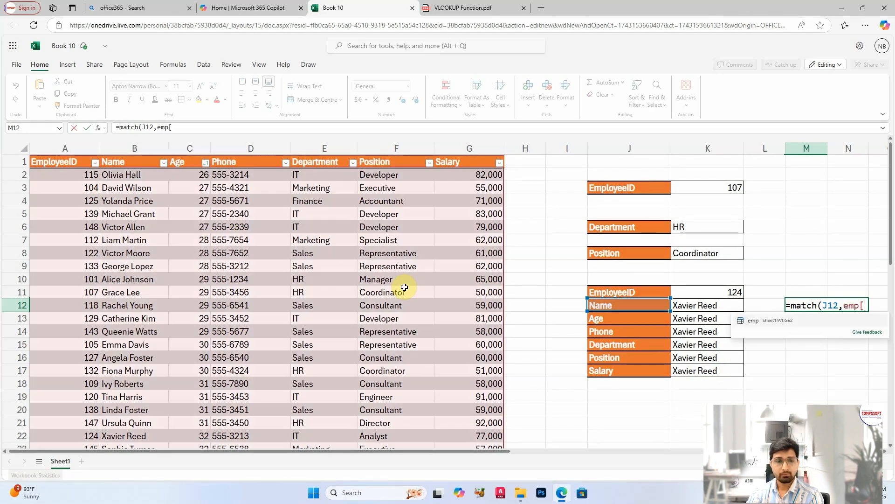
pyautogui.press('Down')
pyautogui.press('Down')
pyautogui.press('Down')
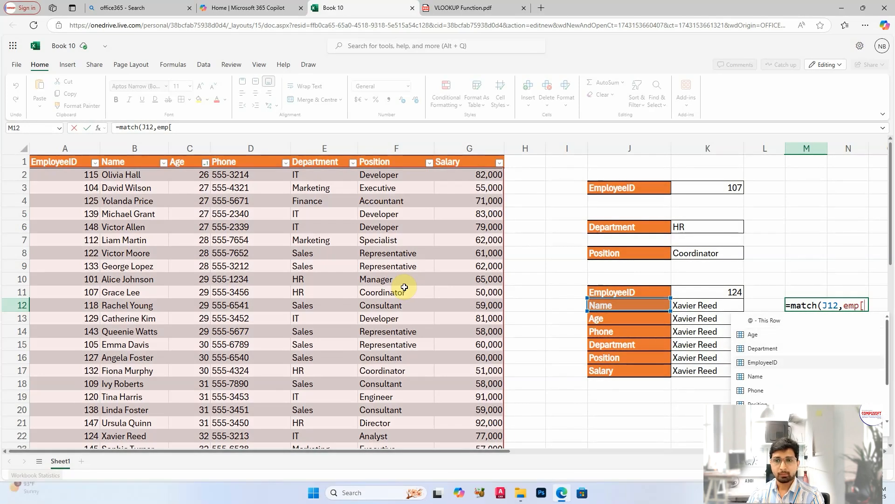
pyautogui.press('Down')
pyautogui.press('Down')
pyautogui.press('Down')
pyautogui.press('Down')
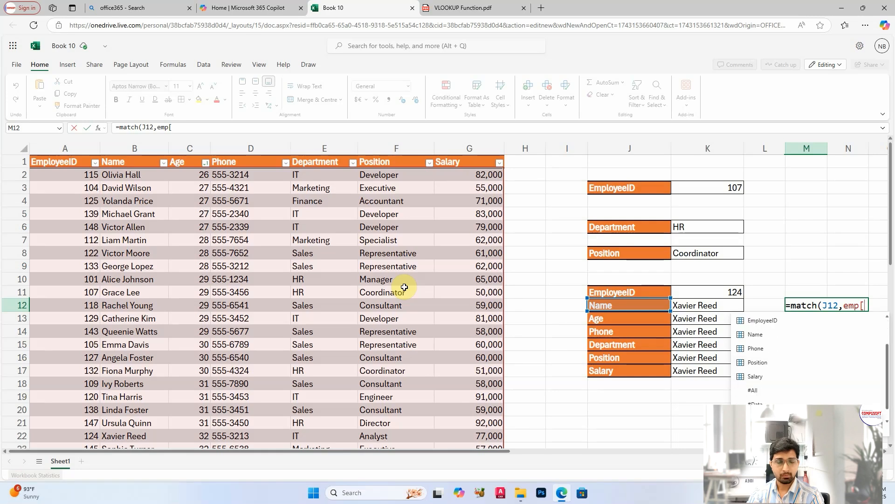
pyautogui.press('Tab')
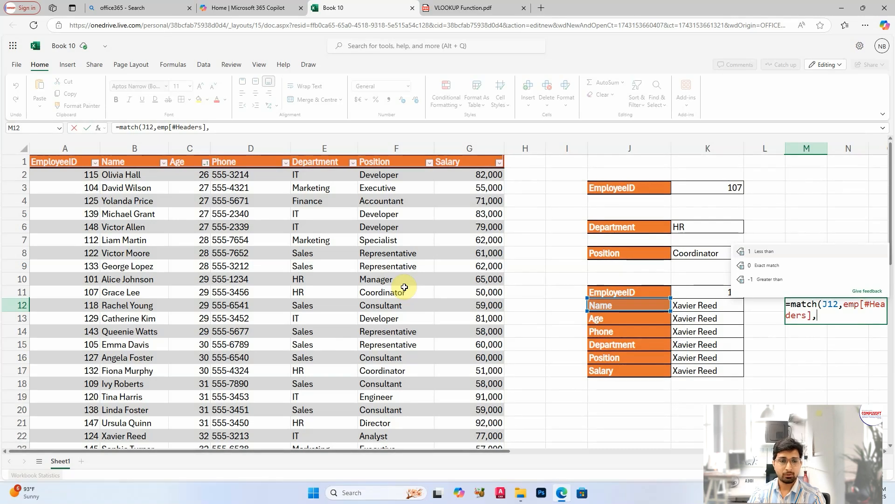
# Step: Complete the M12 MATCH formula with match type 0 for an exact match
pyautogui.write('0)')
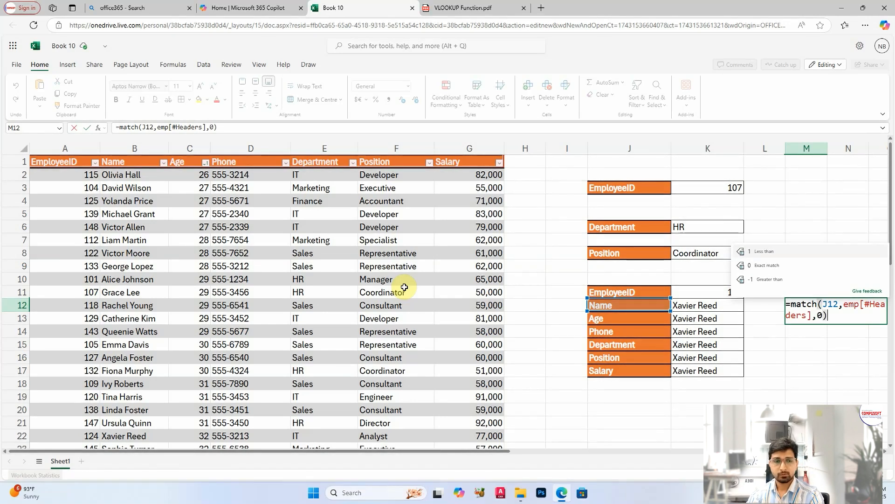
pyautogui.press('Left')
pyautogui.press('Left')
pyautogui.write('1')
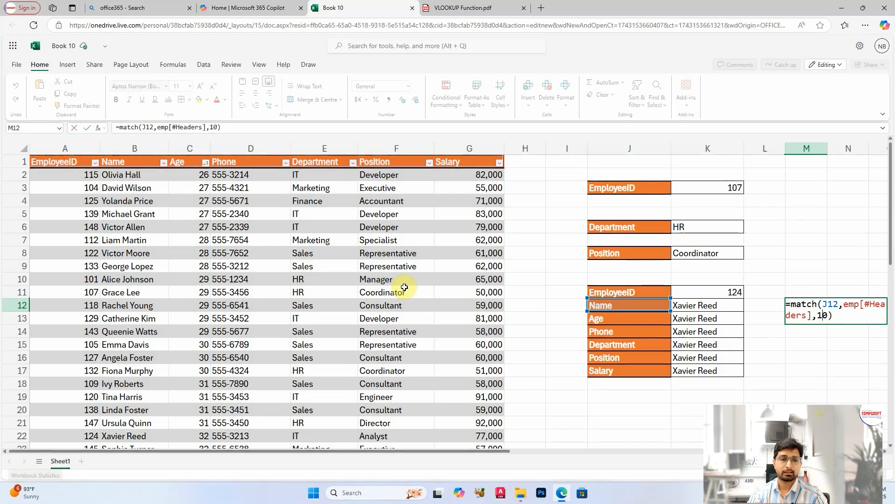
pyautogui.press('Return')
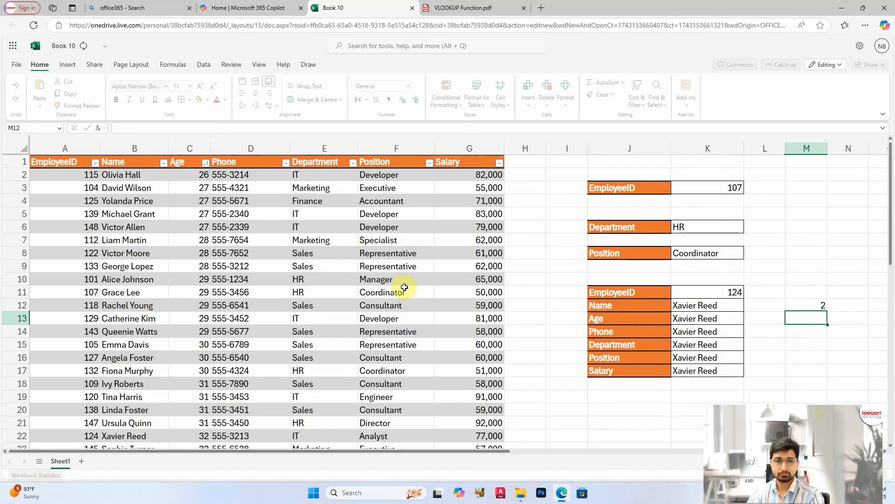
# Step: Fill the M12 MATCH formula down through M17 and check the filled cells
pyautogui.click(821, 305)
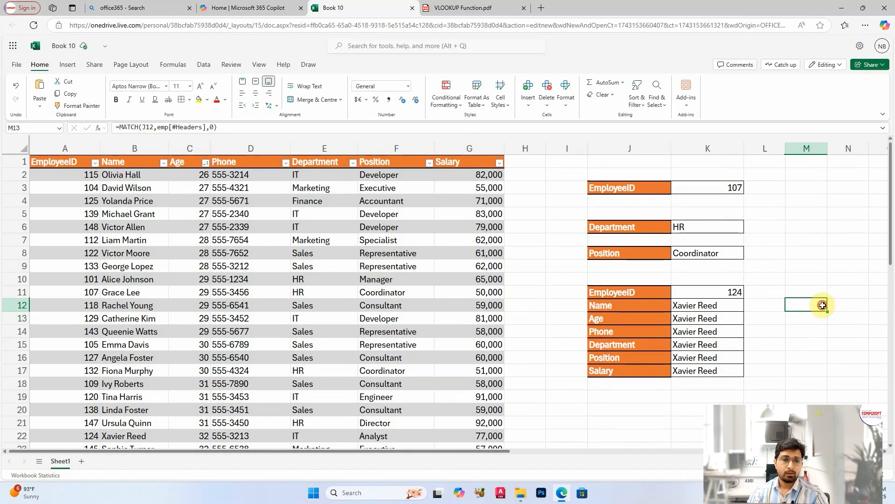
pyautogui.moveTo(829, 311); pyautogui.dragTo(825, 370)
pyautogui.click(815, 315)
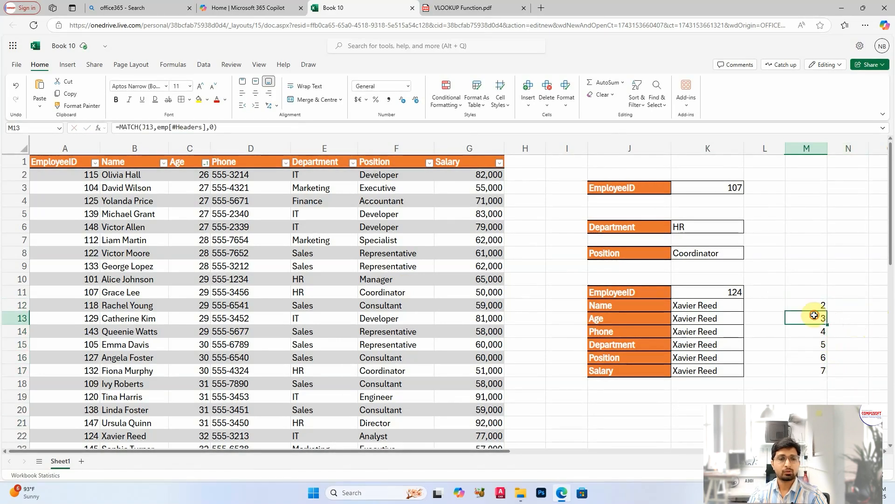
pyautogui.click(816, 331)
pyautogui.click(814, 356)
pyautogui.click(819, 370)
# Step: Compare the field labels in J12:J17 with the MATCH index numbers and inspect the formula in M12
pyautogui.moveTo(607, 306); pyautogui.dragTo(625, 362)
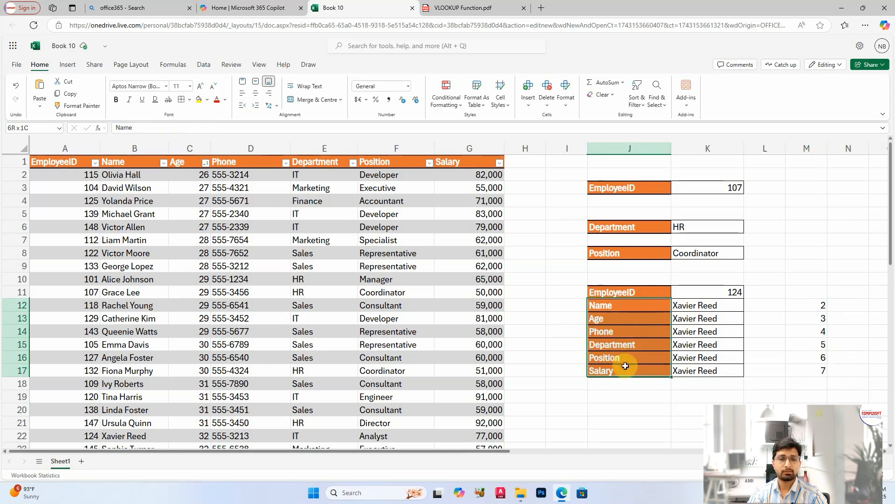
pyautogui.click(819, 329)
pyautogui.doubleClick(811, 305)
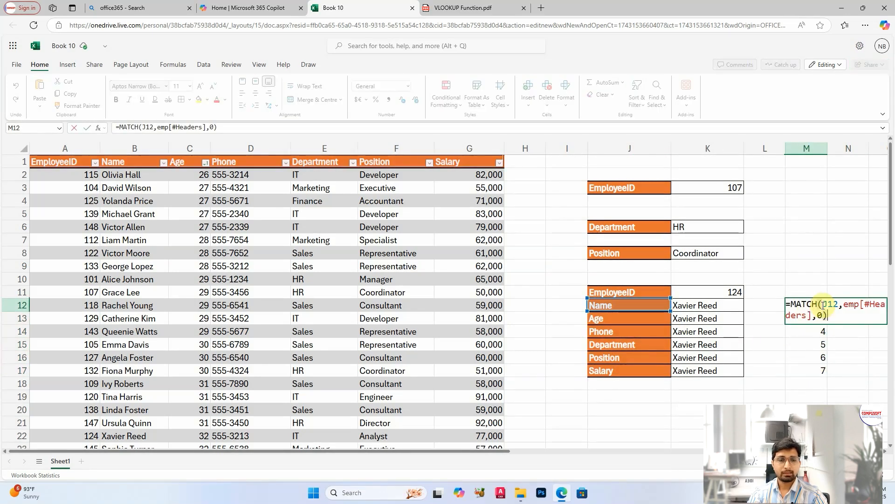
pyautogui.press('Return')
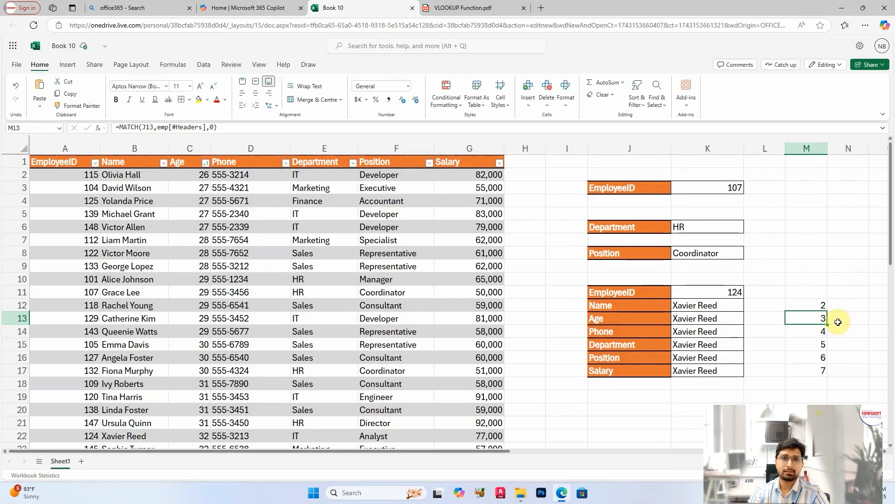
pyautogui.click(809, 304)
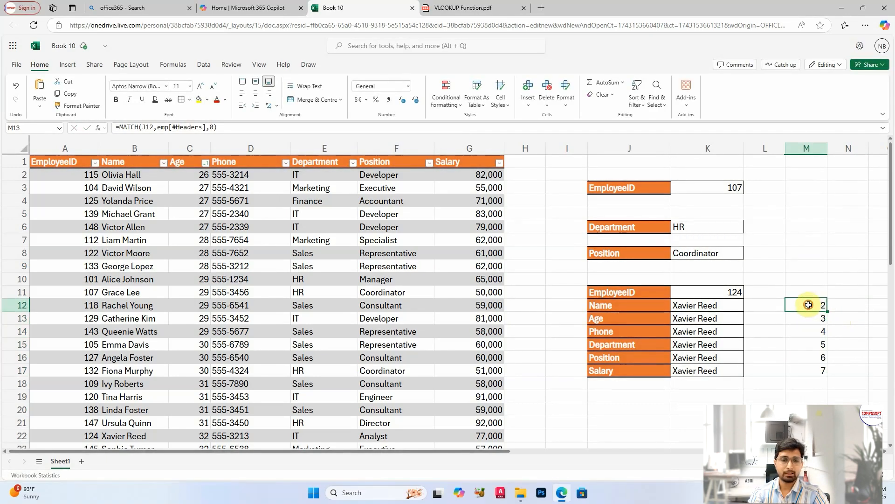
# Step: Replace the fixed column index in the K12 VLOOKUP with MATCH(J12,emp[#Headers],0), keeping FALSE as the last argument
pyautogui.doubleClick(726, 305)
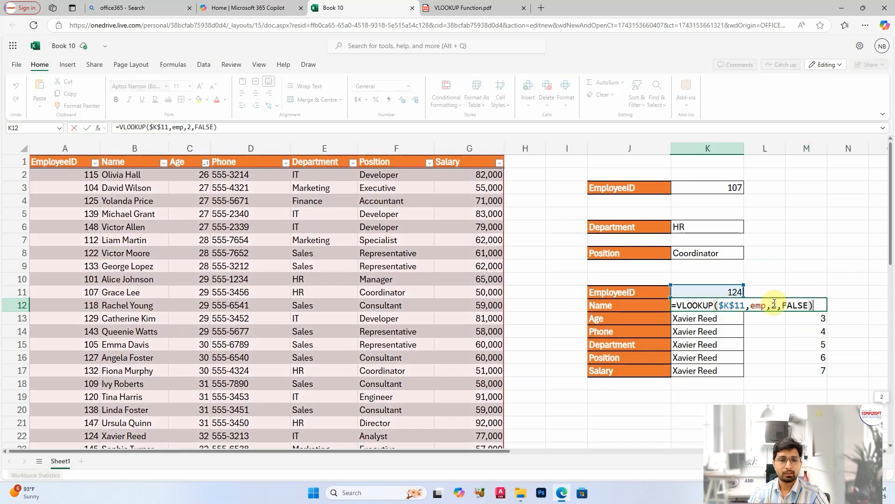
pyautogui.click(777, 304)
pyautogui.press('BackSpace')
pyautogui.write('match')
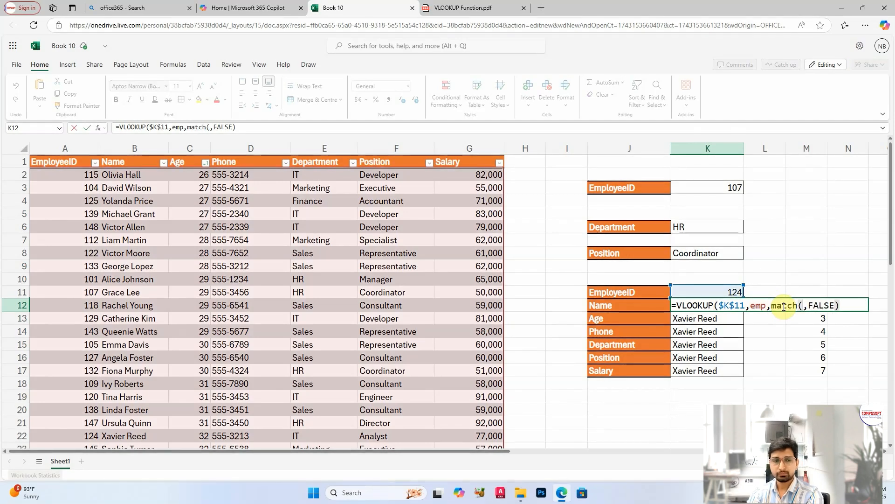
pyautogui.write('(')
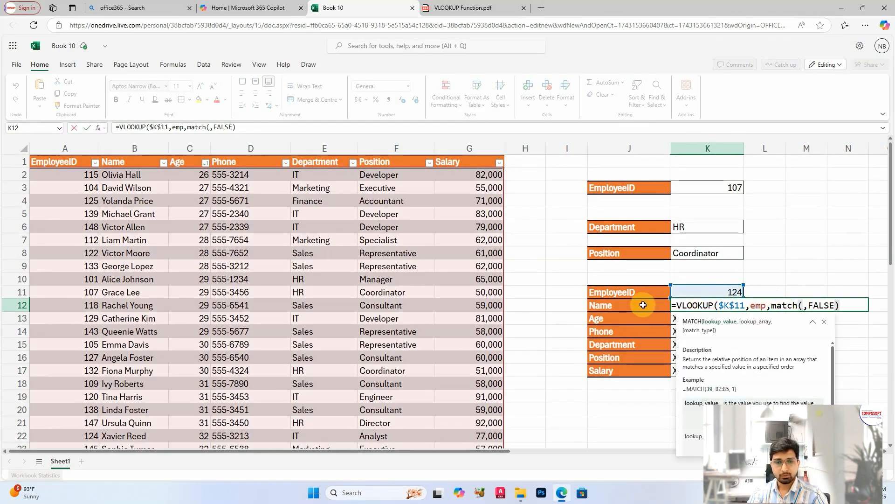
pyautogui.click(643, 304)
pyautogui.write(',')
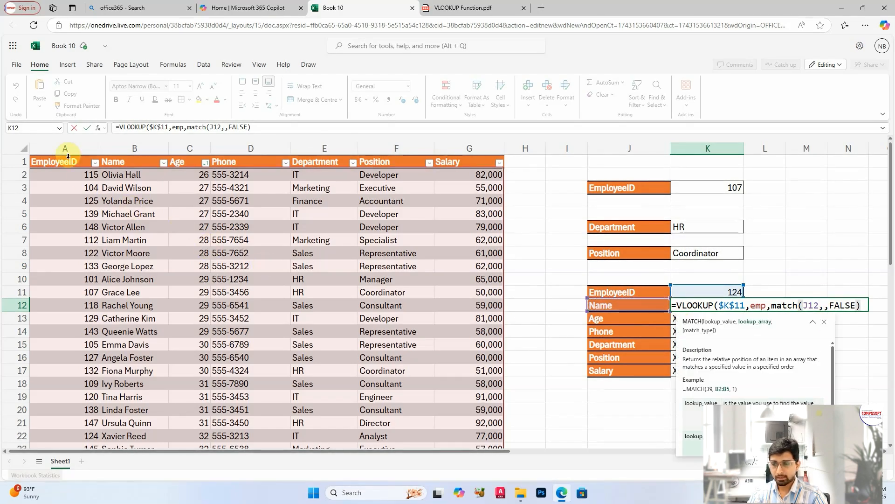
pyautogui.moveTo(66, 158); pyautogui.dragTo(474, 164)
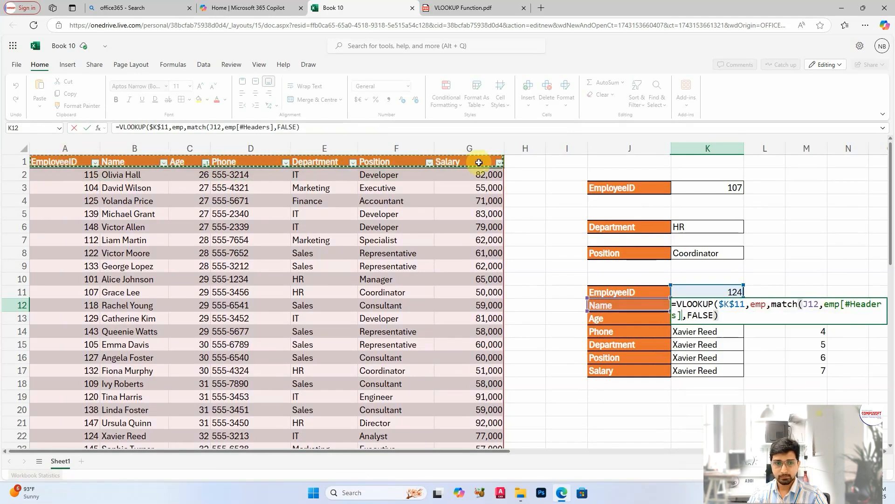
pyautogui.write(',')
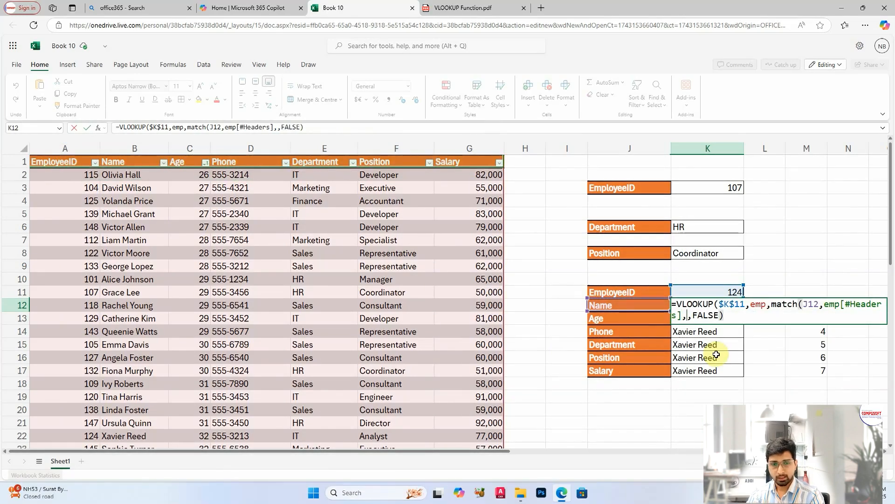
pyautogui.write('0')
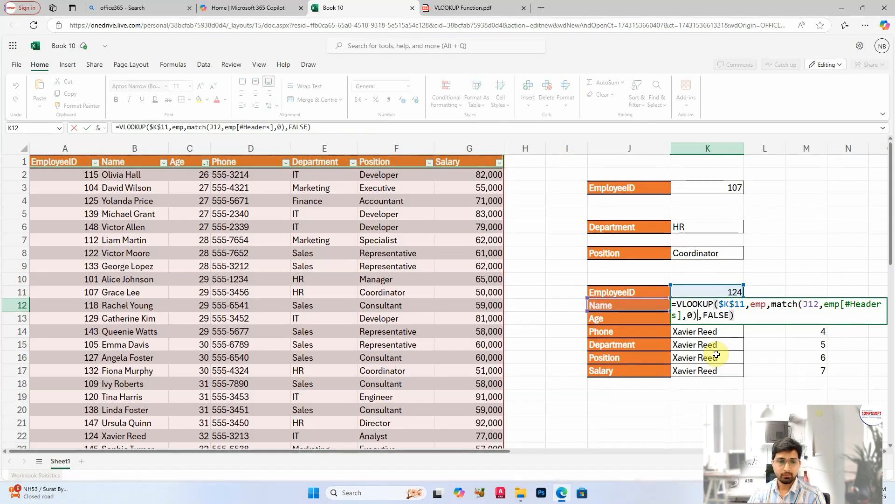
pyautogui.press('Return')
# Step: Fill the K12 formula down through K17 and right-align the results
pyautogui.click(737, 304)
pyautogui.moveTo(743, 311); pyautogui.dragTo(746, 370)
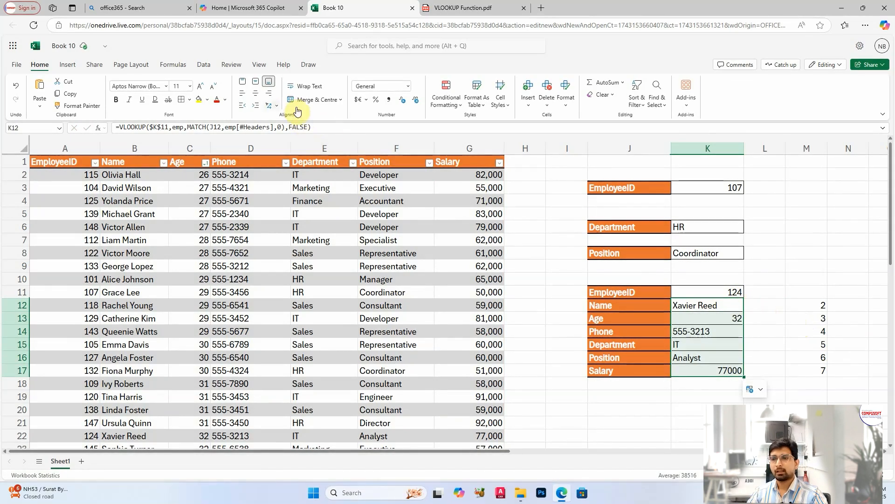
pyautogui.click(269, 94)
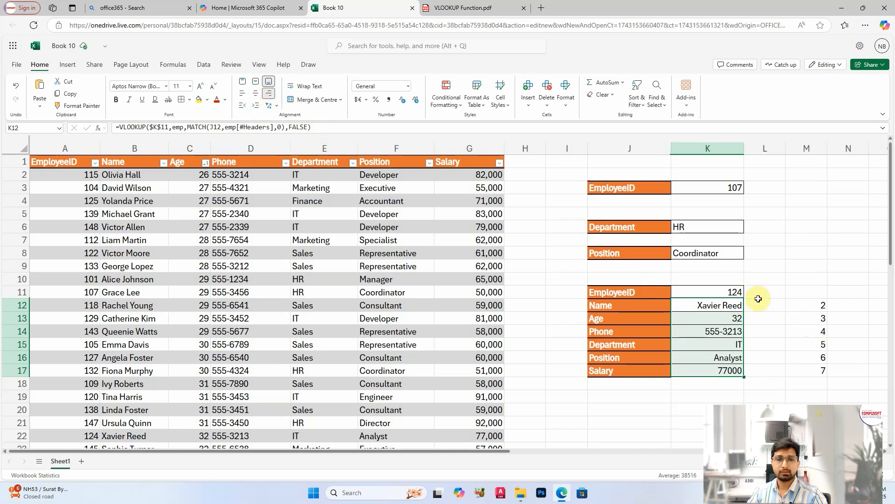
# Step: Set the lookup EmployeeID in K11 to the one in A21 and compare the returned fields with table row 21
pyautogui.click(734, 291)
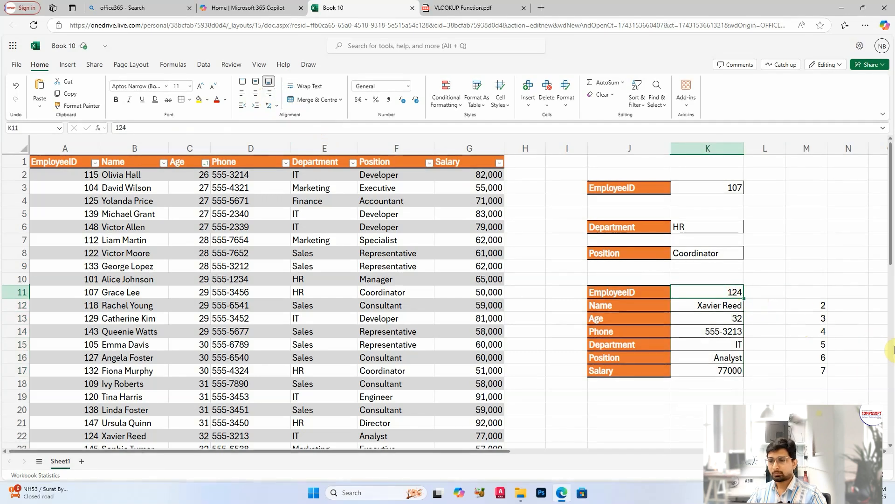
pyautogui.write('147')
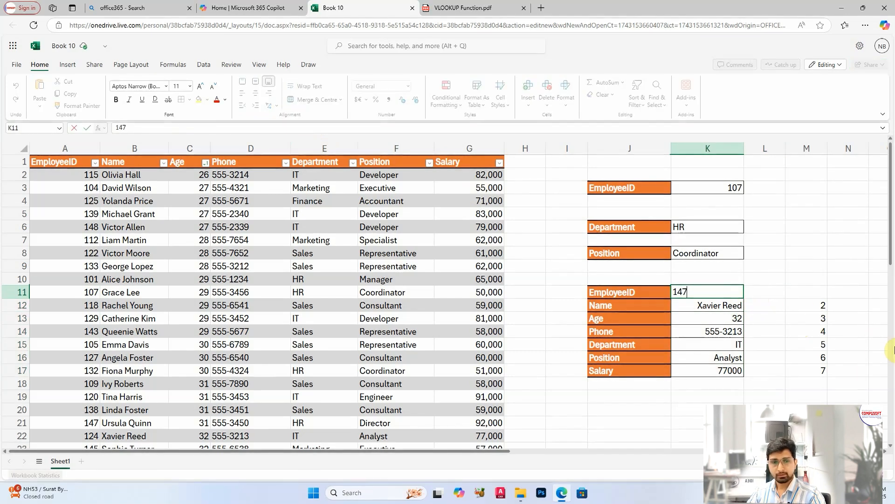
pyautogui.press('Return')
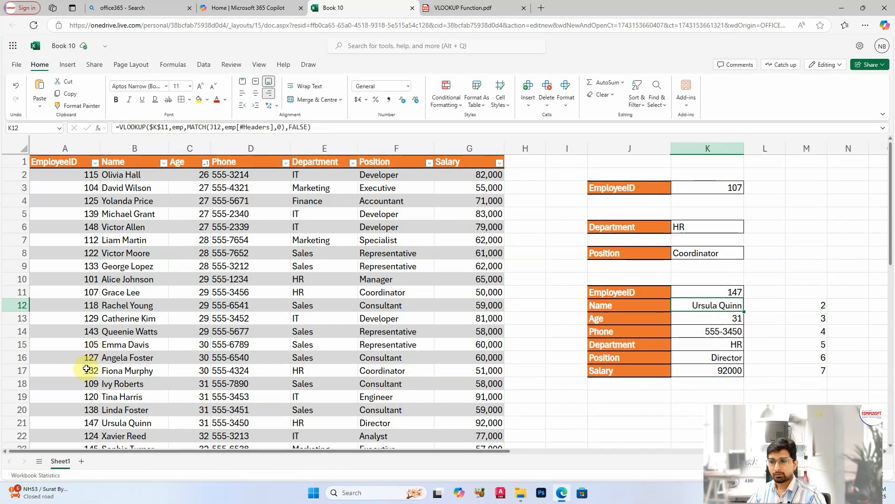
pyautogui.moveTo(83, 422); pyautogui.dragTo(356, 422)
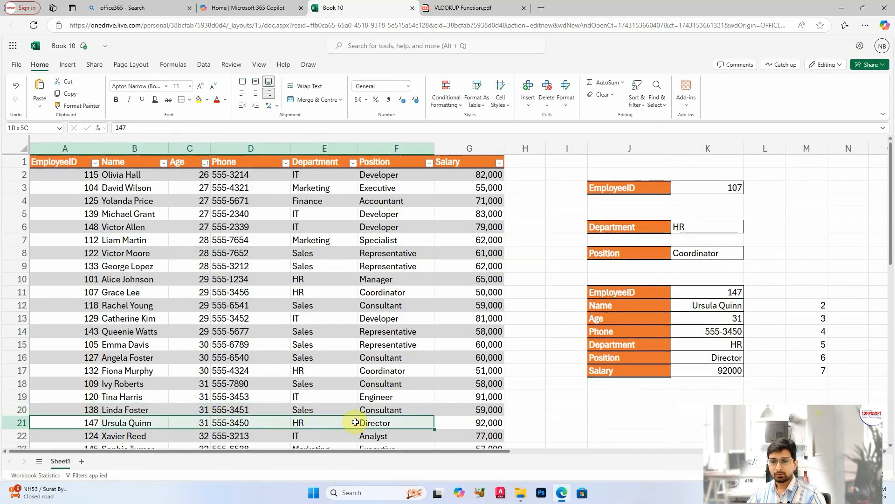
pyautogui.moveTo(417, 421); pyautogui.dragTo(501, 422)
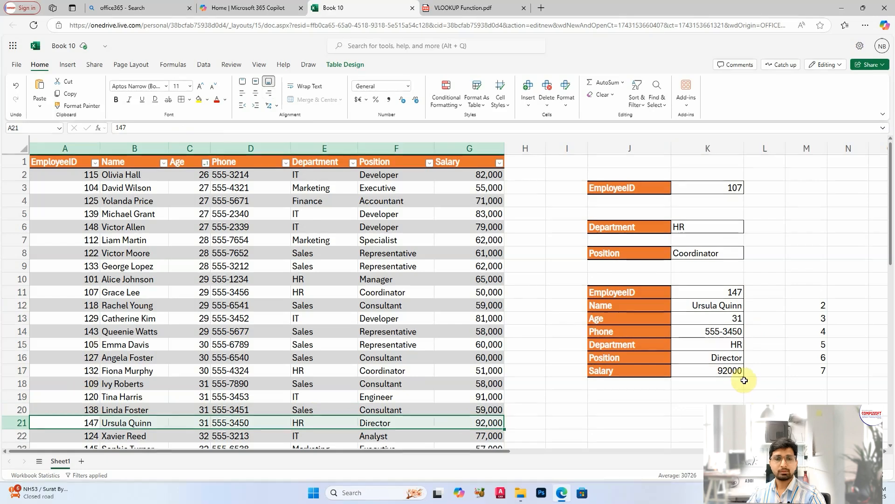
# Step: Set the lookup EmployeeID in K11 to the one in A9 and compare the returned fields with table row 9
pyautogui.click(729, 293)
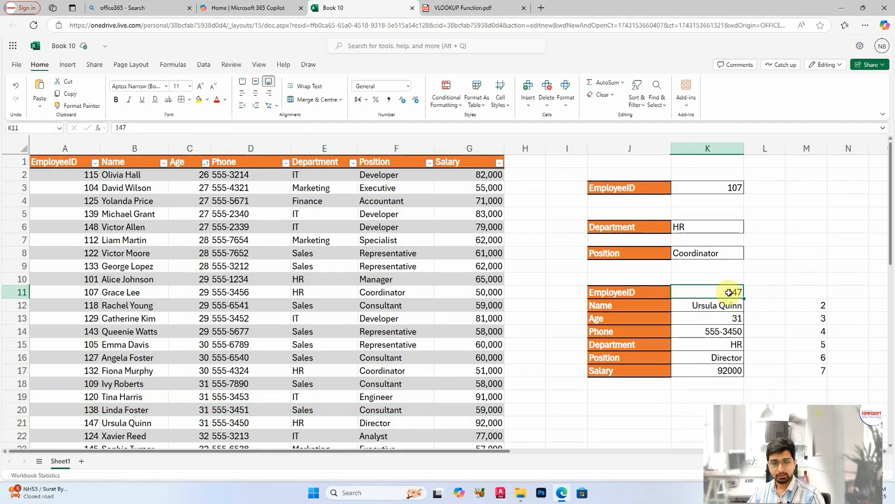
pyautogui.write('133')
pyautogui.press('Return')
pyautogui.click(710, 307)
pyautogui.press('Down')
pyautogui.press('Down')
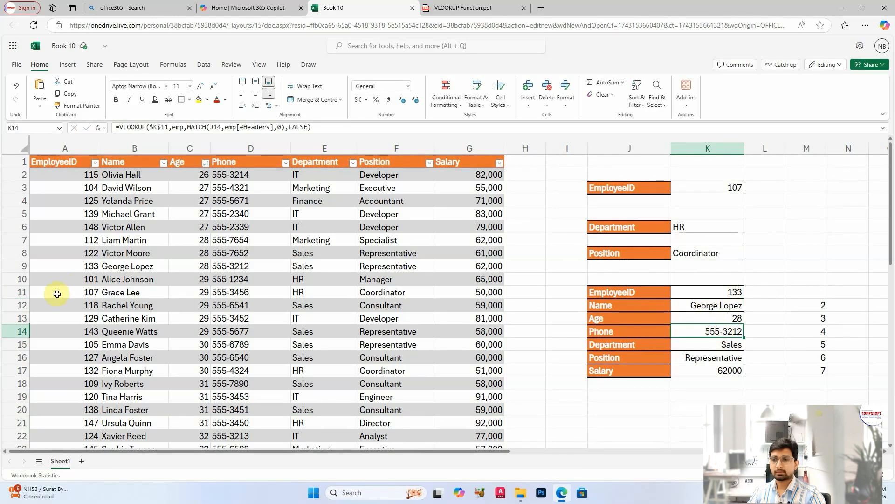
pyautogui.moveTo(91, 271); pyautogui.dragTo(409, 265)
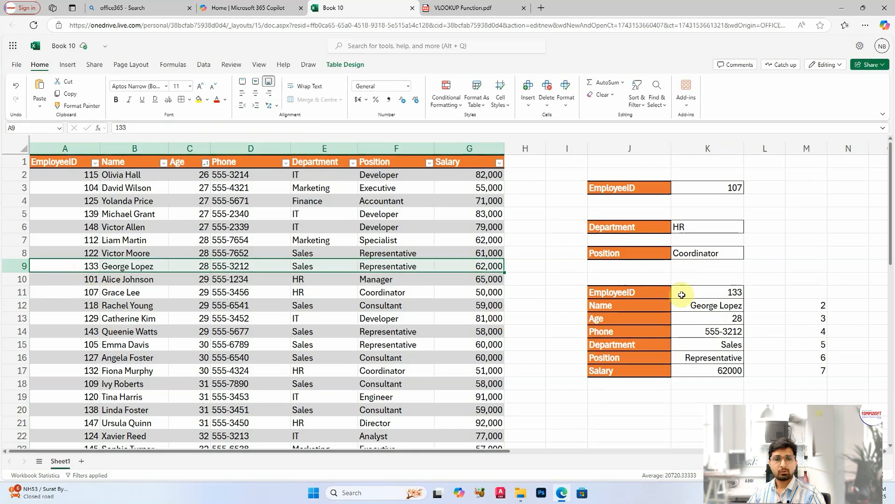
# Step: Switch to VLOOKUP Function.pdf, show it full screen and review the pages on range lookup False and True
pyautogui.click(709, 343)
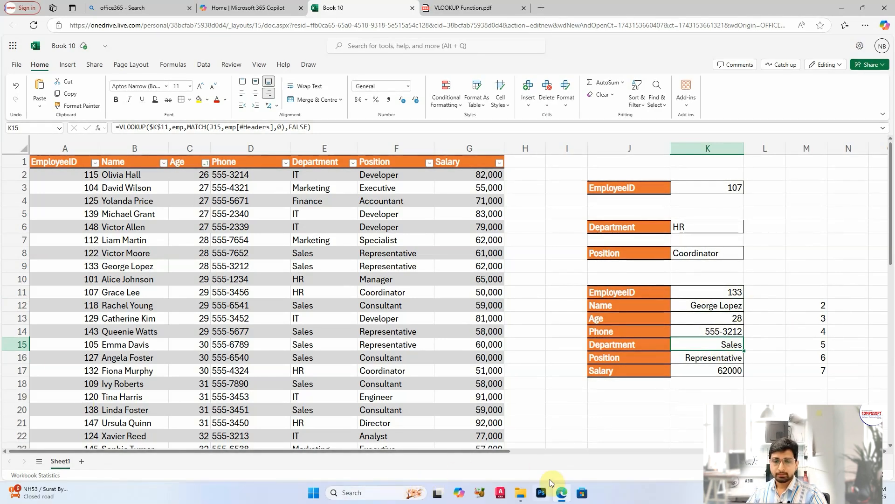
pyautogui.click(561, 495)
pyautogui.click(562, 492)
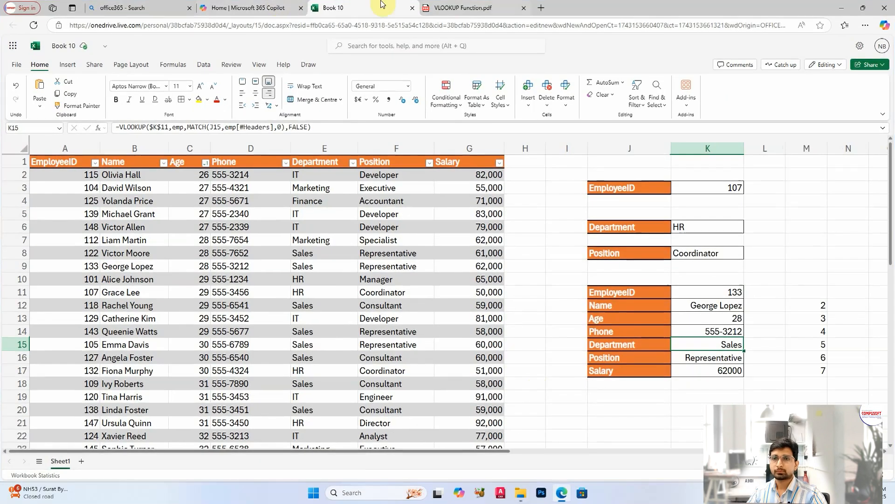
pyautogui.click(466, 6)
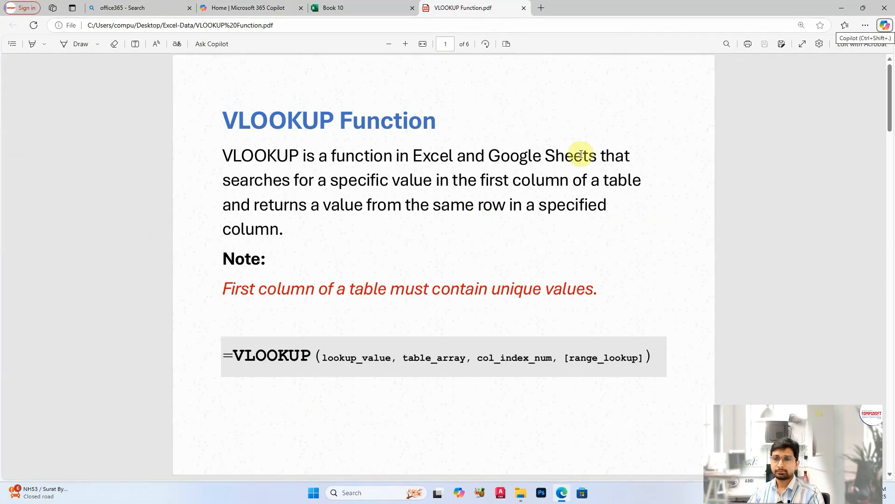
pyautogui.click(802, 43)
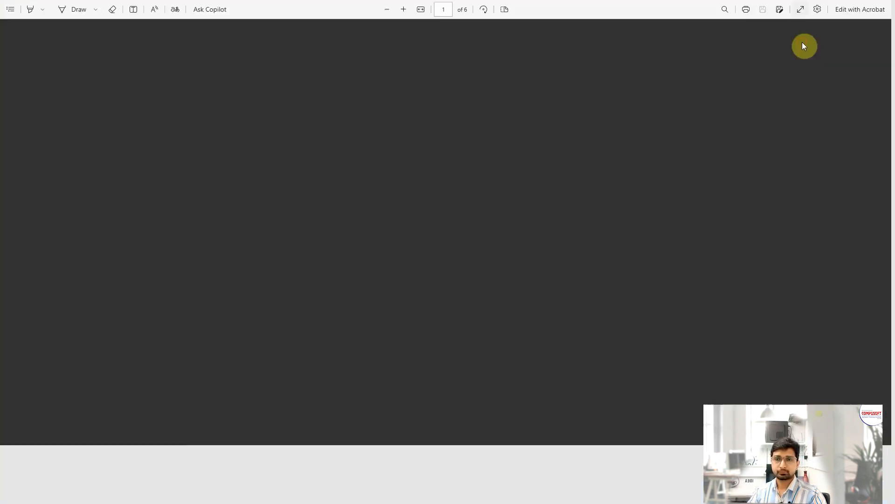
pyautogui.press('Right')
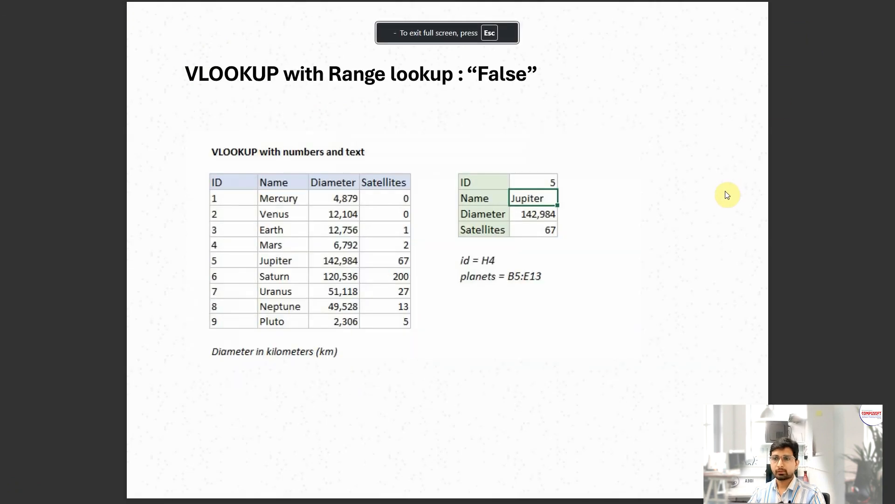
pyautogui.press('Right')
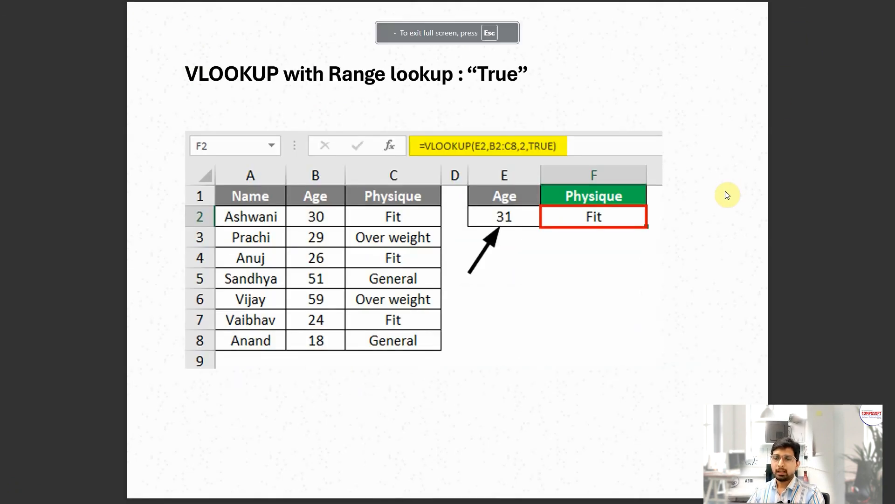
pyautogui.press('Left')
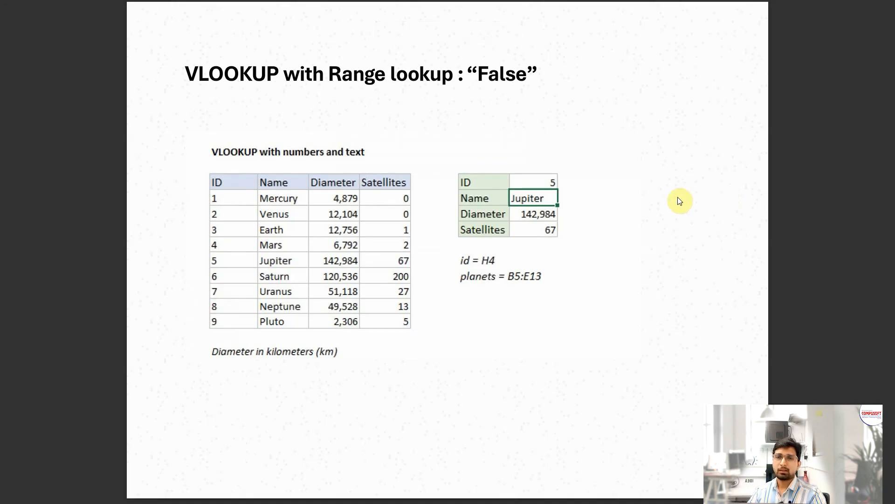
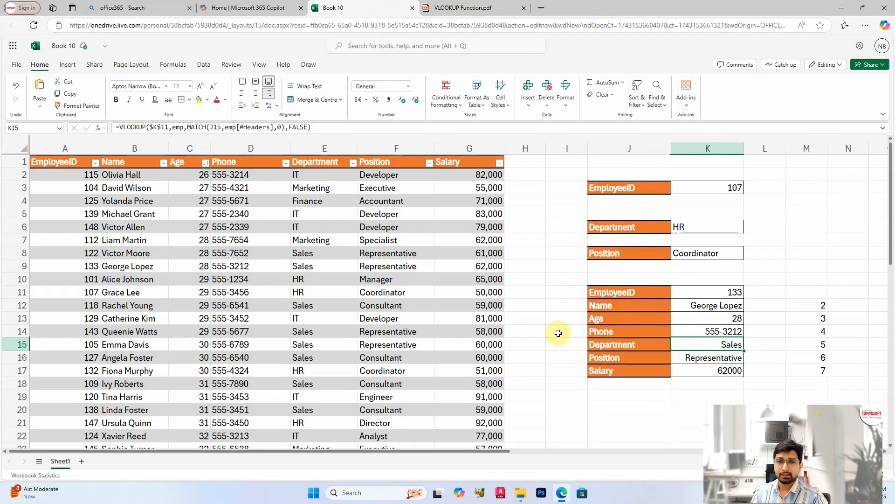
# Step: Review the MATCH-based lookup block in K11:K17 and the VLOOKUP cells K6 and K8 that depend on K3
pyautogui.click(707, 292)
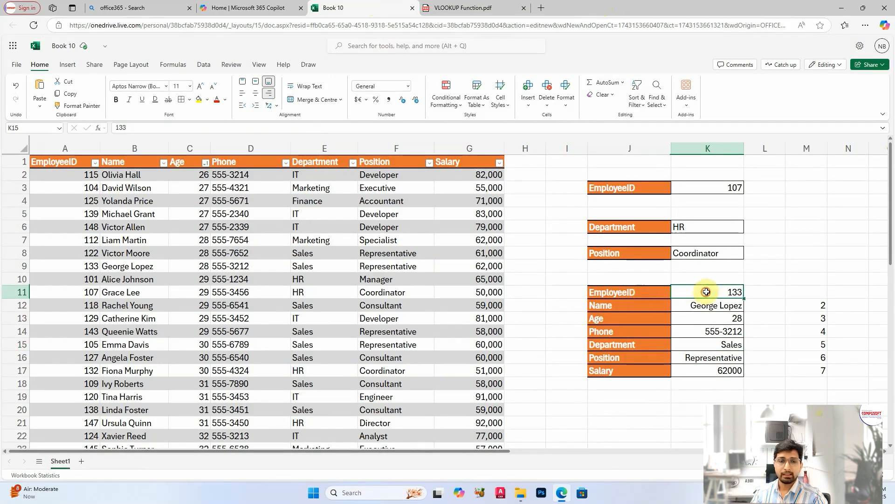
pyautogui.moveTo(707, 304); pyautogui.dragTo(713, 364)
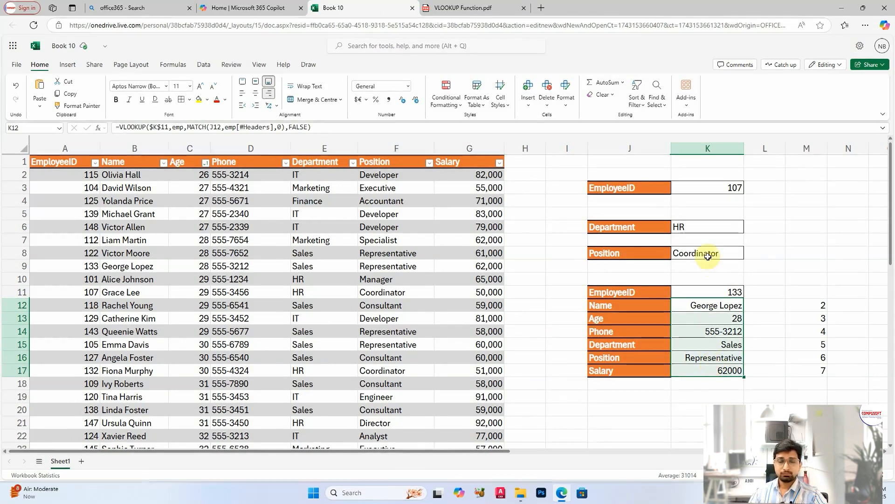
pyautogui.moveTo(705, 189); pyautogui.dragTo(709, 248)
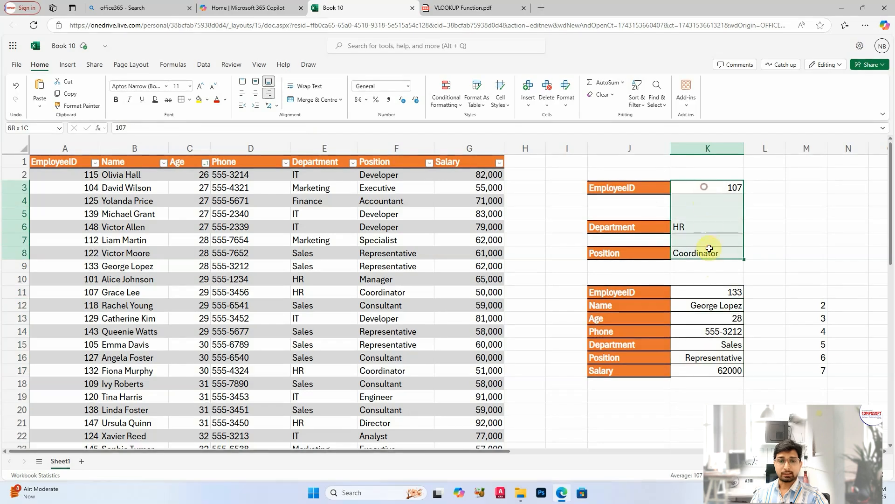
pyautogui.click(705, 228)
pyautogui.click(708, 252)
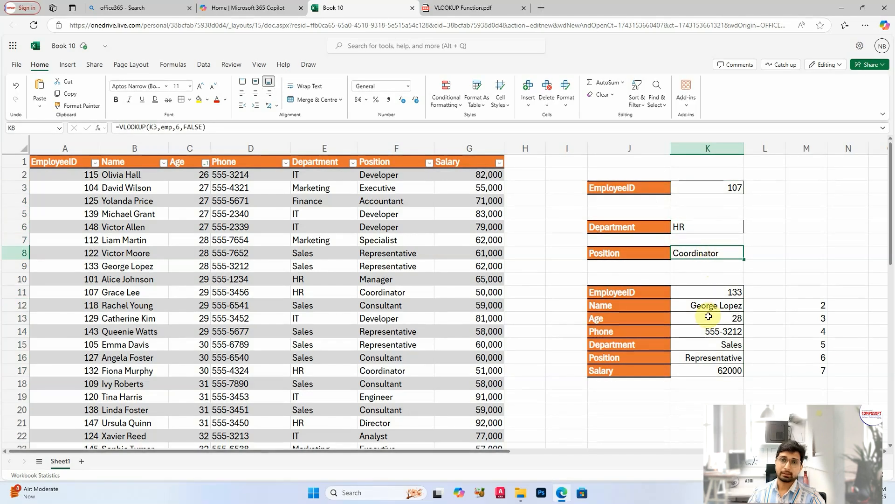
# Step: Start an XLOOKUP formula in L6 with K3 as the lookup value and emp[EmployeeID] as the lookup array
pyautogui.click(778, 226)
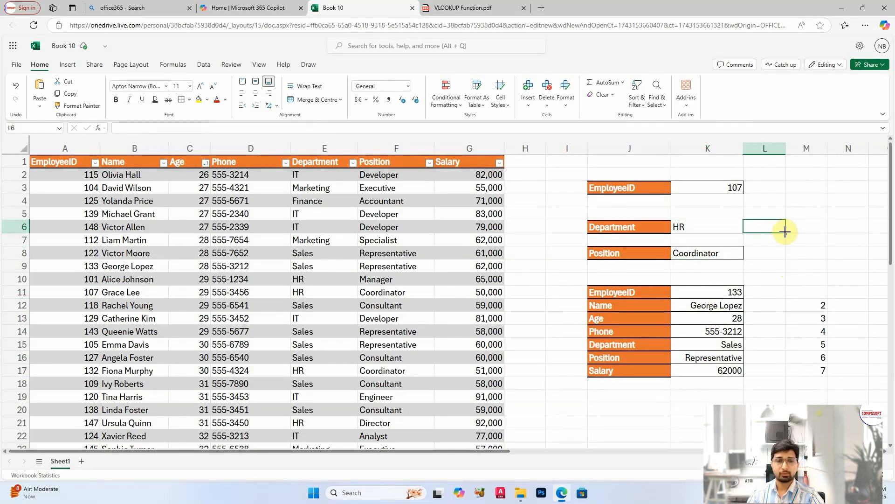
pyautogui.click(716, 187)
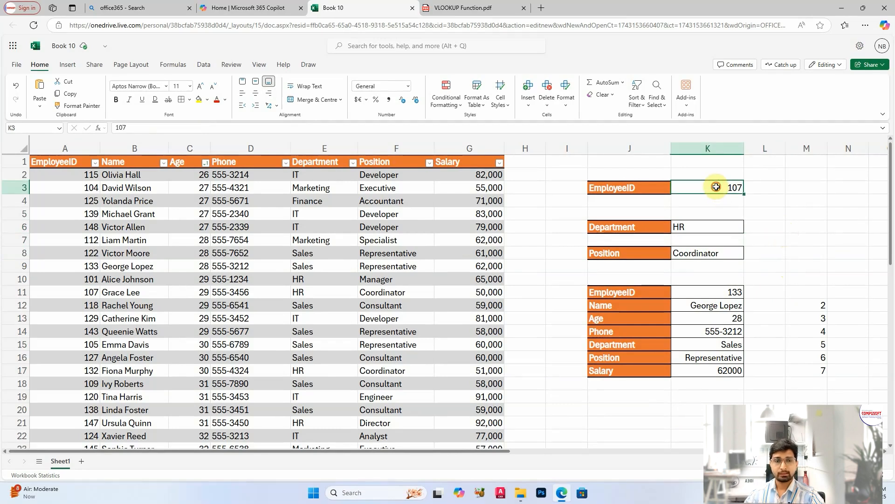
pyautogui.click(768, 223)
pyautogui.write('=')
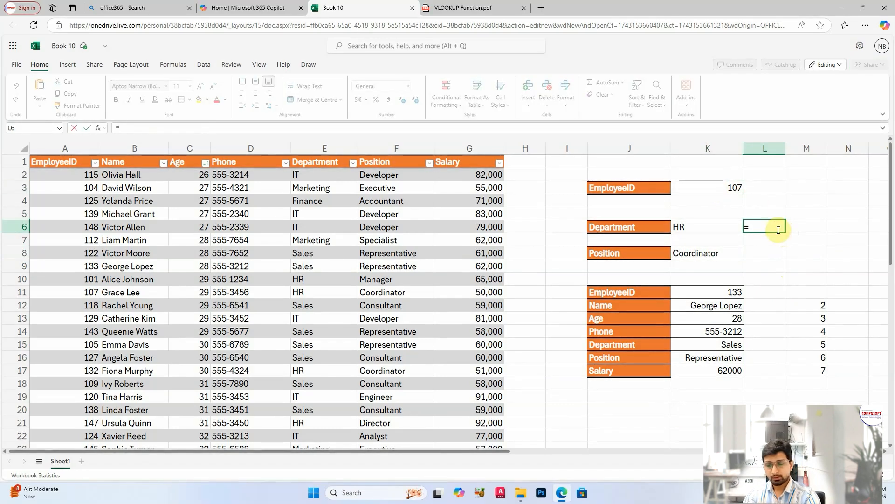
pyautogui.write('xloo')
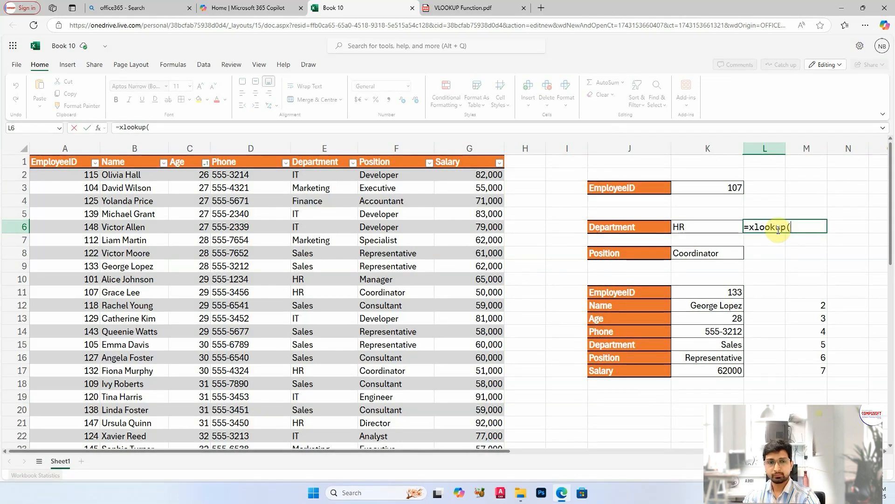
pyautogui.click(735, 188)
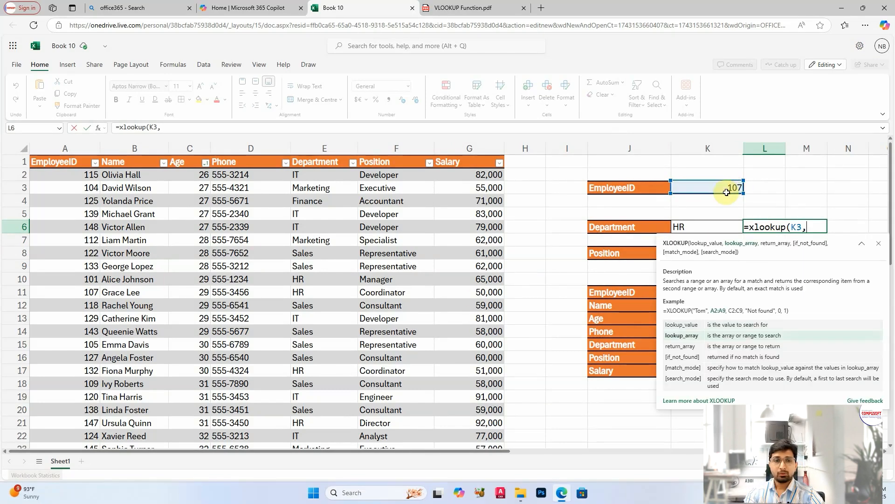
pyautogui.moveTo(60, 175); pyautogui.dragTo(95, 242)
pyautogui.scroll(15, 655, 307)
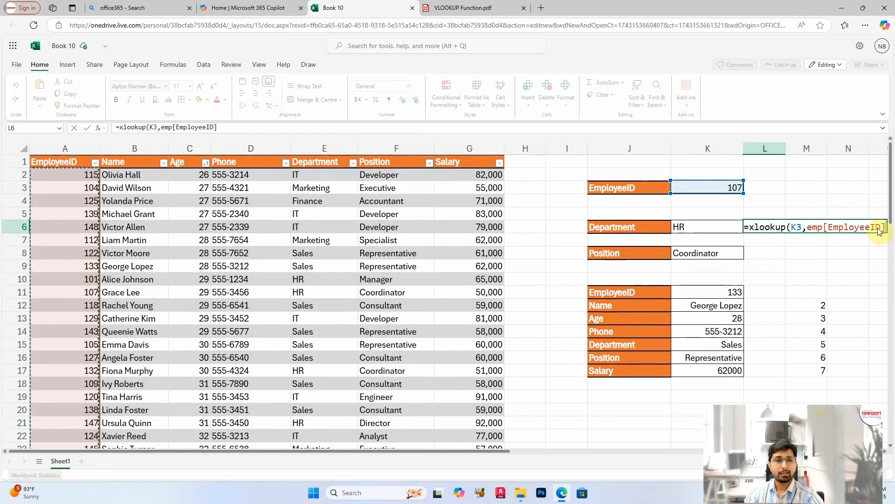
pyautogui.write(',')
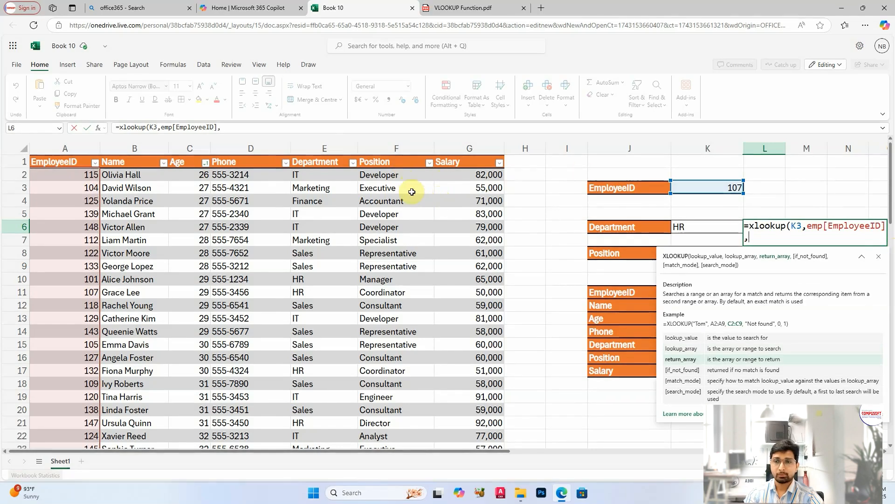
# Step: Add emp[Department] as the return array, complete the XLOOKUP formula and reselect L6
pyautogui.write('emp[')
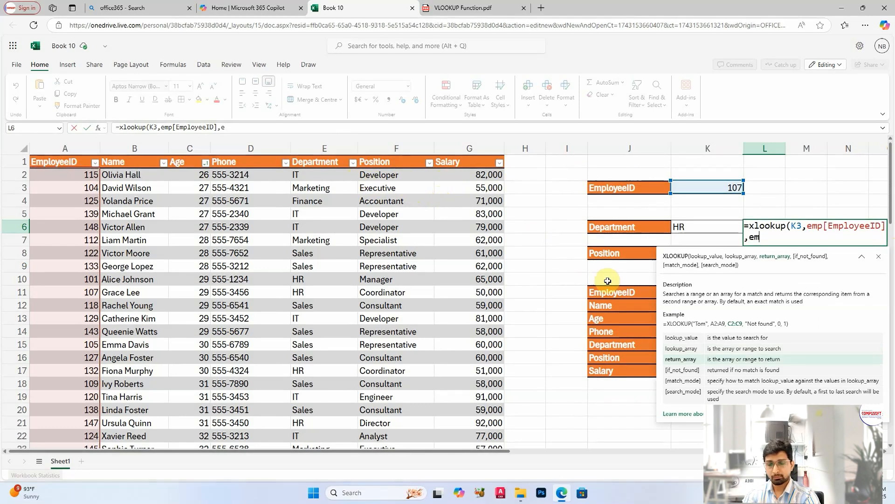
pyautogui.write('de')
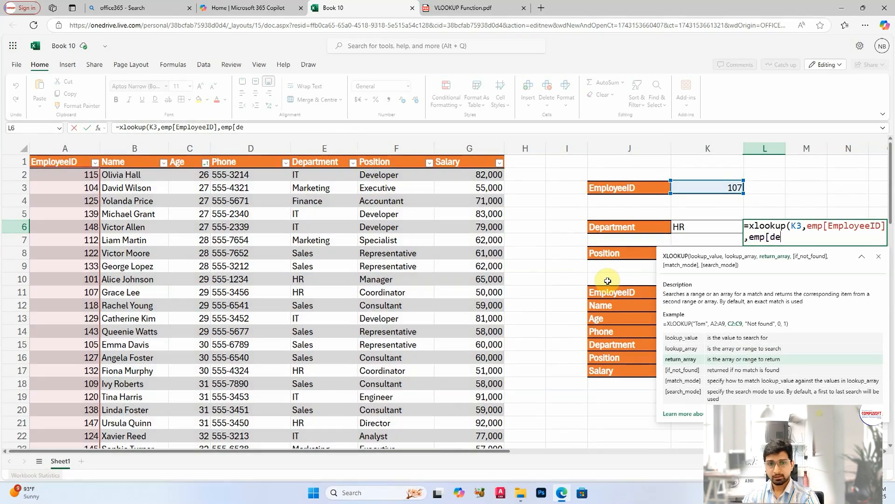
pyautogui.press('BackSpace')
pyautogui.press('BackSpace')
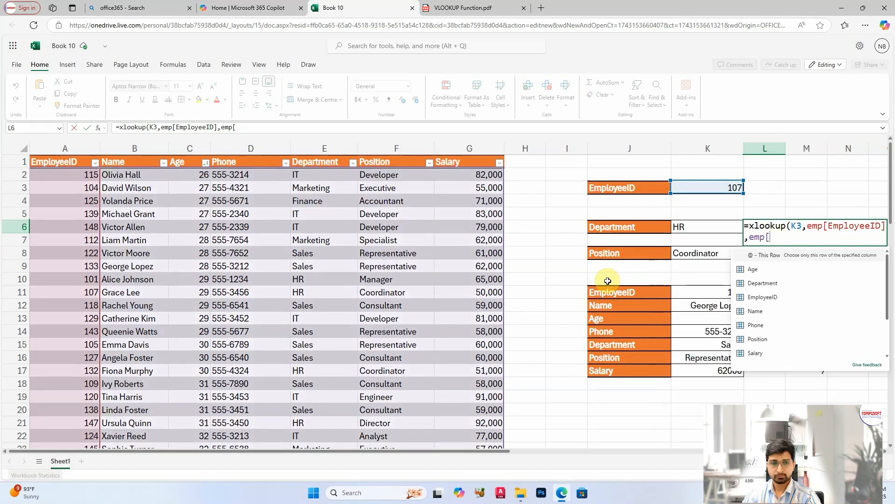
pyautogui.press('Down')
pyautogui.press('Down')
pyautogui.press('Tab')
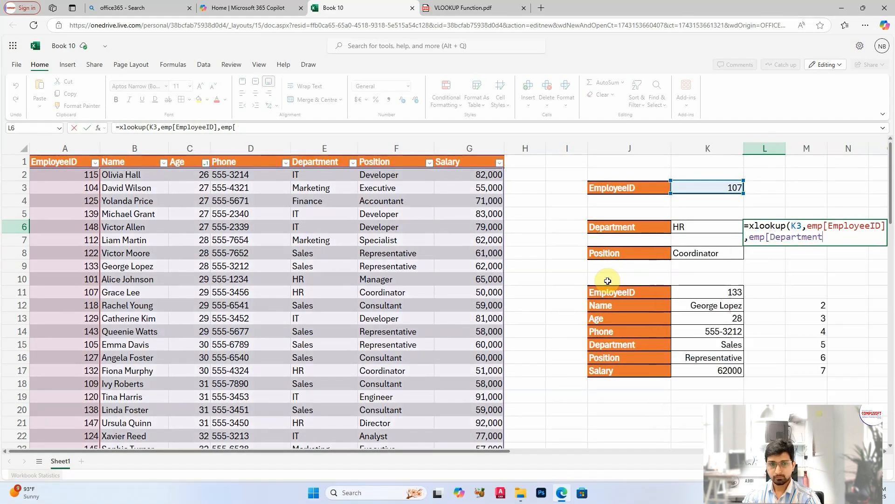
pyautogui.write(']')
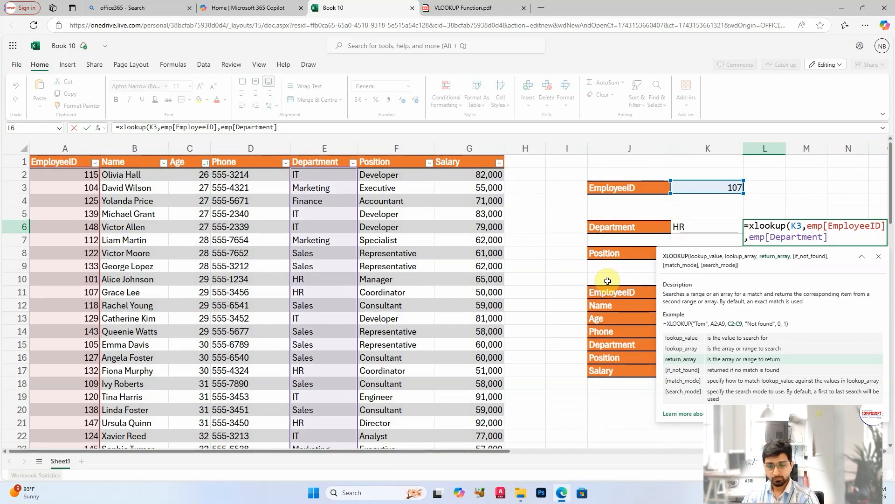
pyautogui.write(')')
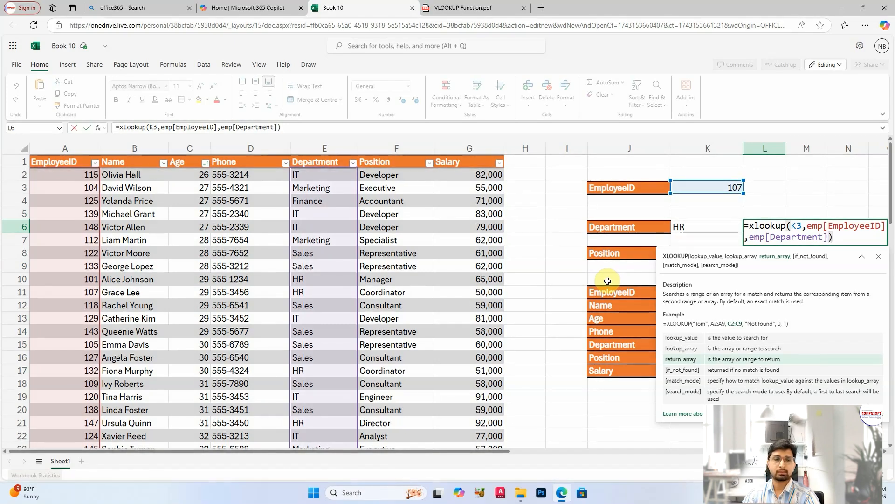
pyautogui.press('Return')
pyautogui.click(772, 226)
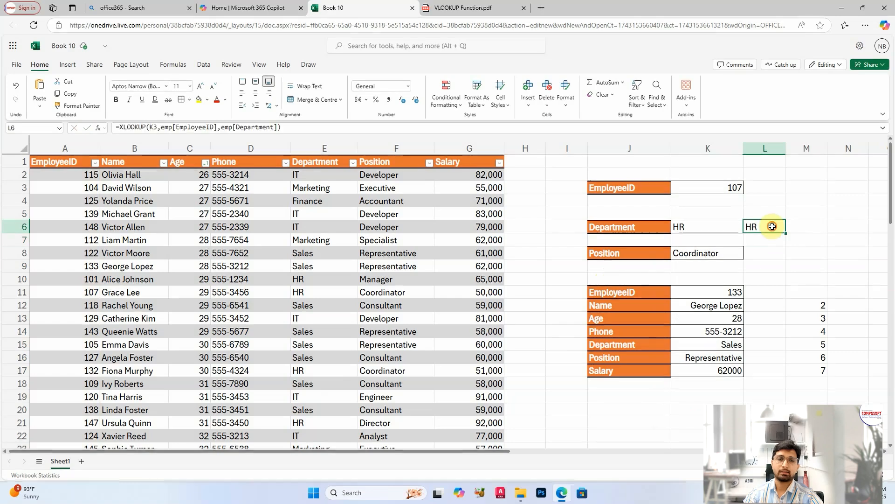
# Step: Inspect the XLOOKUP formula in L6 and its referenced ranges without changing it
pyautogui.click(778, 248)
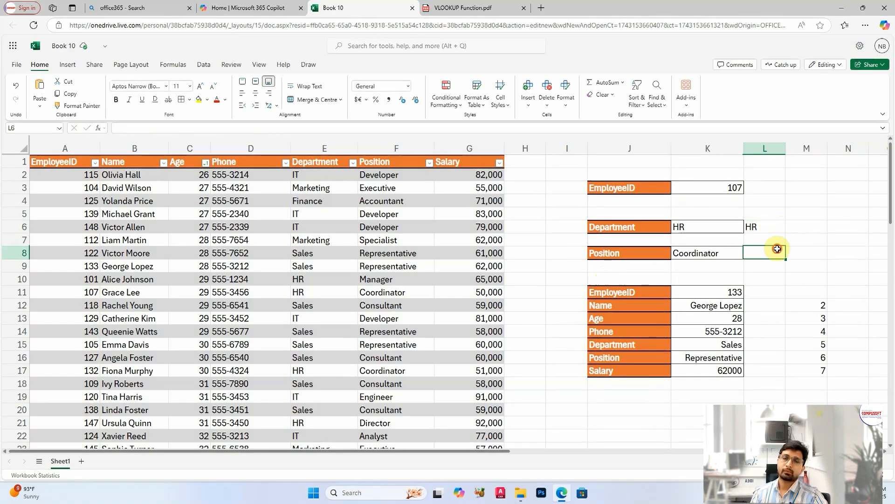
pyautogui.click(753, 226)
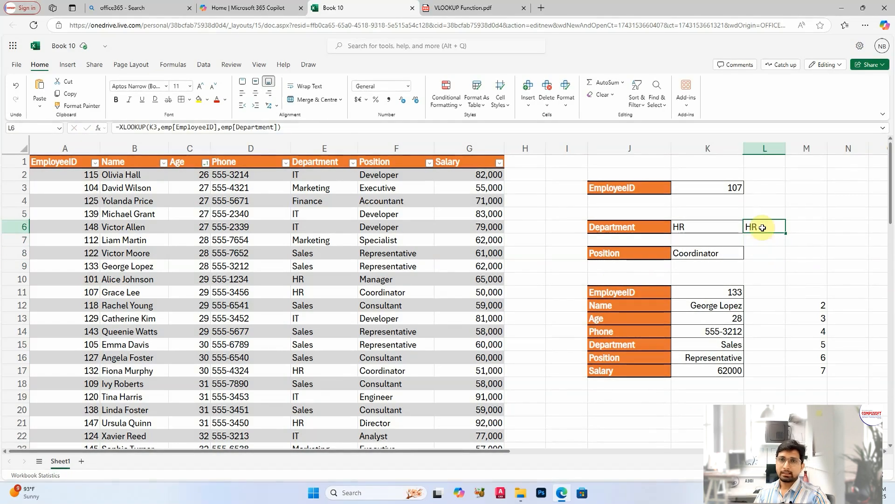
pyautogui.click(769, 252)
pyautogui.doubleClick(767, 226)
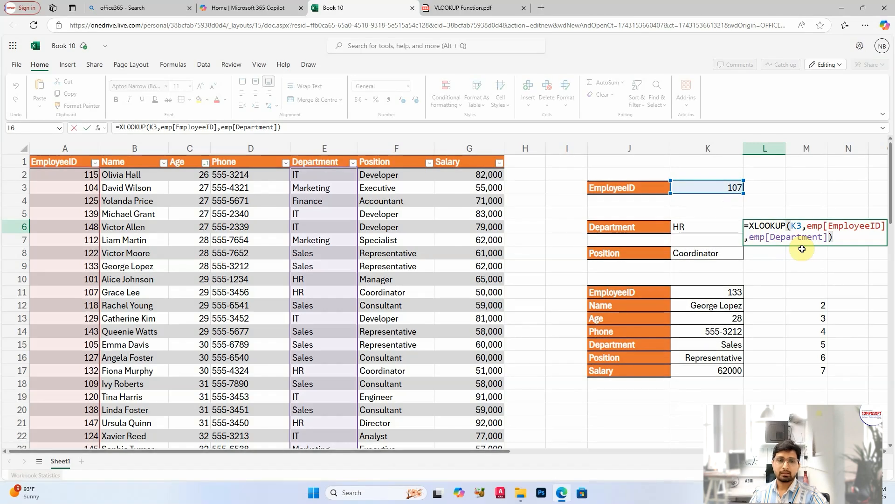
pyautogui.press('Return')
# Step: Compare the XLOOKUP in L6 with the VLOOKUP formulas in K6 and K8 and the lookup block K11:K17
pyautogui.moveTo(634, 226); pyautogui.dragTo(702, 246)
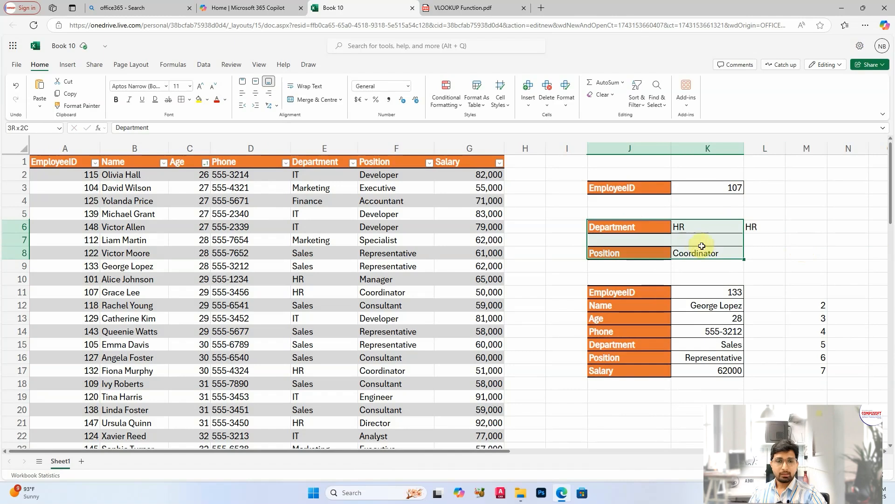
pyautogui.click(763, 226)
pyautogui.moveTo(716, 226); pyautogui.dragTo(754, 222)
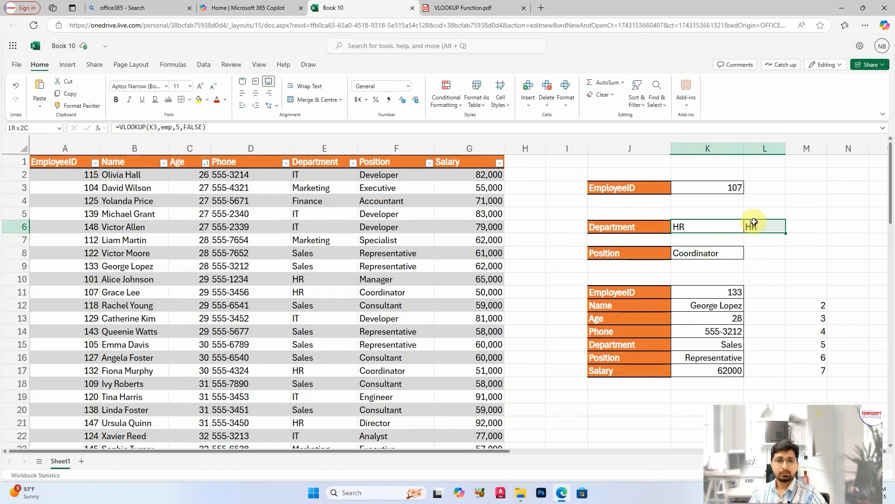
pyautogui.click(764, 227)
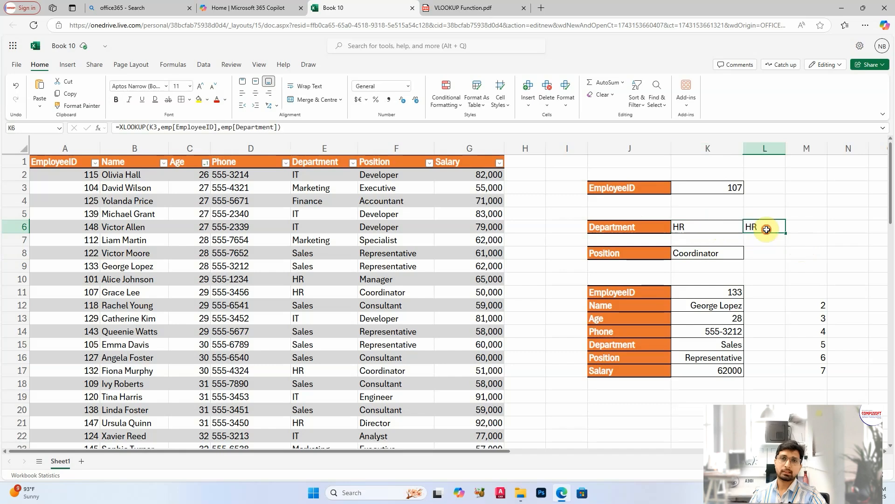
pyautogui.click(730, 253)
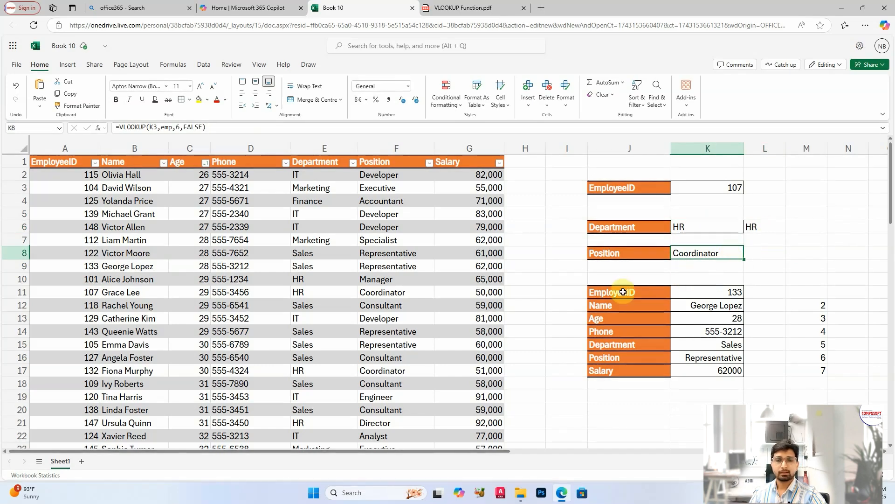
pyautogui.click(719, 292)
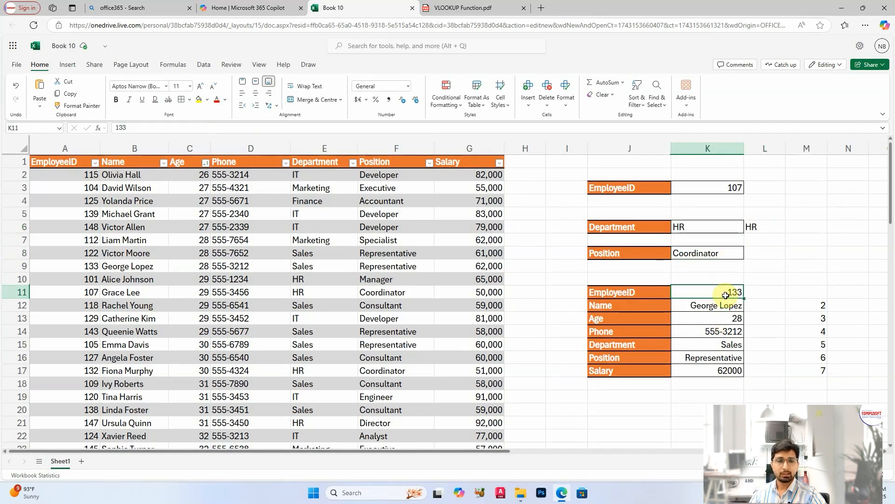
pyautogui.moveTo(733, 304); pyautogui.dragTo(734, 365)
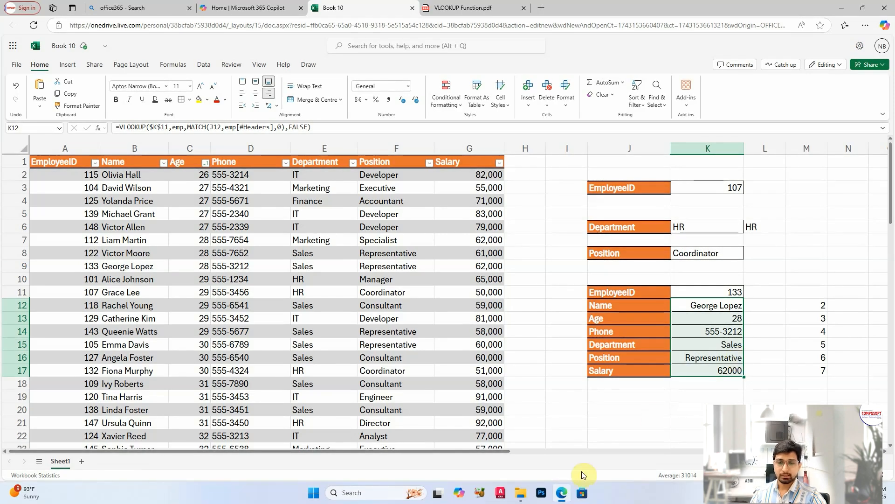
# Step: Read the HLOOKUP function section on page 6 of the VLOOKUP Function PDF, and return to the Class 5 workbook
pyautogui.click(491, 6)
pyautogui.scroll(-5, 624, 283)
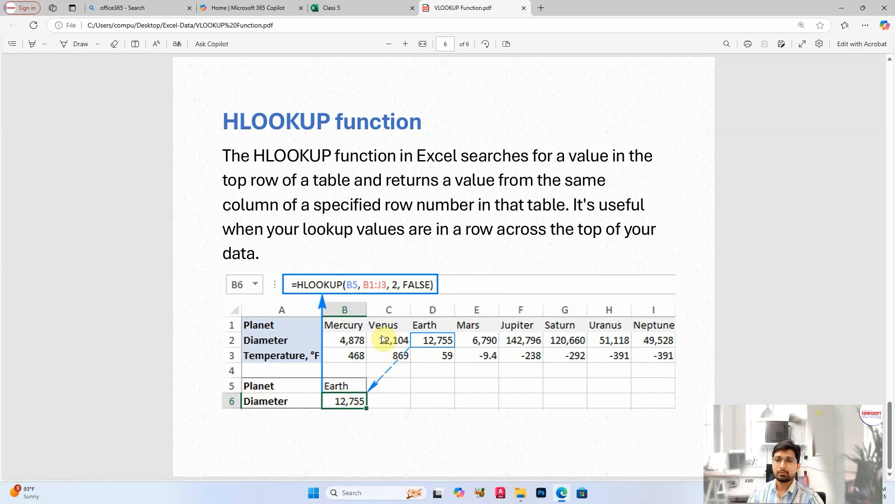
pyautogui.click(379, 5)
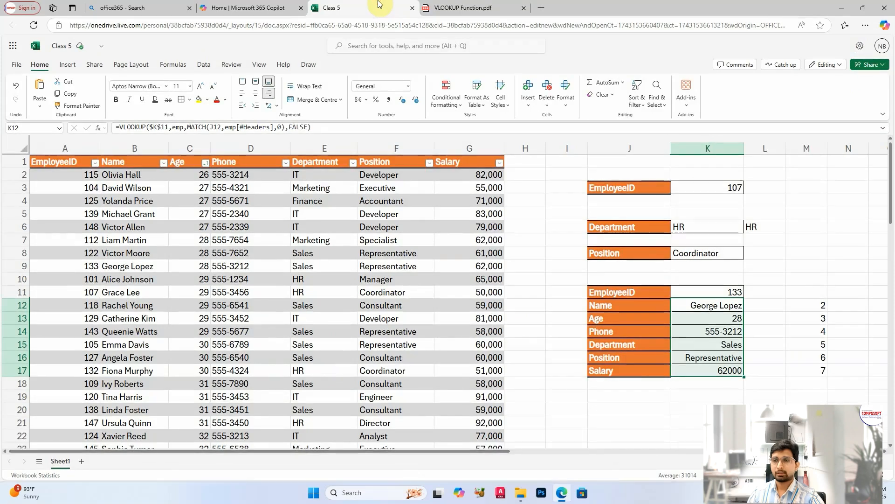
# Step: Copy the whole employee table A1:G52 with its headers from Sheet1 and paste it transposed at A1 of a new worksheet
pyautogui.click(74, 154)
pyautogui.moveTo(71, 154); pyautogui.dragTo(452, 215)
pyautogui.hotkey('ctrl', 'c')
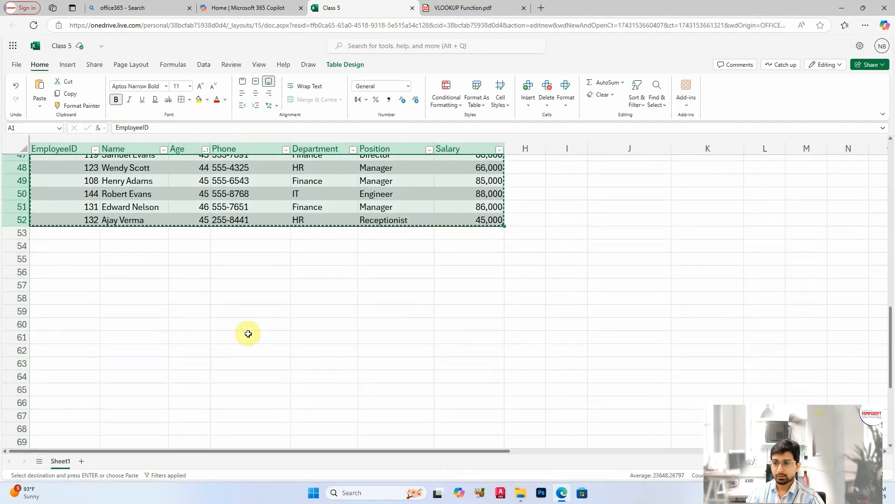
pyautogui.click(82, 461)
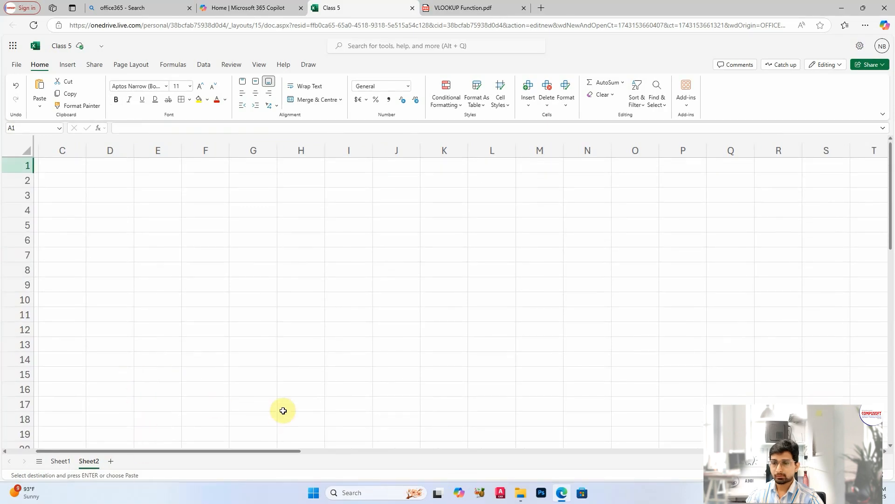
pyautogui.moveTo(268, 449); pyautogui.dragTo(175, 445)
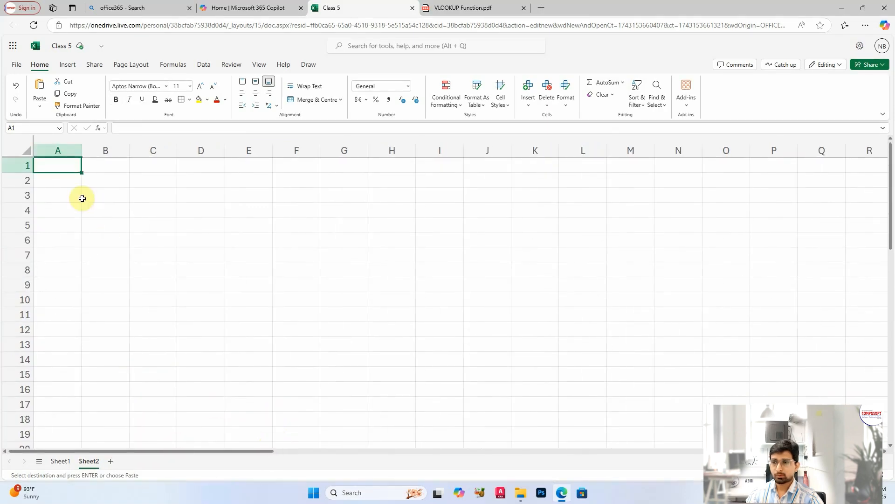
pyautogui.rightClick(58, 165)
pyautogui.moveTo(124, 222)
pyautogui.click(227, 297)
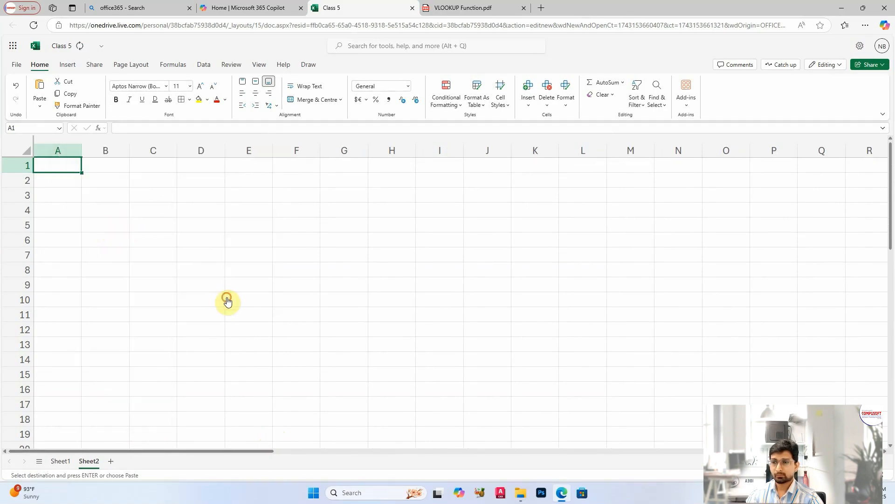
pyautogui.click(224, 307)
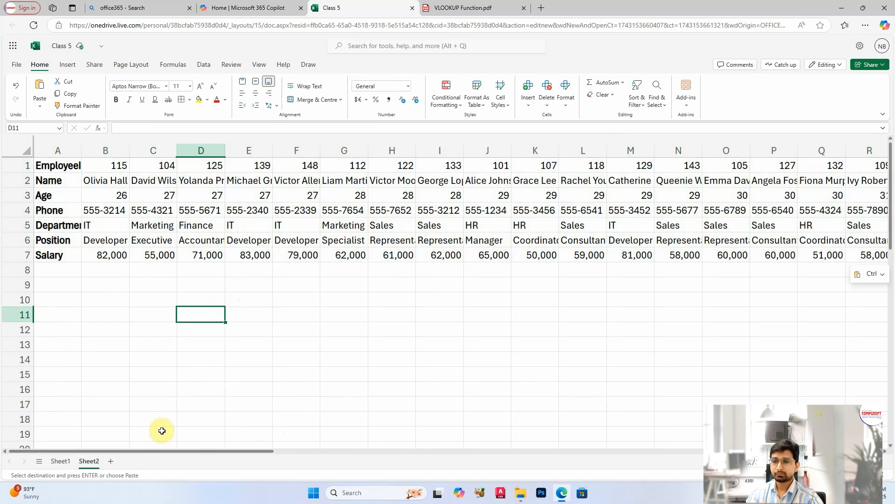
# Step: Autofit the width of all columns on Sheet2 and left-align every cell
pyautogui.click(27, 149)
pyautogui.doubleClick(80, 151)
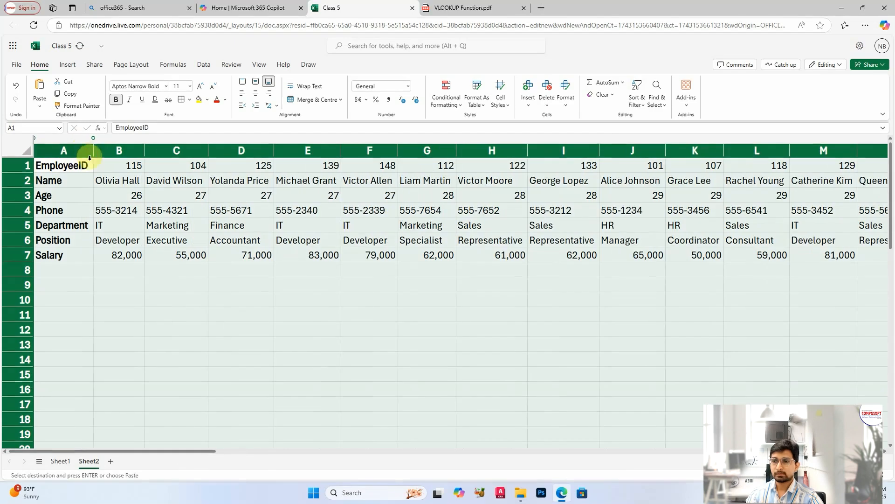
pyautogui.click(164, 286)
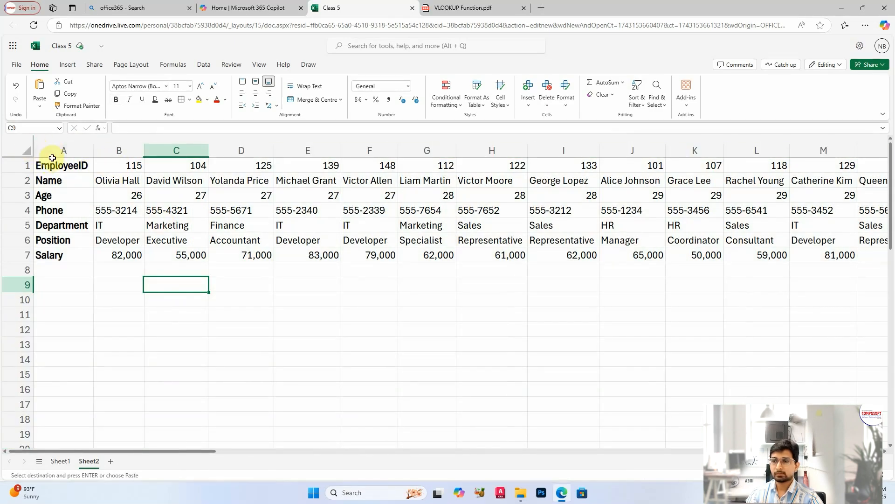
pyautogui.click(26, 150)
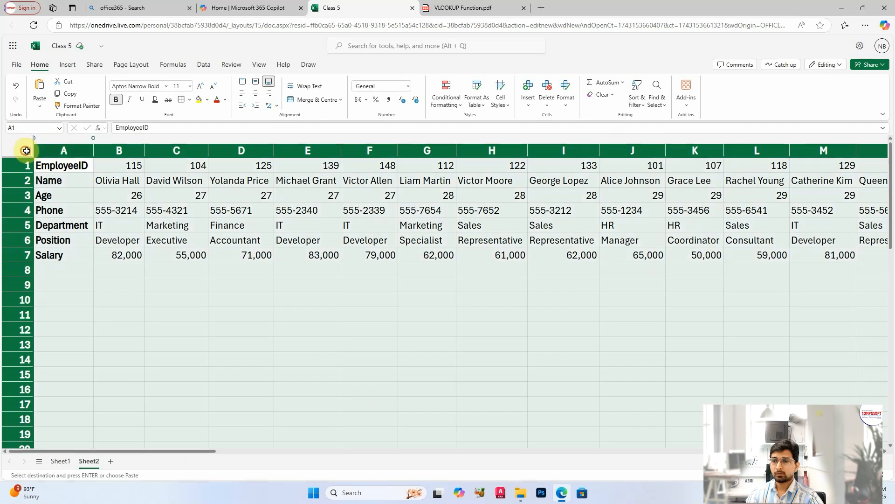
pyautogui.click(243, 96)
pyautogui.click(220, 228)
pyautogui.click(200, 343)
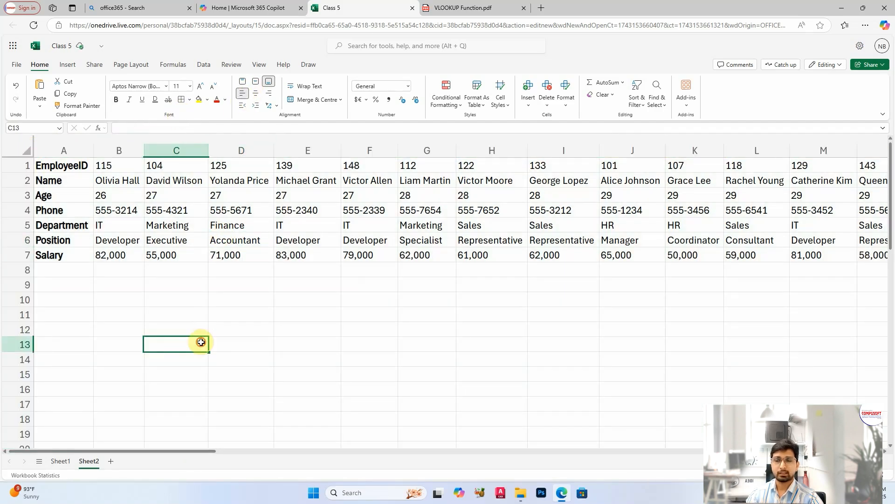
pyautogui.moveTo(52, 164); pyautogui.dragTo(74, 254)
pyautogui.click(190, 304)
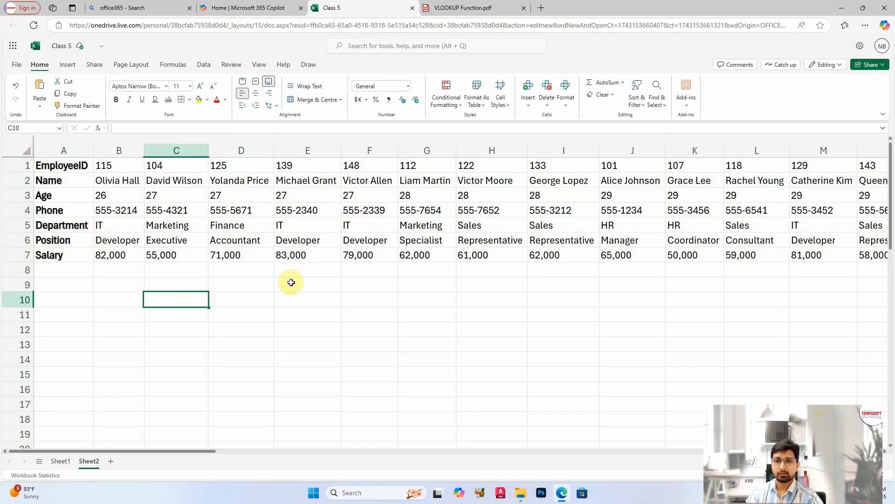
# Step: Copy the EmployeeID label to A10 and enter the ID found in J1 as the lookup value in B10
pyautogui.click(75, 309)
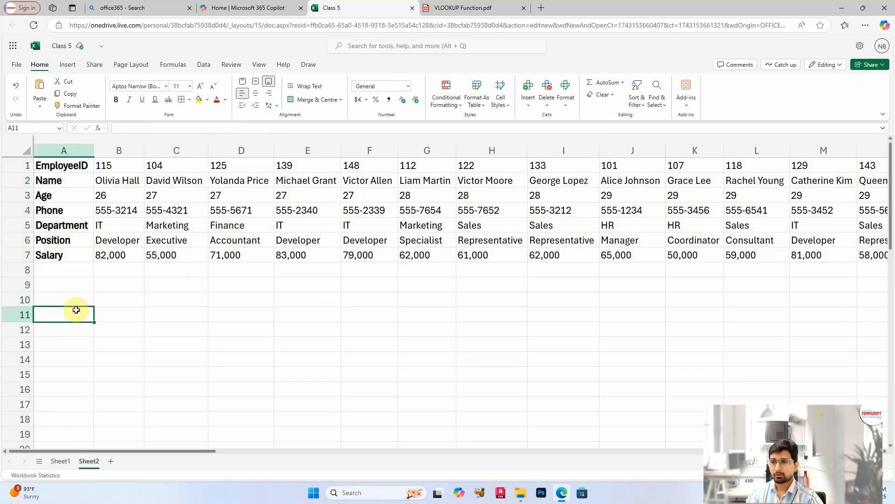
pyautogui.click(70, 168)
pyautogui.hotkey('ctrl', 'c')
pyautogui.click(70, 298)
pyautogui.hotkey('ctrl', 'v')
pyautogui.click(128, 302)
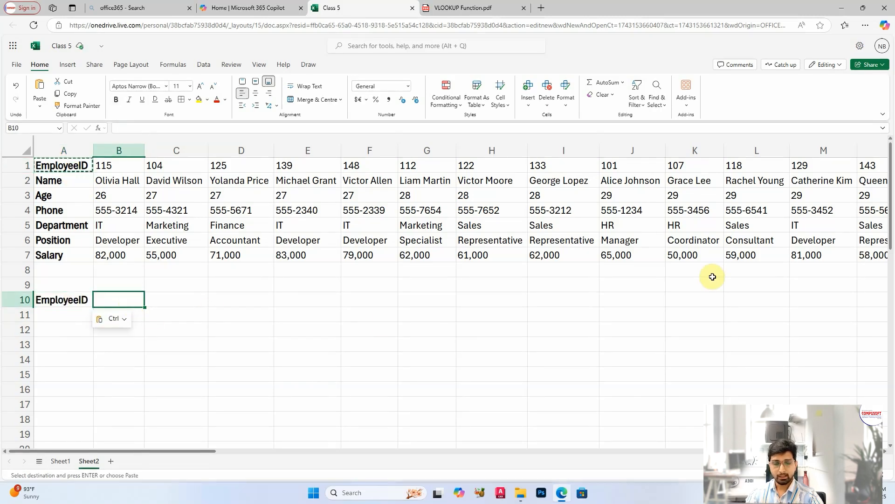
pyautogui.write('101')
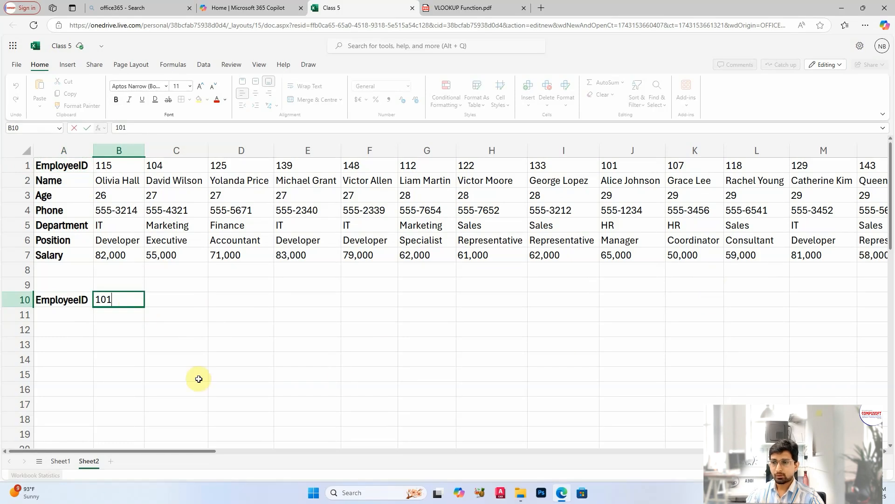
# Step: Copy the Salary label from A7 to A12
pyautogui.click(66, 255)
pyautogui.hotkey('ctrl', 'c')
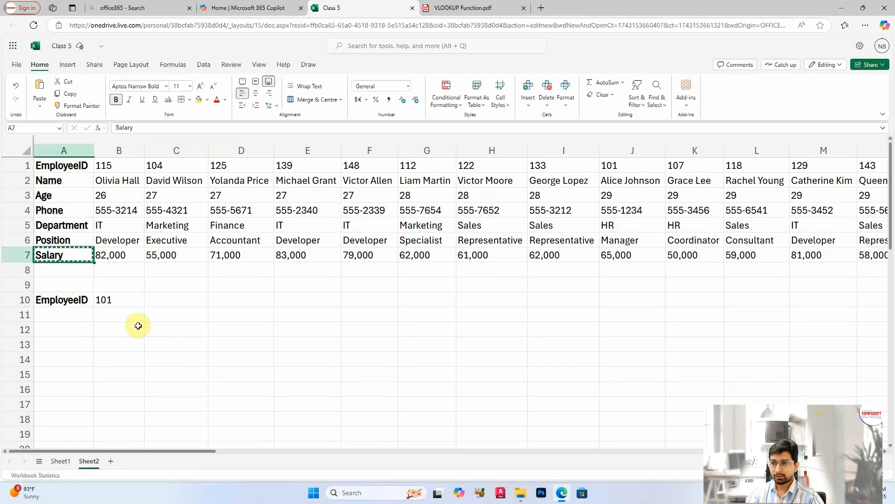
pyautogui.click(72, 328)
pyautogui.hotkey('ctrl', 'v')
# Step: Start an HLOOKUP formula in B12 with B10 as the lookup value and B1:AZ7 as the table array
pyautogui.click(125, 331)
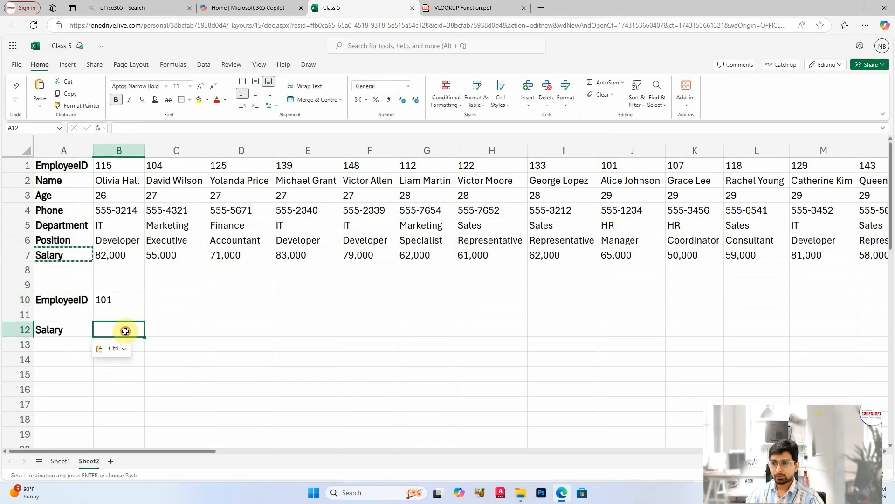
pyautogui.write('=hlookup(')
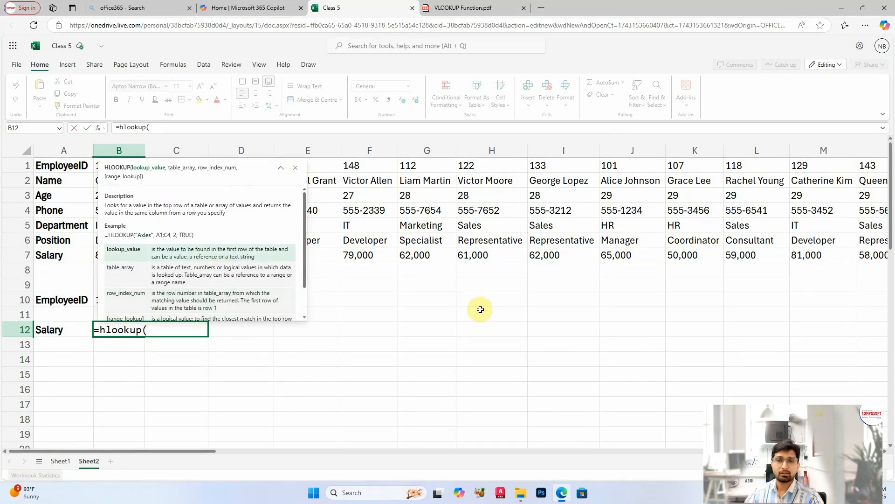
pyautogui.click(294, 169)
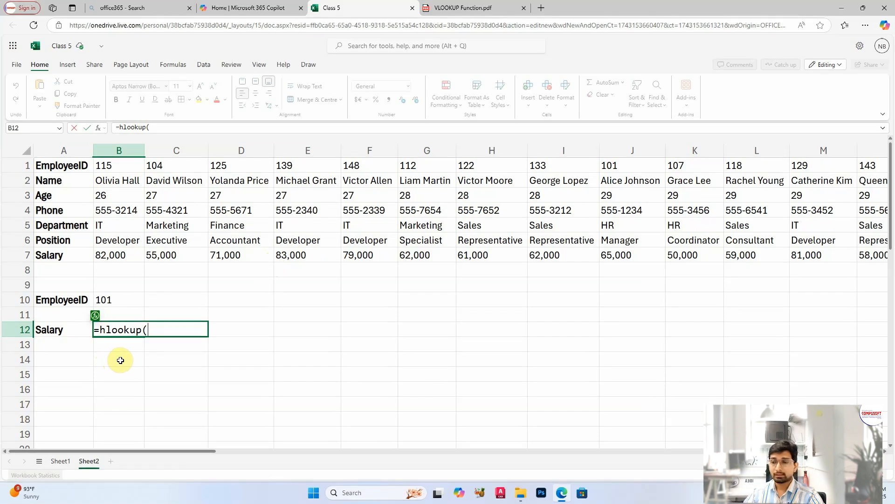
pyautogui.click(129, 300)
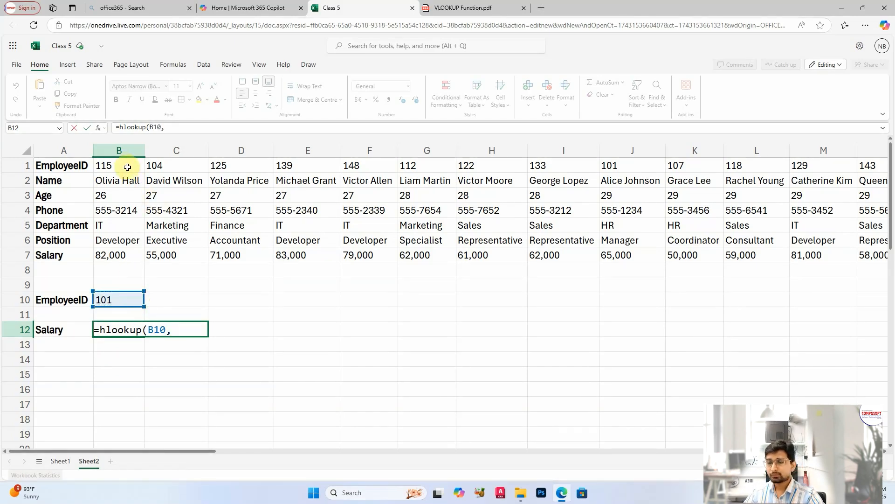
pyautogui.moveTo(125, 164); pyautogui.dragTo(130, 253)
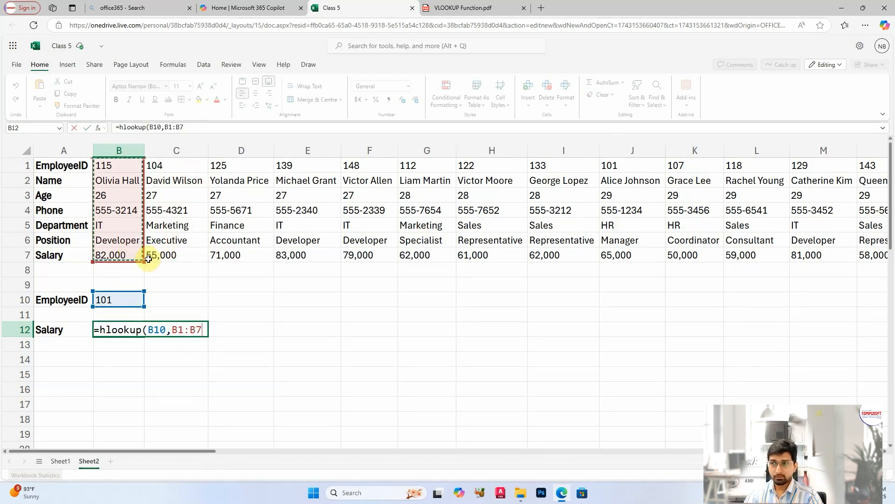
pyautogui.hotkey('ctrl', 'shift', 'Right')
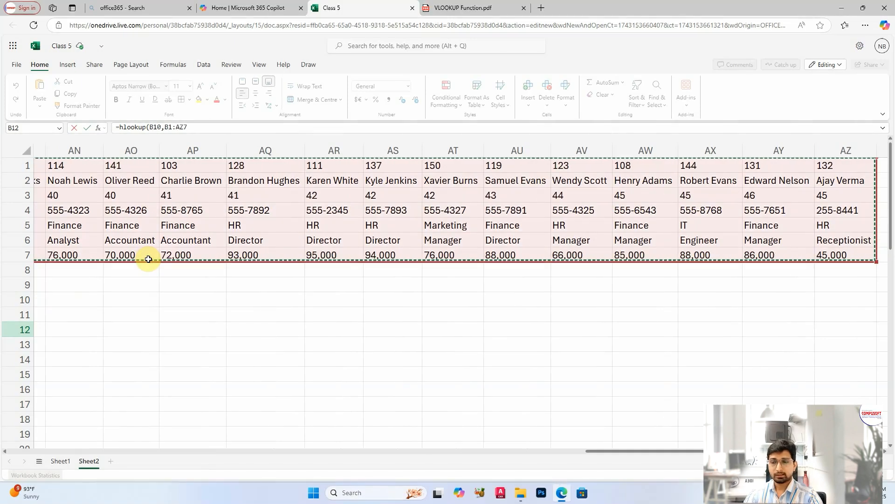
pyautogui.click(202, 126)
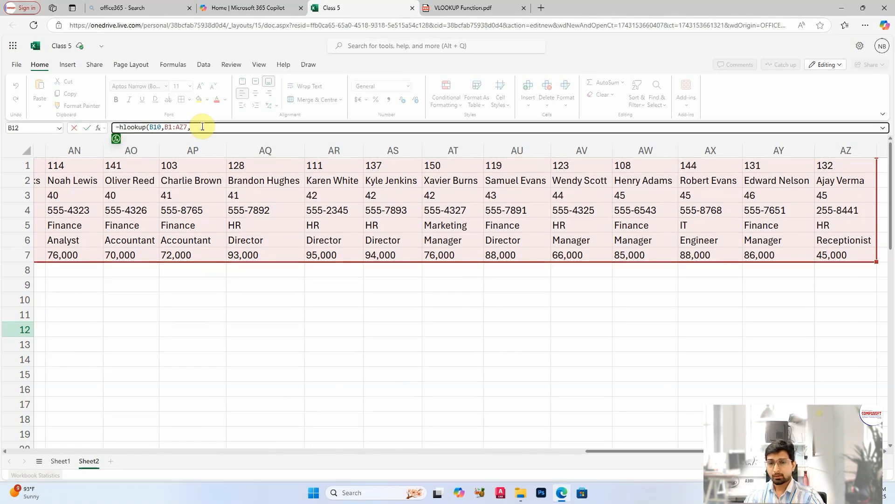
pyautogui.moveTo(578, 447); pyautogui.dragTo(4, 454)
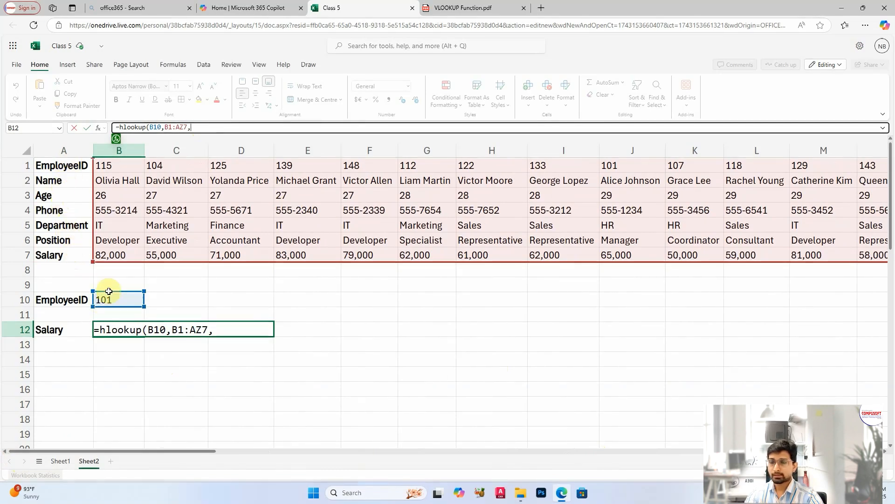
# Step: Complete the HLOOKUP in B12 with row index 7 and False for an exact match, removing the stray TRUE from the last argument
pyautogui.write('7')
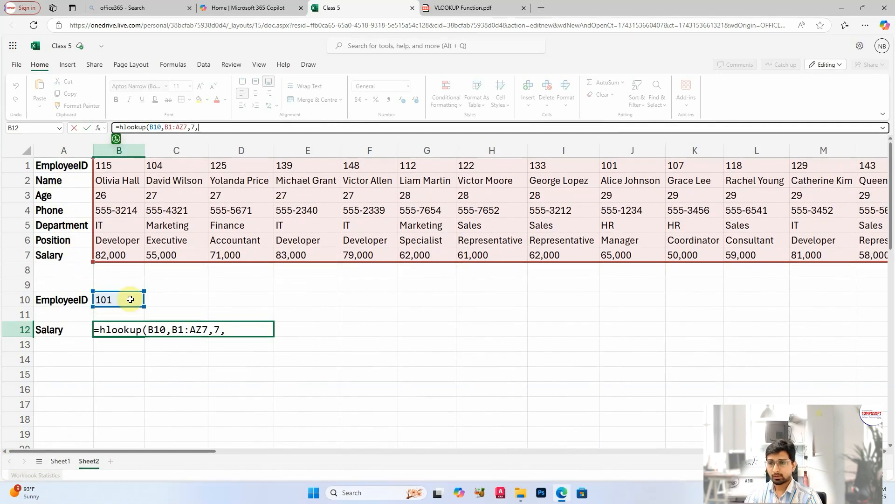
pyautogui.write(',TRUE')
pyautogui.write('Fa')
pyautogui.write('lse)')
pyautogui.press('Return')
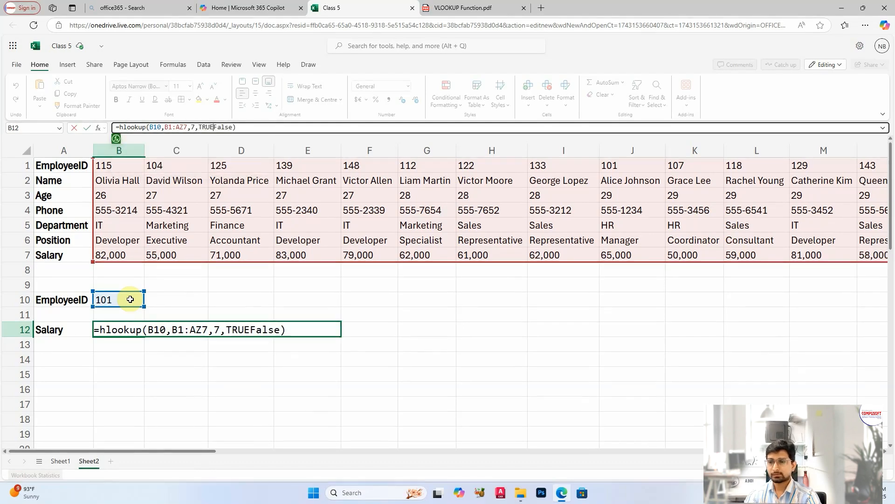
pyautogui.doubleClick(246, 330)
pyautogui.click(249, 330)
pyautogui.press('BackSpace')
pyautogui.press('BackSpace')
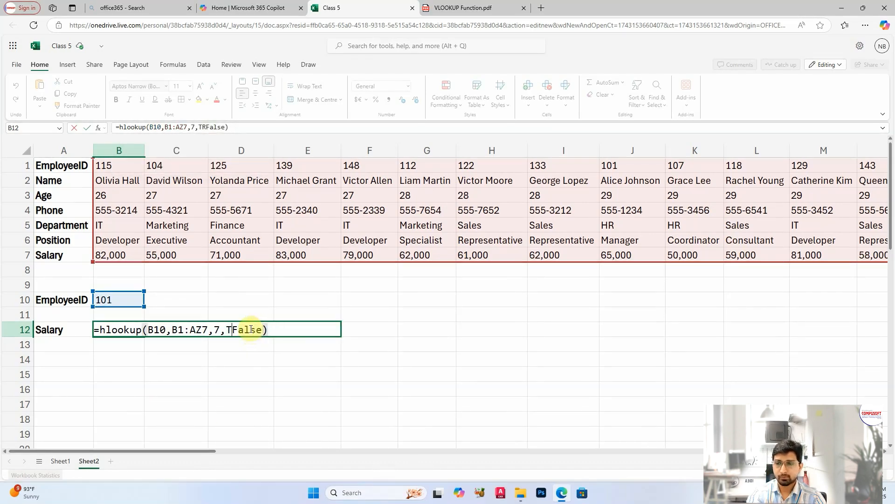
pyautogui.press('Return')
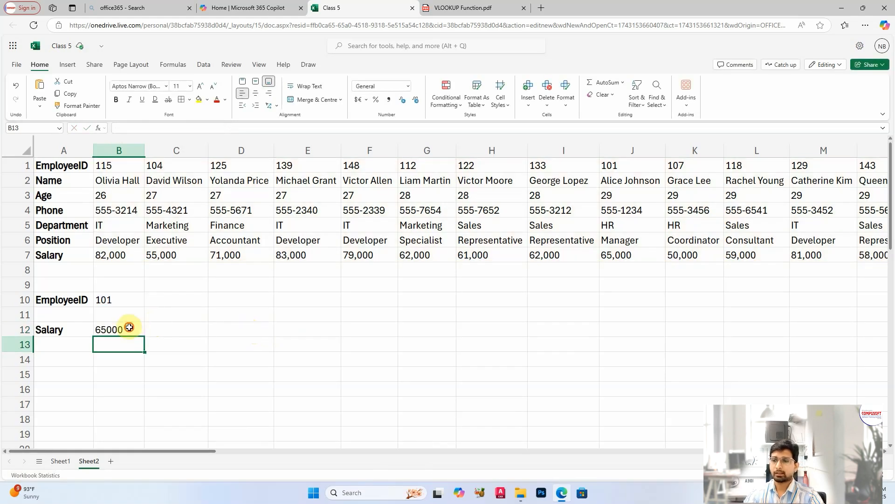
# Step: Compare the salary returned in B12 with the matching employee's record in J1:J7
pyautogui.click(125, 329)
pyautogui.moveTo(630, 165); pyautogui.dragTo(644, 253)
pyautogui.click(638, 255)
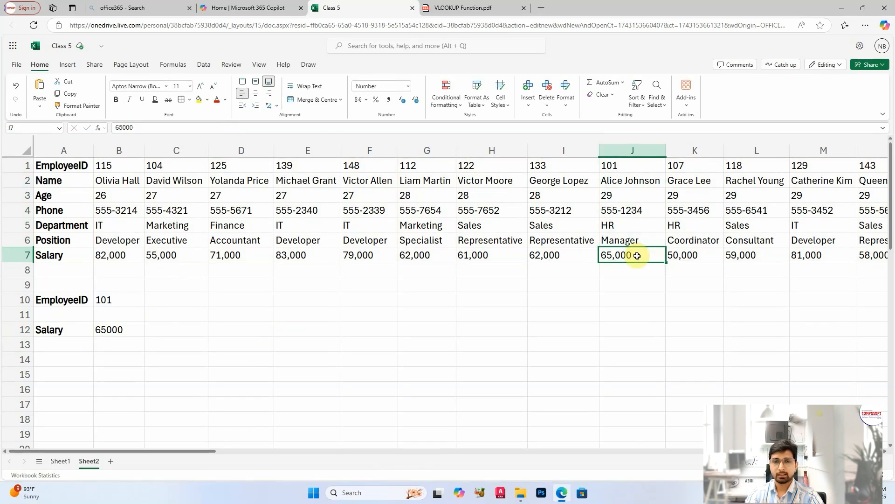
# Step: Change the lookup EmployeeID in B10 to the ID in H1 and check the returned salary against H1:H7
pyautogui.click(476, 167)
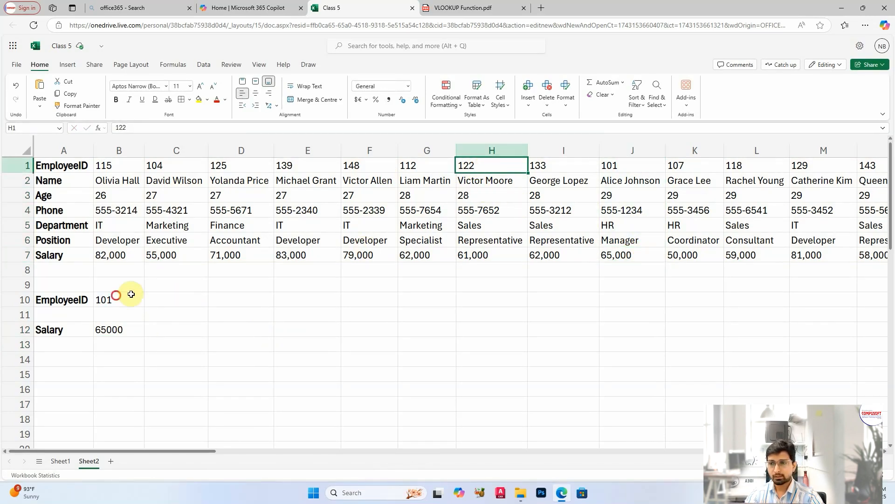
pyautogui.click(116, 296)
pyautogui.write('122')
pyautogui.press('Return')
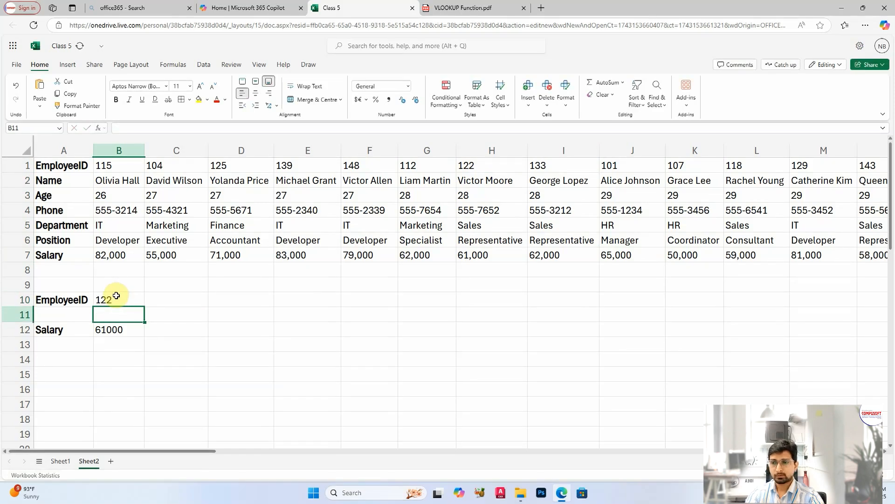
pyautogui.moveTo(514, 169); pyautogui.dragTo(514, 249)
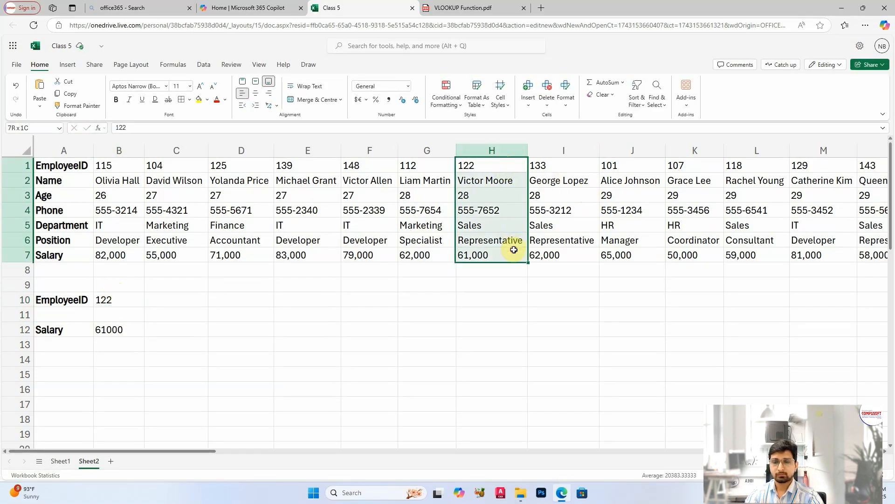
pyautogui.click(443, 315)
pyautogui.click(156, 352)
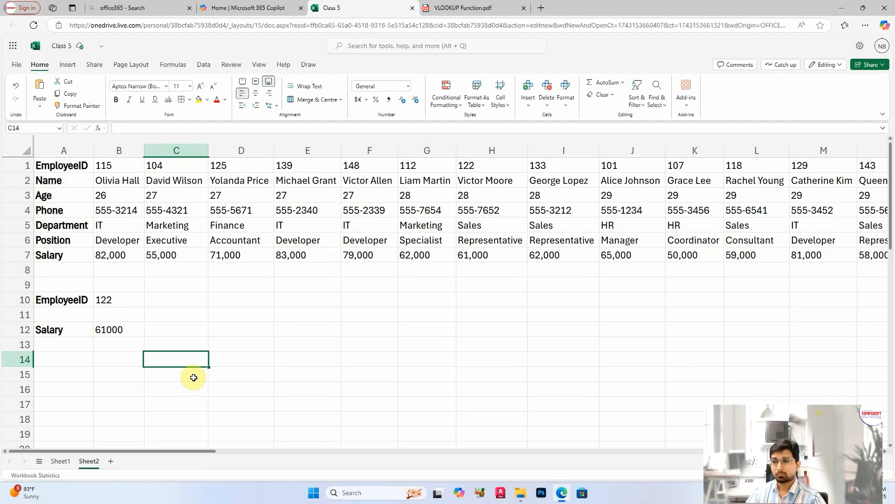
# Step: Copy the field labels in A1:A7 and paste them into D10:D16
pyautogui.moveTo(82, 301); pyautogui.dragTo(114, 300)
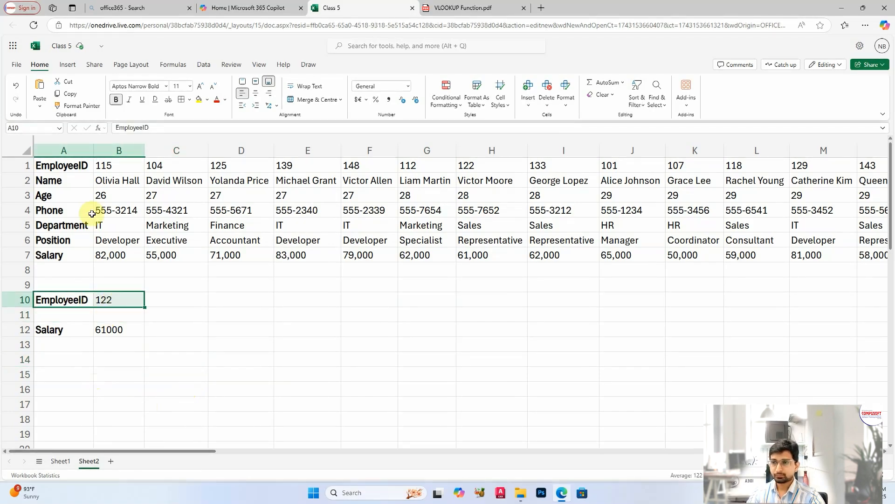
pyautogui.moveTo(70, 165); pyautogui.dragTo(87, 241)
pyautogui.hotkey('ctrl', 'c')
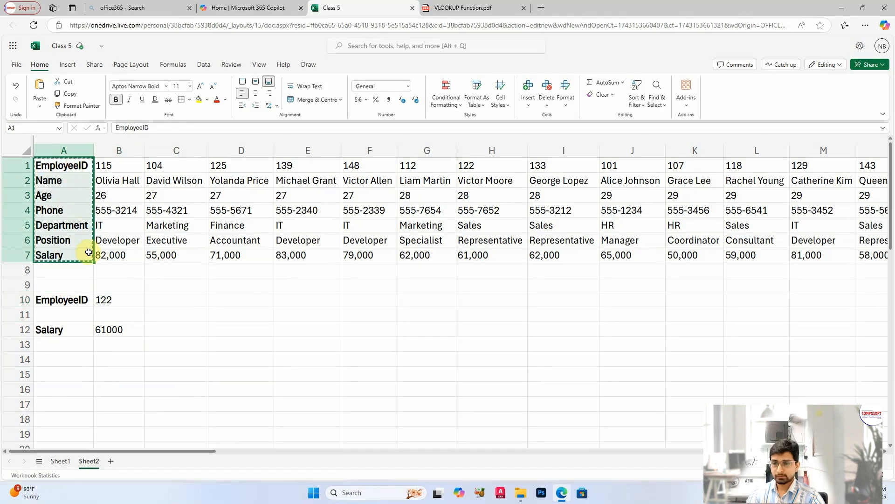
pyautogui.click(243, 299)
pyautogui.hotkey('ctrl', 'v')
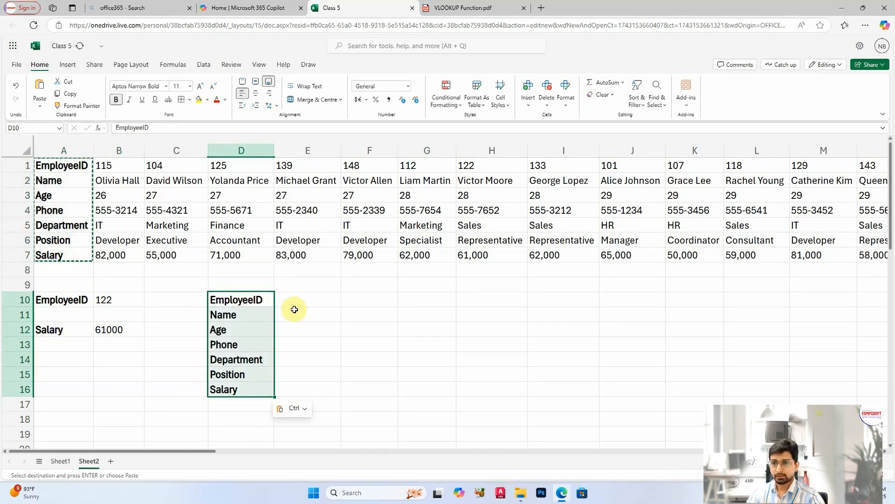
# Step: Enter the EmployeeID from M1 in E10 as the lookup value for the new table
pyautogui.click(321, 302)
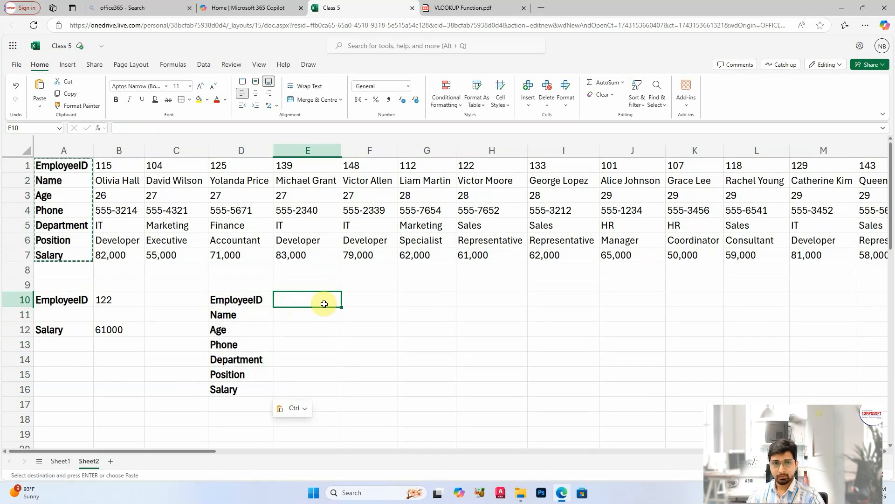
pyautogui.write('1')
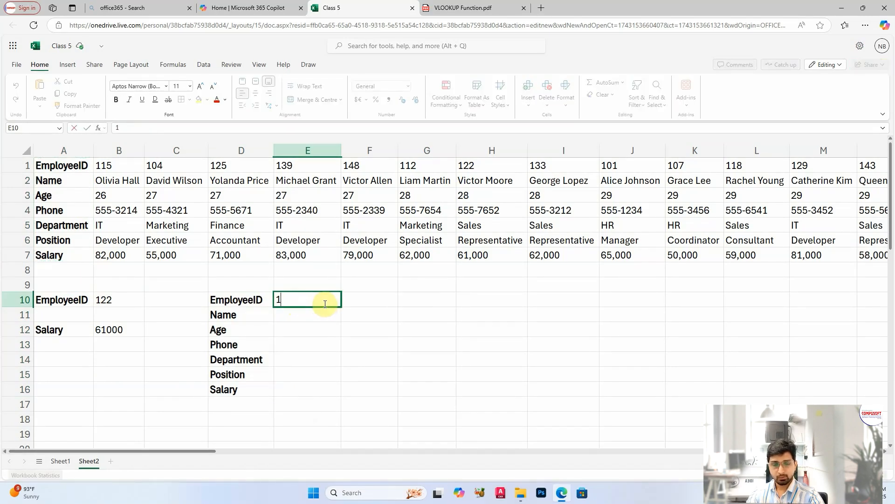
pyautogui.write('29')
pyautogui.press('Return')
pyautogui.click(320, 357)
pyautogui.moveTo(305, 315); pyautogui.dragTo(326, 379)
# Step: Start an HLOOKUP formula in E11 with E10 as the lookup value and B1:AZ7 as the table array
pyautogui.click(315, 316)
pyautogui.write('=hloo')
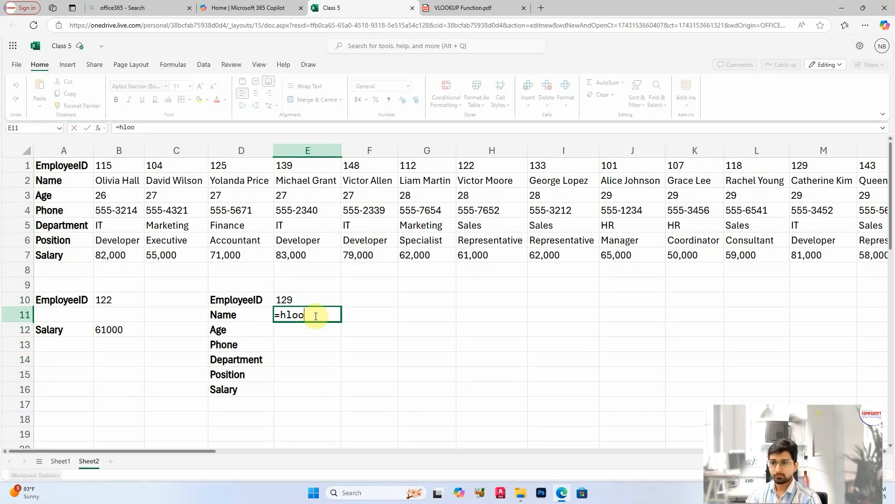
pyautogui.write('kup(')
pyautogui.click(320, 298)
pyautogui.write(',')
pyautogui.moveTo(105, 164); pyautogui.dragTo(134, 256)
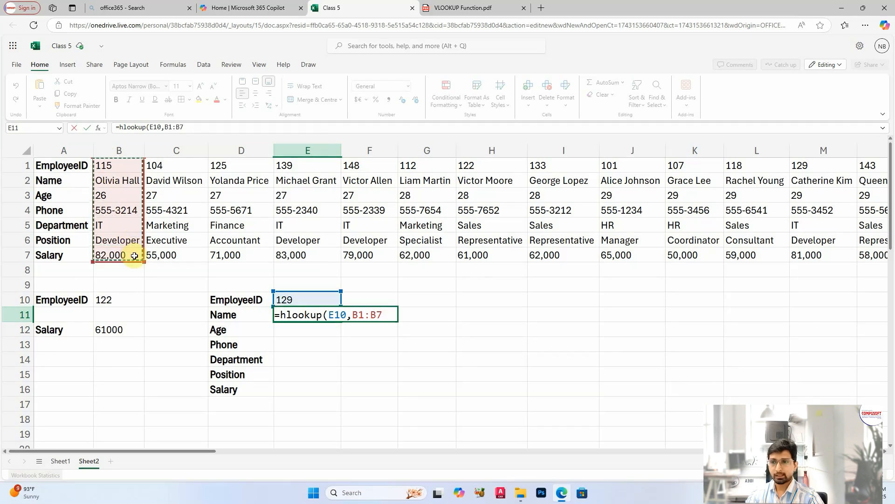
pyautogui.hotkey('ctrl', 'shift', 'Right')
pyautogui.moveTo(601, 449); pyautogui.dragTo(1, 453)
pyautogui.write(',')
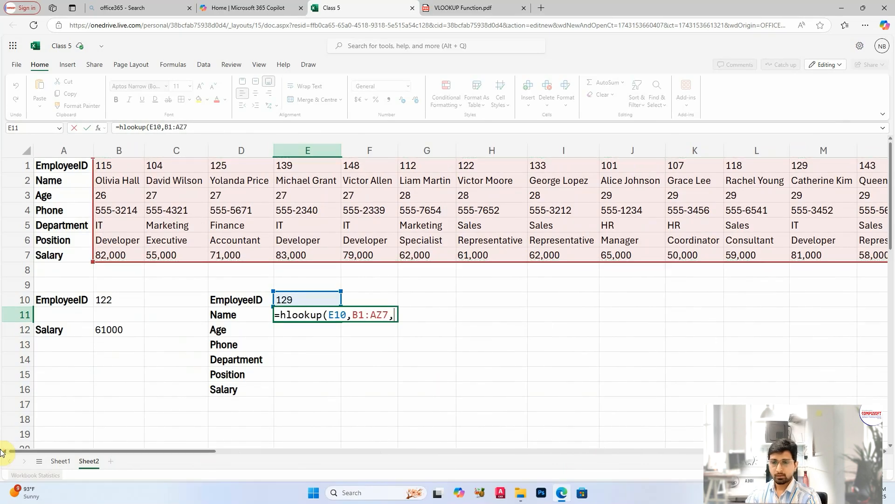
# Step: Nest MATCH(D11,A1:A7,0) as the row index argument of the HLOOKUP in E11
pyautogui.write('match(')
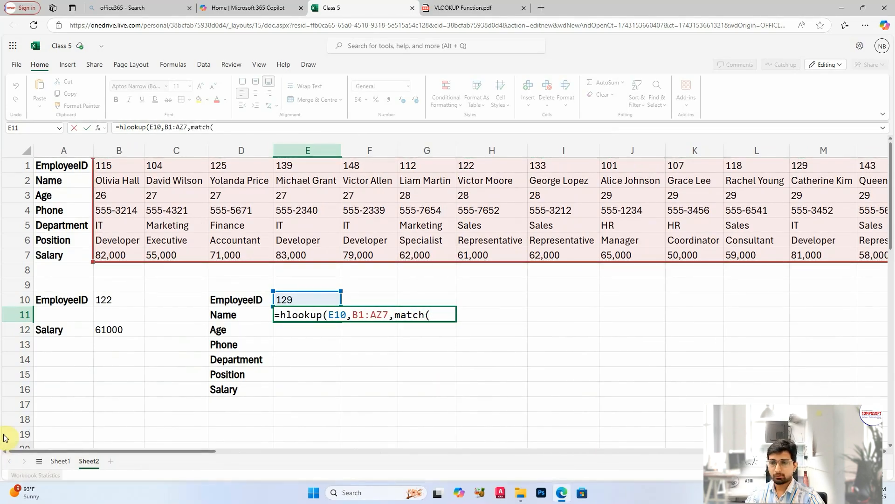
pyautogui.click(227, 316)
pyautogui.write(',')
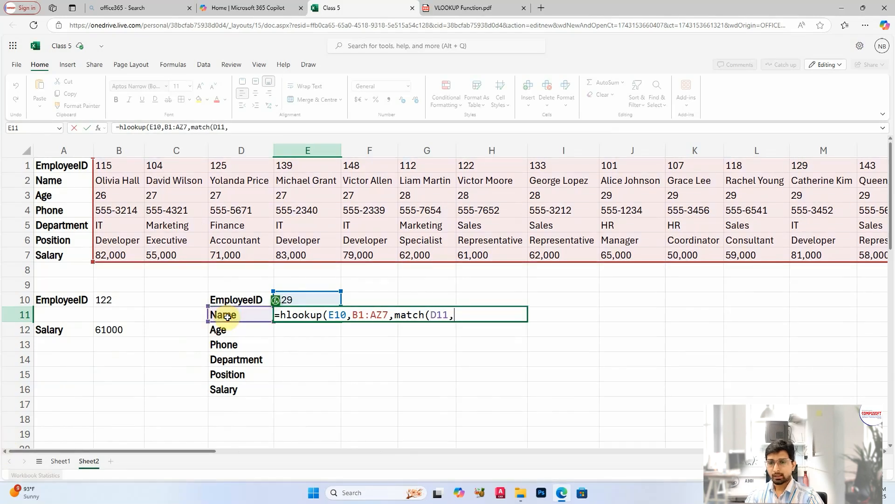
pyautogui.moveTo(64, 165); pyautogui.dragTo(70, 255)
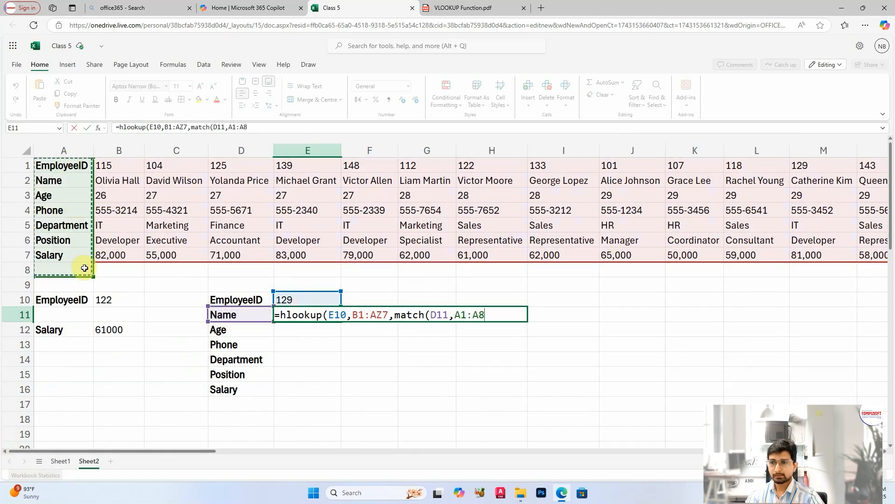
pyautogui.write(',0')
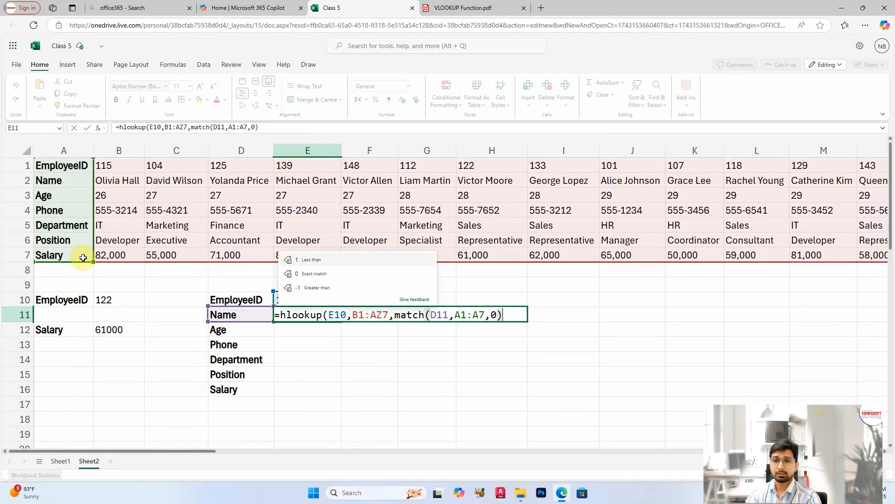
# Step: Complete the HLOOKUP in E11 with FALSE for an exact match
pyautogui.write(',')
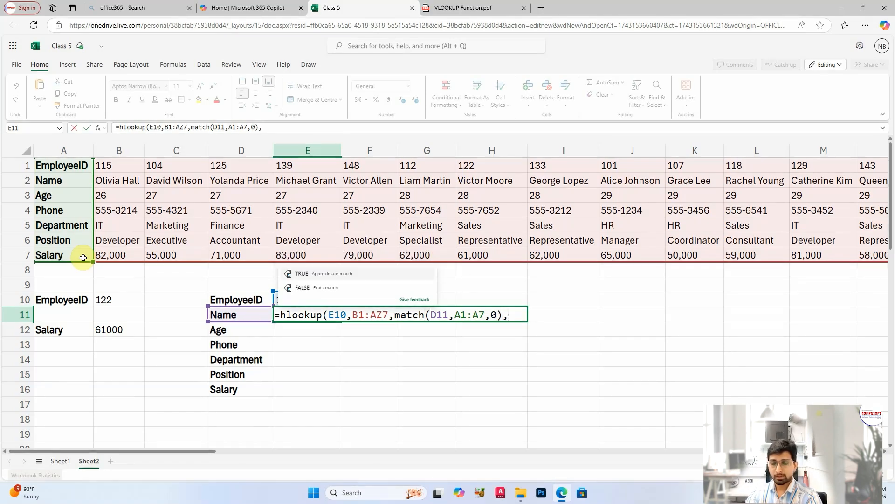
pyautogui.press('Down')
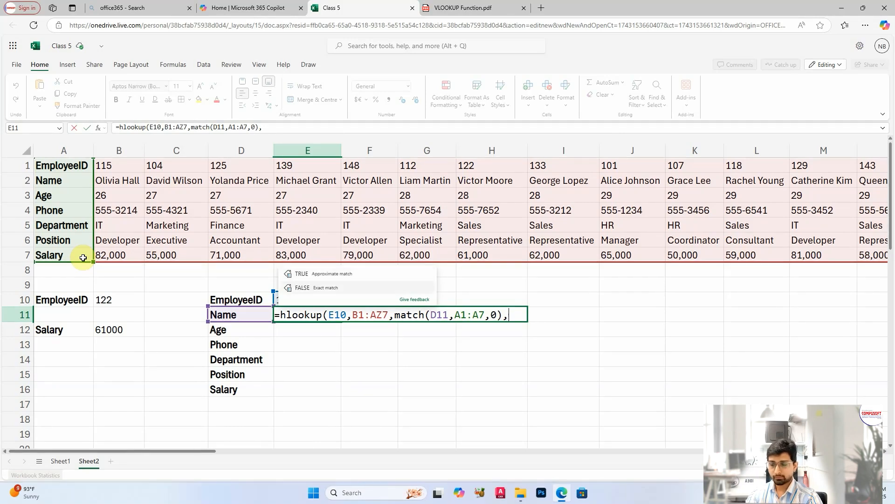
pyautogui.press('Tab')
pyautogui.write(')')
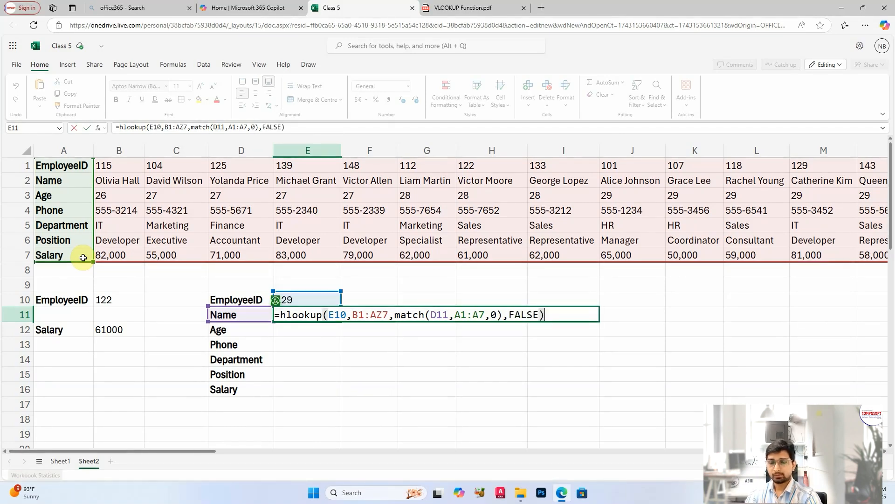
pyautogui.press('Return')
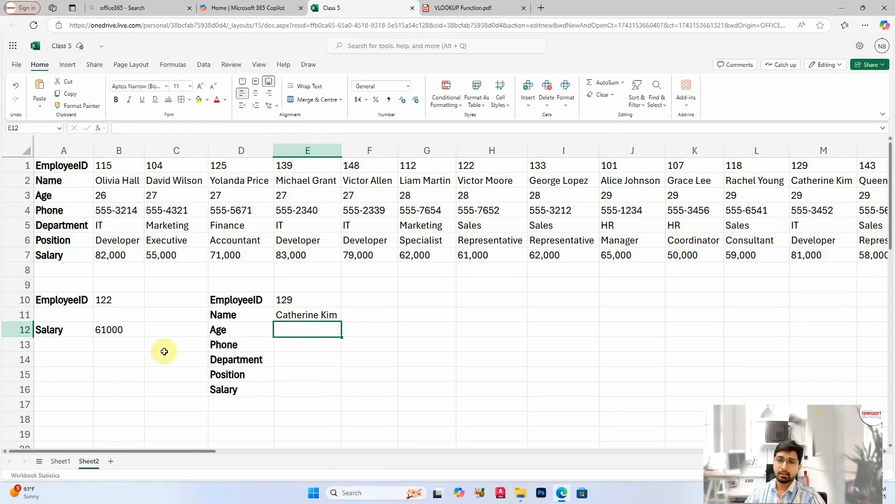
# Step: Try to fill the E11 formula with its relative references down through E16, and inspect the copied formula in E12
pyautogui.click(310, 314)
pyautogui.moveTo(343, 323); pyautogui.dragTo(344, 390)
pyautogui.click(409, 359)
pyautogui.click(312, 331)
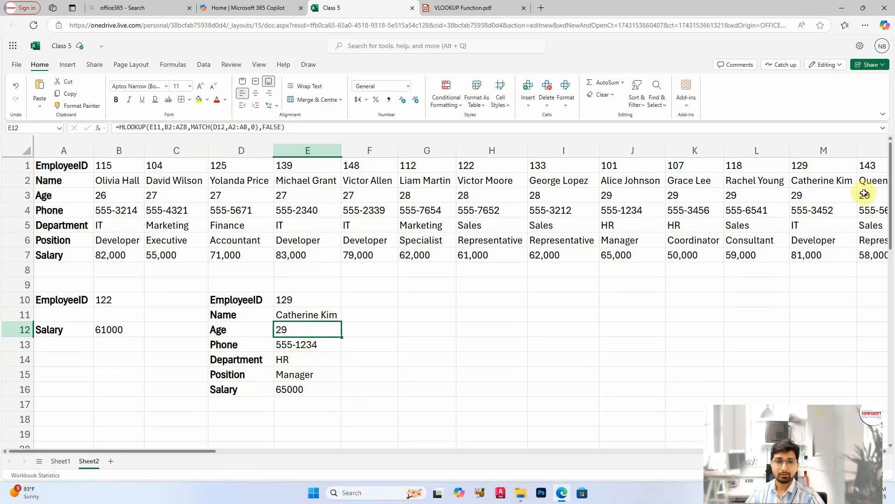
# Step: Compare the details returned in E11:E16 with the matching employee's record in M2:M7
pyautogui.click(830, 183)
pyautogui.click(824, 199)
pyautogui.click(822, 213)
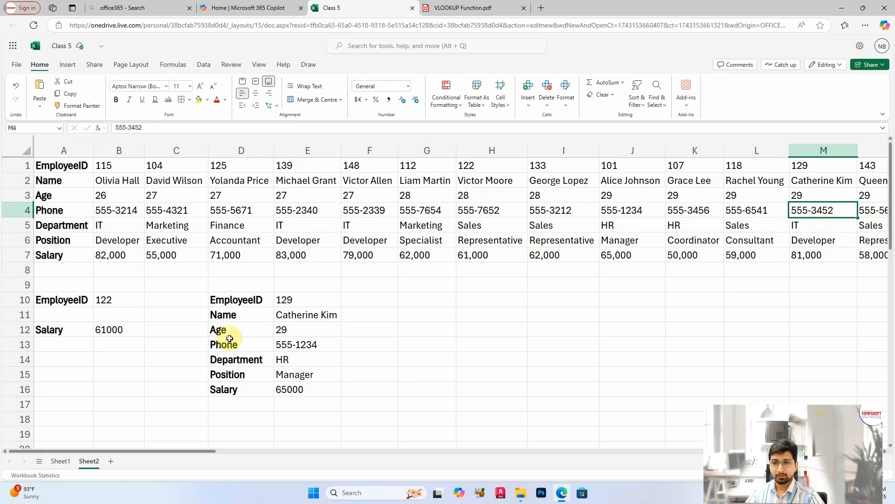
pyautogui.click(286, 345)
pyautogui.click(812, 212)
pyautogui.click(816, 227)
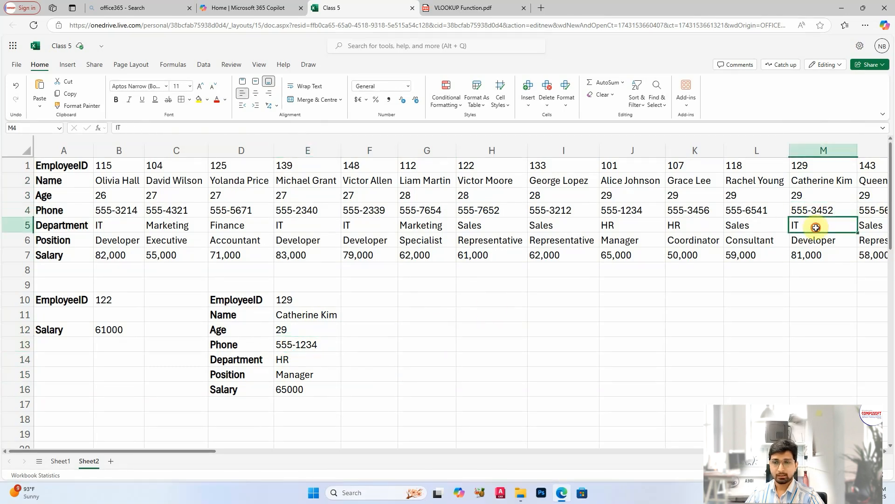
pyautogui.click(821, 242)
pyautogui.click(820, 256)
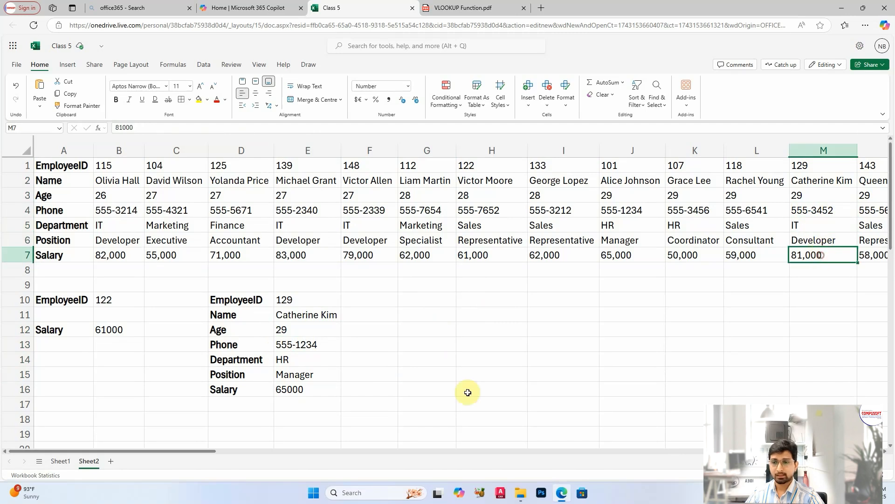
# Step: Make the lookup value reference in E11's HLOOKUP absolute as $E$10, and check the references used in E12
pyautogui.click(323, 316)
pyautogui.doubleClick(323, 316)
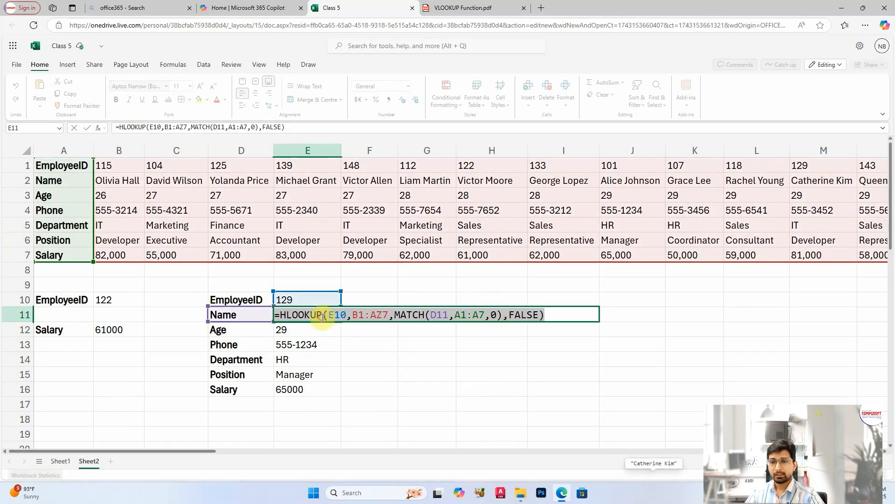
pyautogui.doubleClick(345, 315)
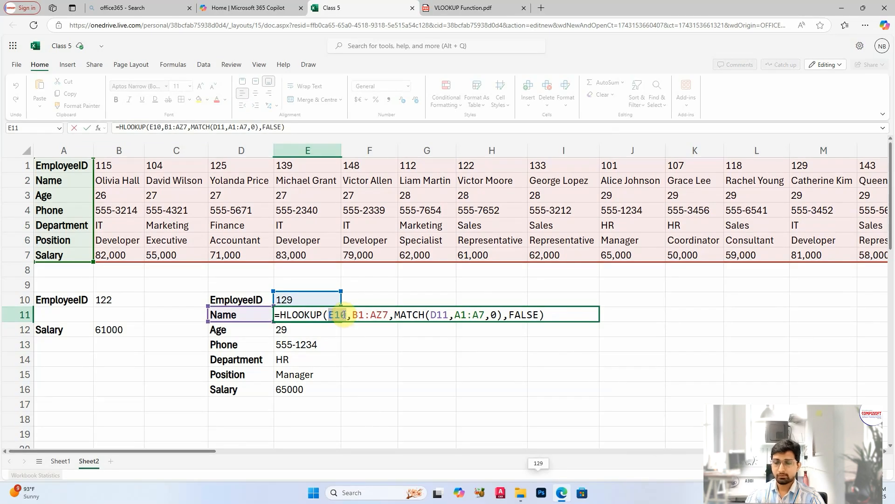
pyautogui.press('F4')
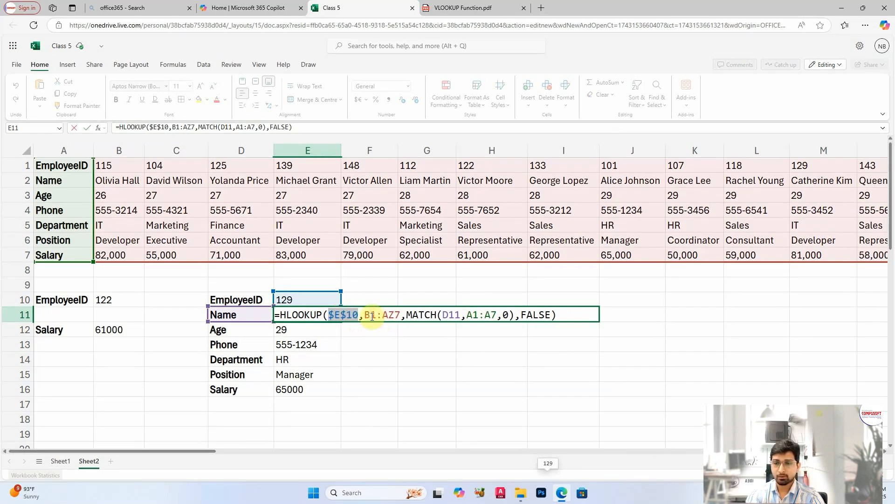
pyautogui.click(367, 315)
pyautogui.moveTo(367, 314); pyautogui.dragTo(401, 315)
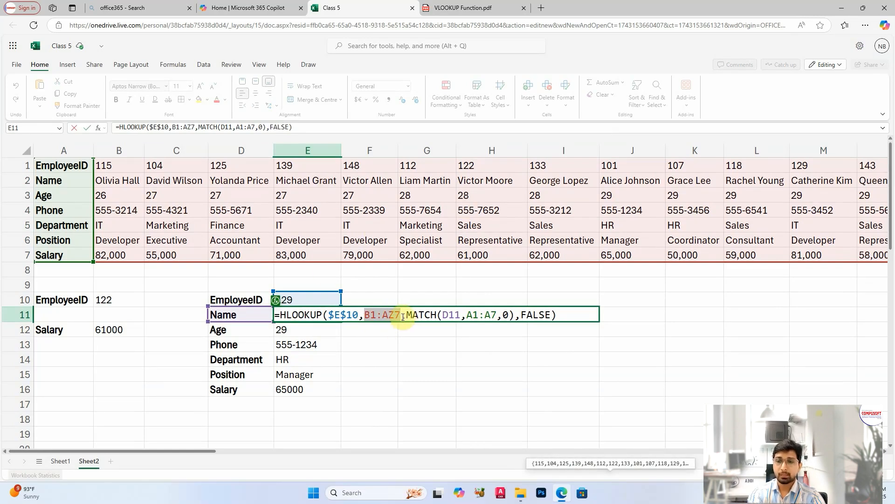
pyautogui.press('Return')
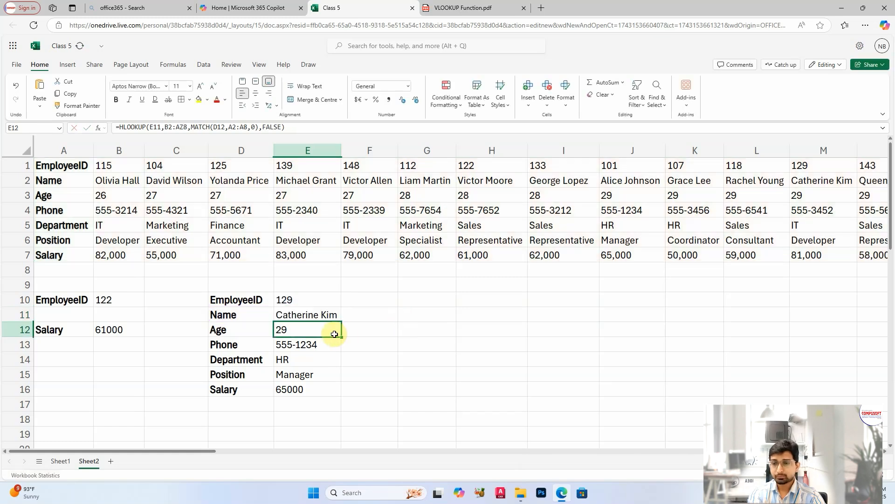
pyautogui.doubleClick(326, 330)
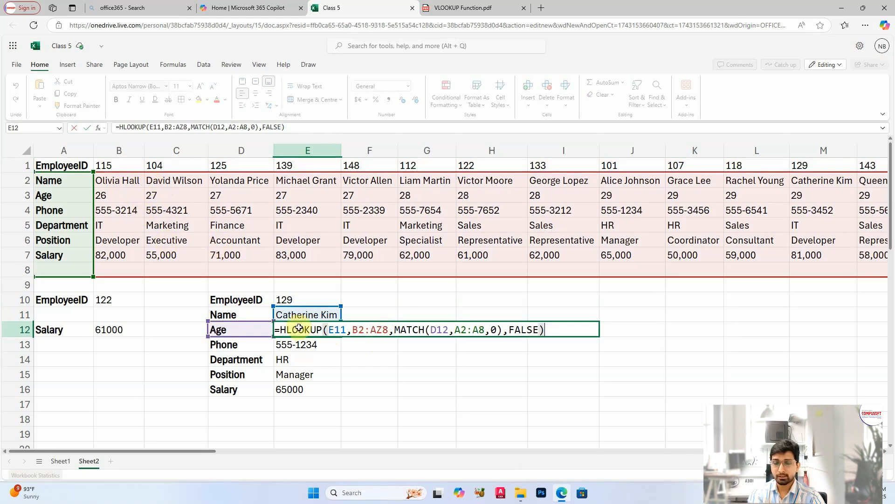
pyautogui.press('Return')
# Step: Make the table array $B$1:$AZ$7 and the MATCH range $A$1:$A$7 absolute in the E11 formula
pyautogui.doubleClick(316, 315)
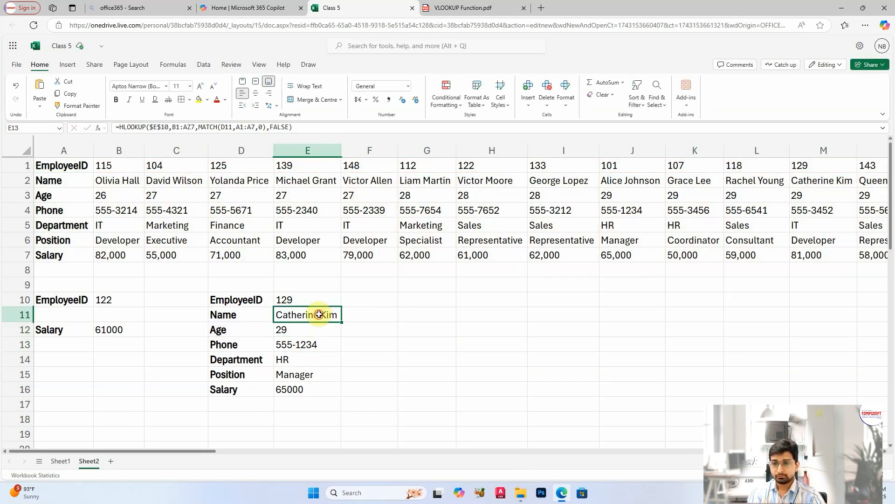
pyautogui.moveTo(363, 315); pyautogui.dragTo(391, 316)
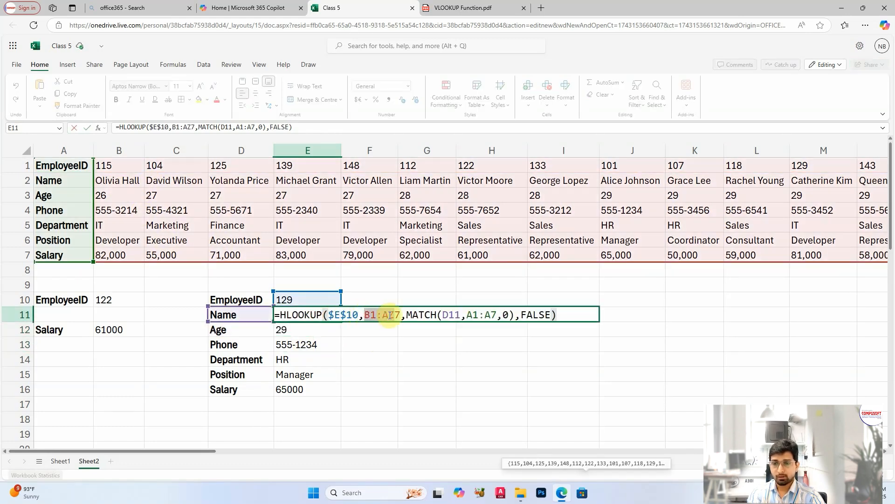
pyautogui.press('F4')
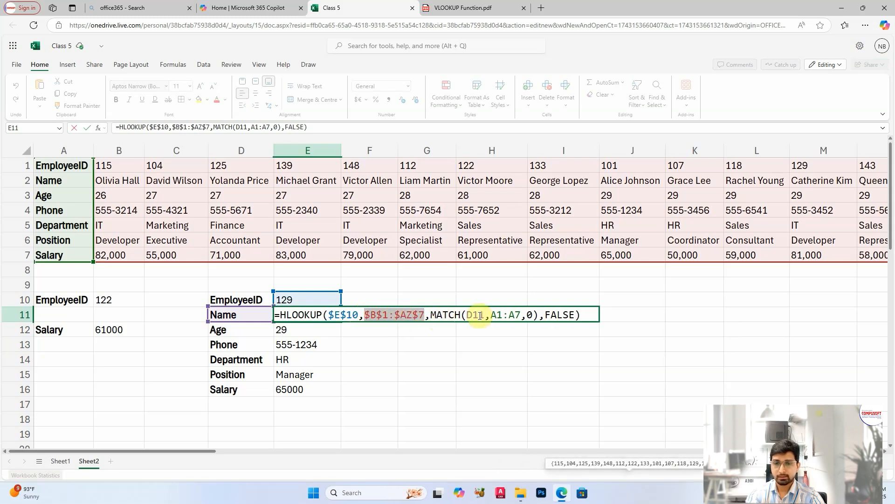
pyautogui.moveTo(491, 314); pyautogui.dragTo(520, 315)
pyautogui.press('F4')
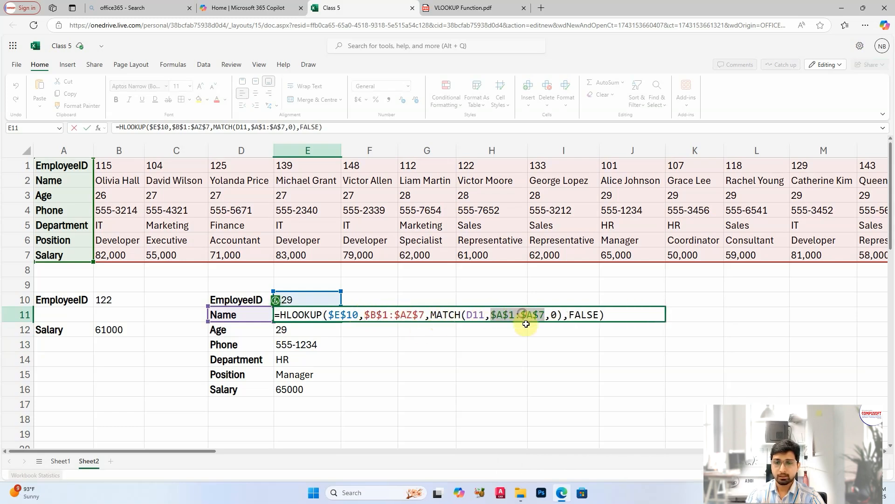
pyautogui.press('Return')
# Step: Fill the corrected E11 formula down through E16 and check the returned details against M2:M7
pyautogui.click(324, 314)
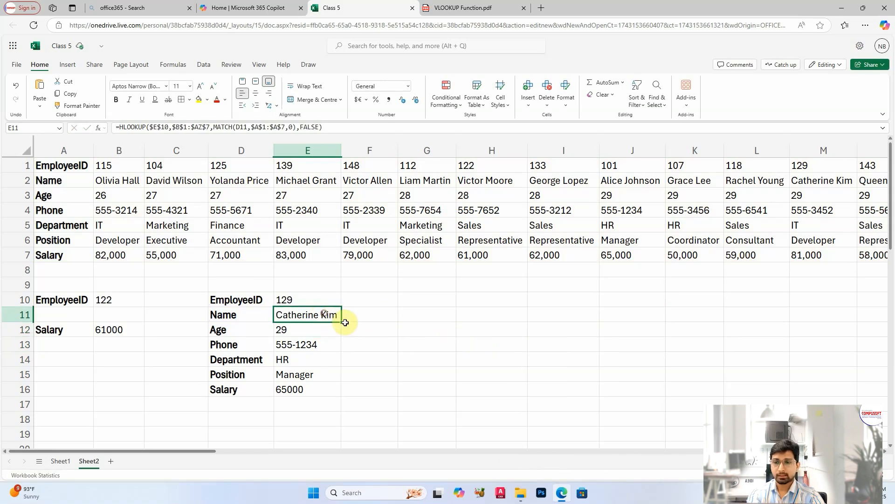
pyautogui.moveTo(343, 321); pyautogui.dragTo(350, 392)
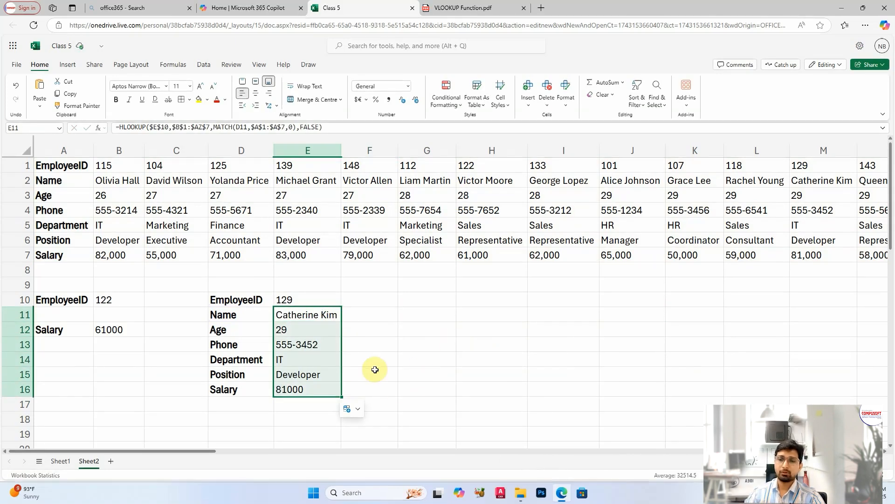
pyautogui.click(317, 355)
pyautogui.moveTo(824, 181); pyautogui.dragTo(825, 259)
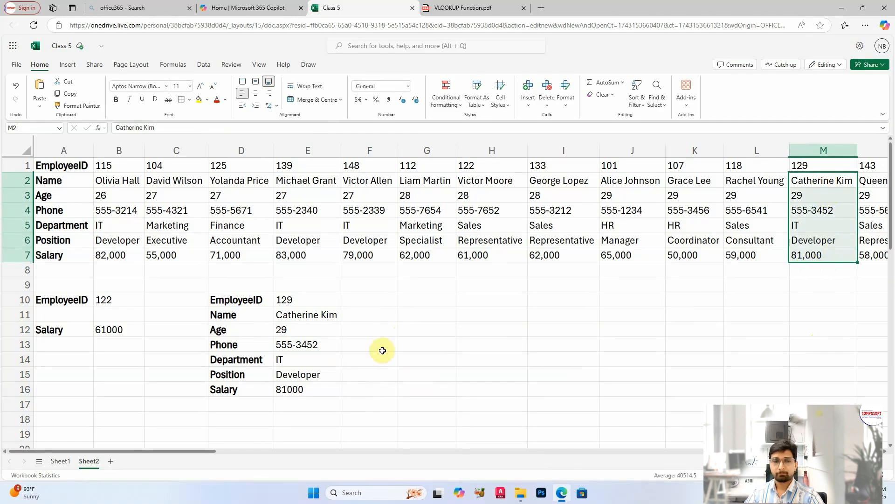
# Step: Change the lookup EmployeeID in E10 to the ID in D1 and check the returned details against D1:D7
pyautogui.click(305, 299)
pyautogui.write('125')
pyautogui.press('Return')
pyautogui.moveTo(218, 164); pyautogui.dragTo(240, 254)
pyautogui.moveTo(309, 299); pyautogui.dragTo(329, 389)
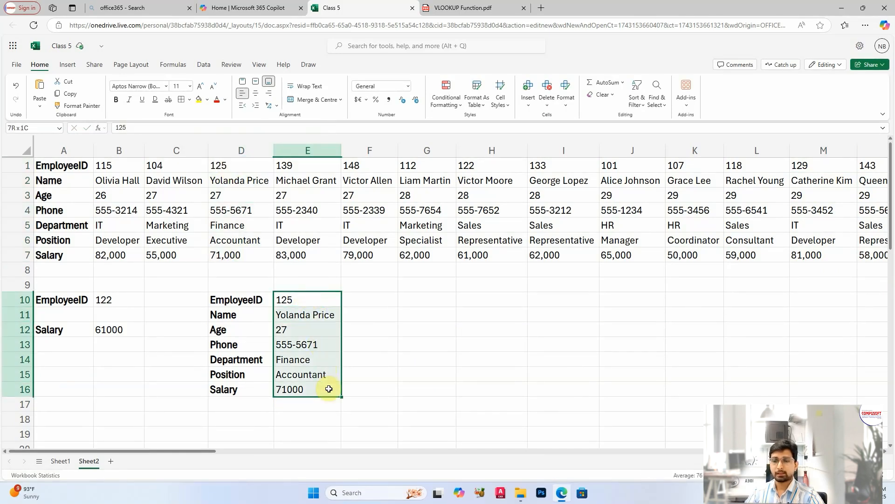
pyautogui.click(478, 349)
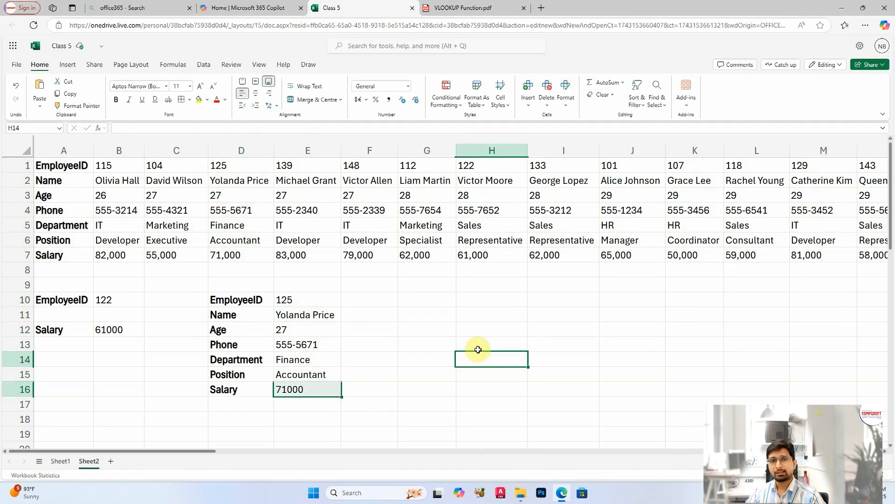